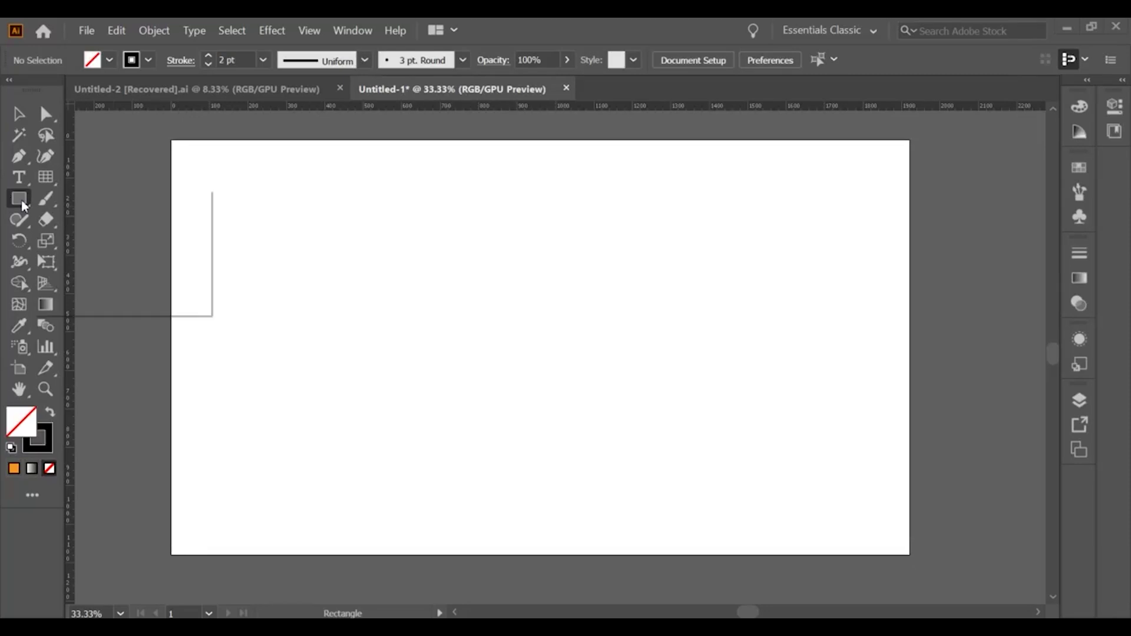
Step: Draw a wide ellipse for the cup rim in the upper middle with a 12 pt black stroke
drag(433, 265, 709, 371)
click(19, 115)
drag(596, 263, 556, 223)
click(208, 55)
click(482, 323)
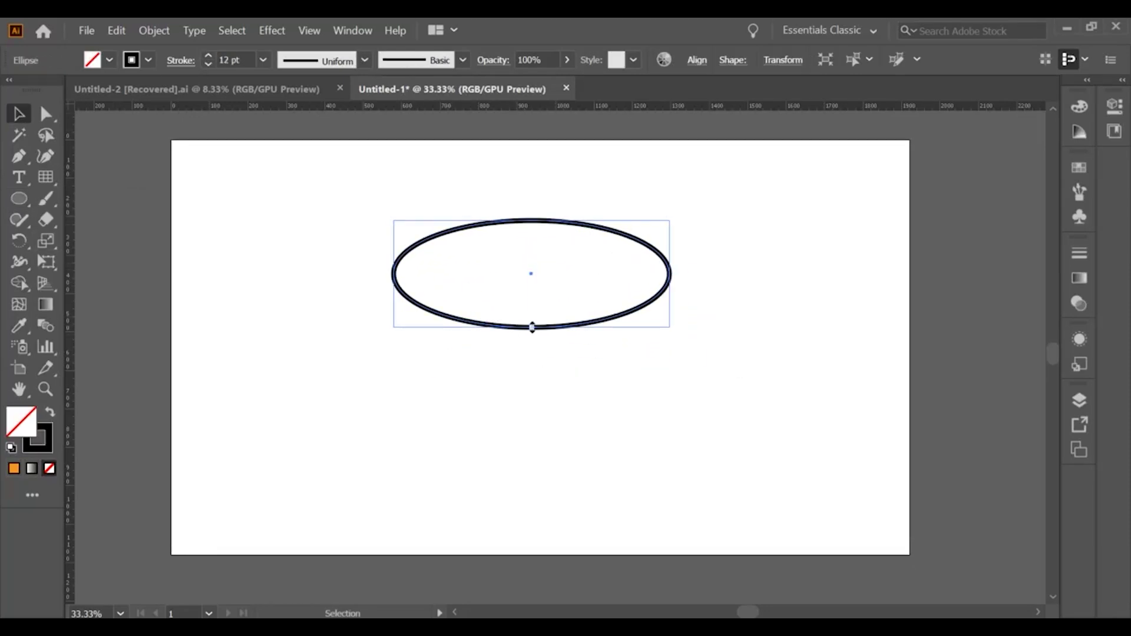
click(383, 282)
Step: Show the rulers and drag a vertical guide through the ellipse's centre
click(309, 30)
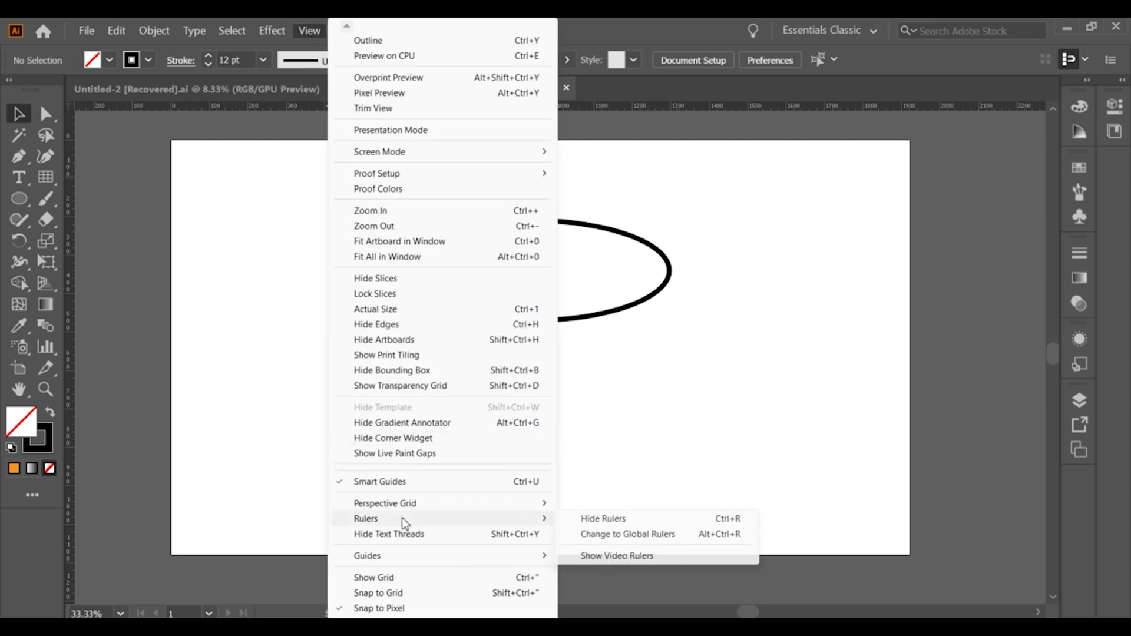
click(627, 518)
key(p)
click(13, 115)
click(310, 30)
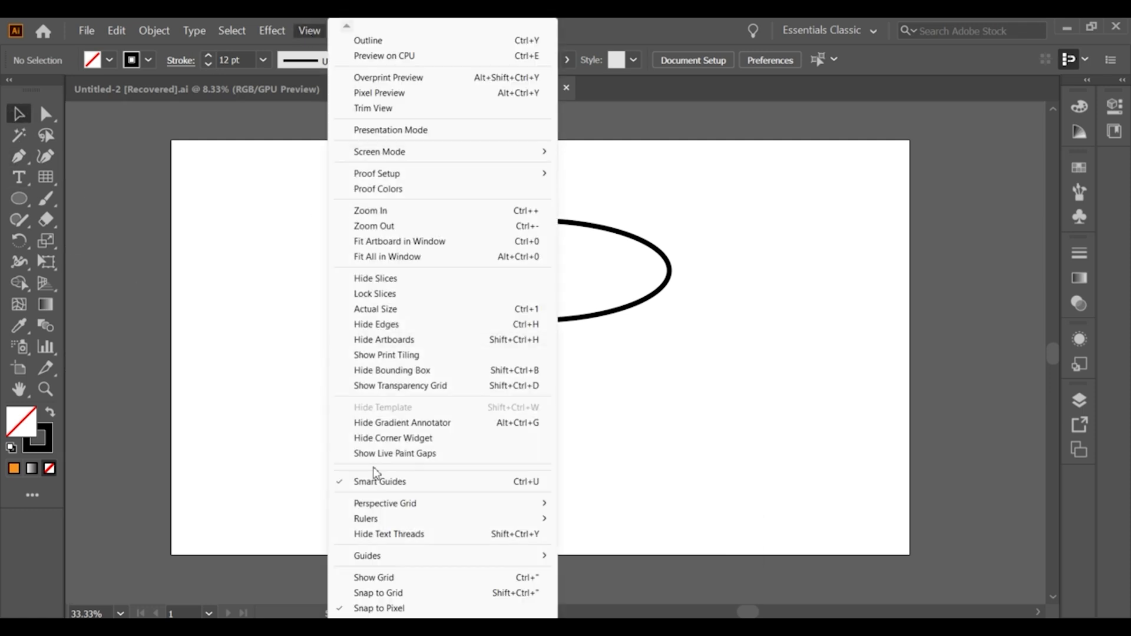
click(606, 515)
mouse_move(71, 316)
mouse_down()
mouse_move(429, 337)
mouse_move(533, 263)
mouse_move(549, 270)
mouse_move(534, 270)
mouse_up()
click(584, 372)
Step: Draw the left half of the cup bowl with the Pen tool and fill it black
click(19, 157)
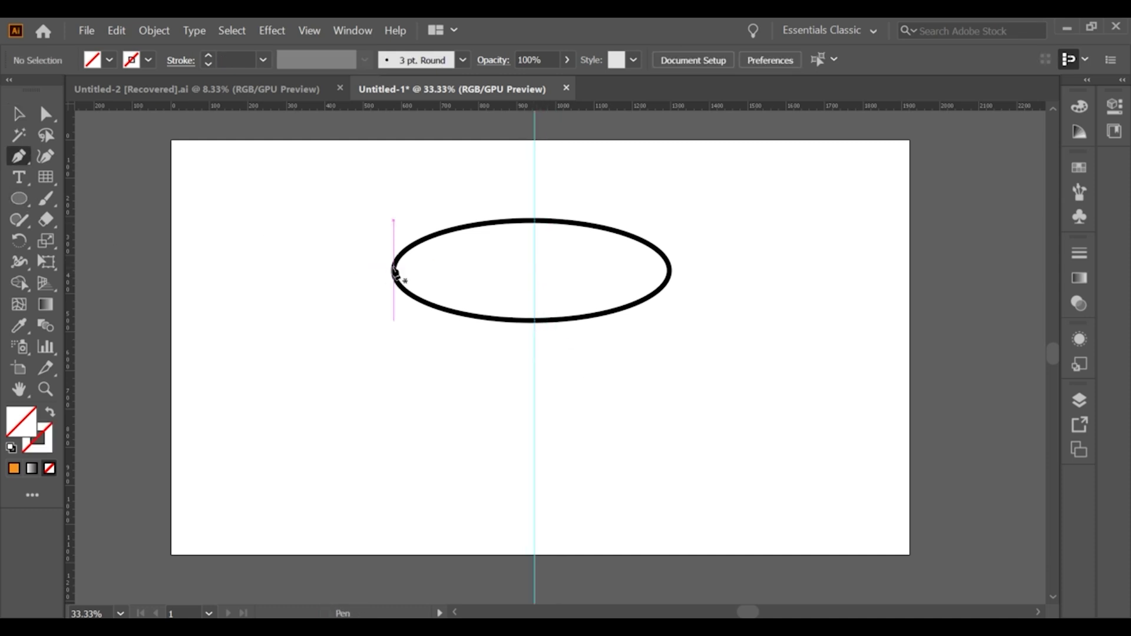
click(395, 268)
drag(533, 490, 717, 506)
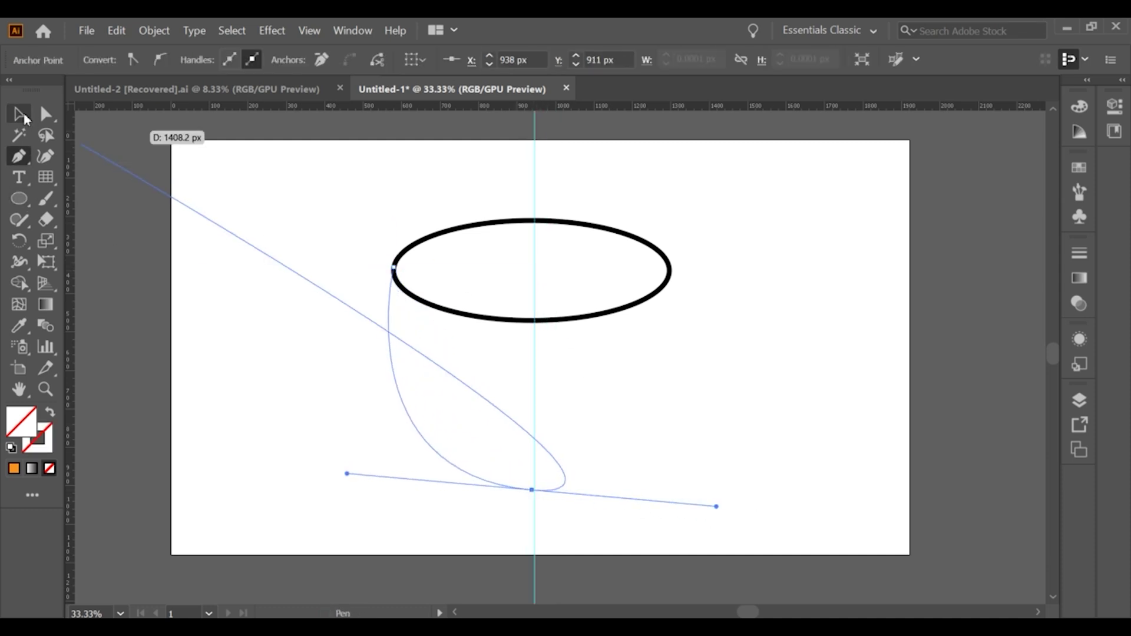
click(394, 268)
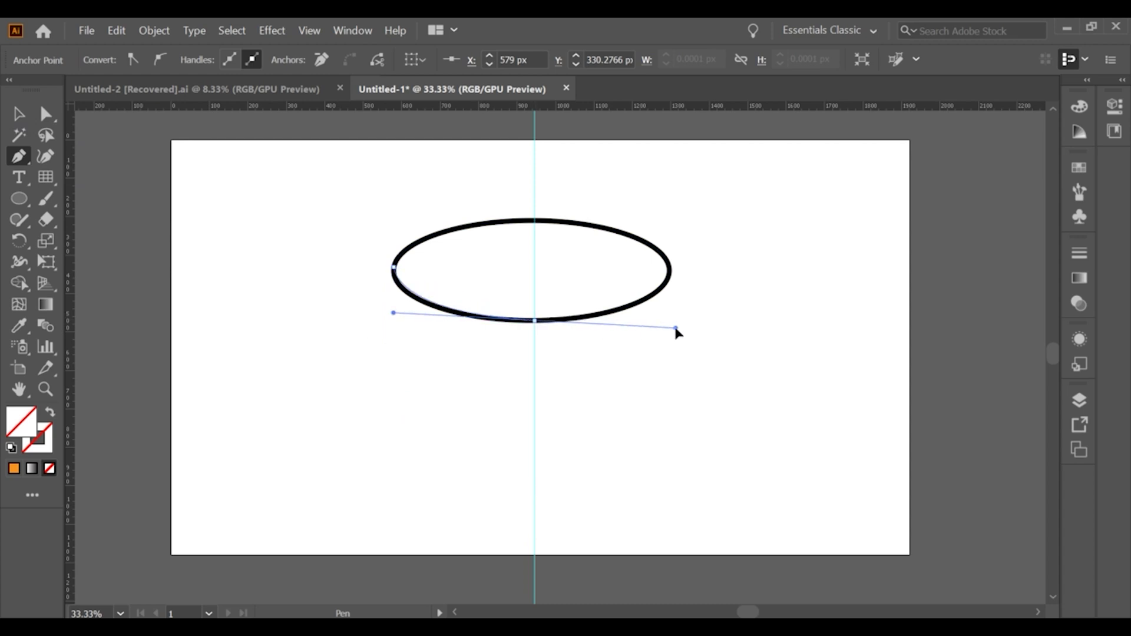
key(v)
click(1080, 278)
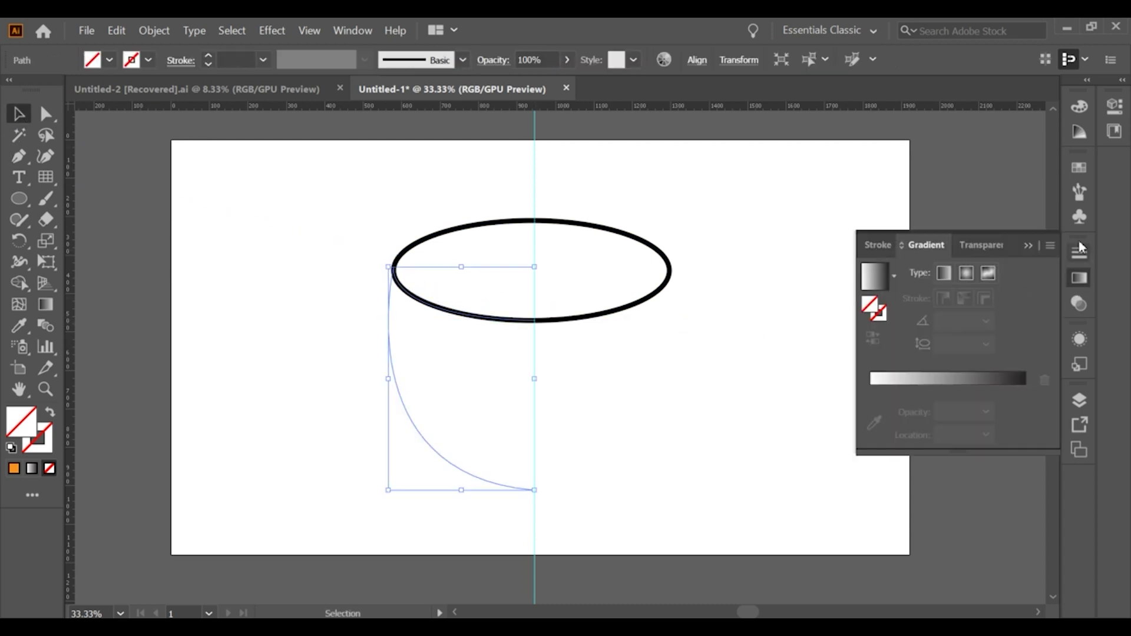
click(1080, 167)
click(894, 214)
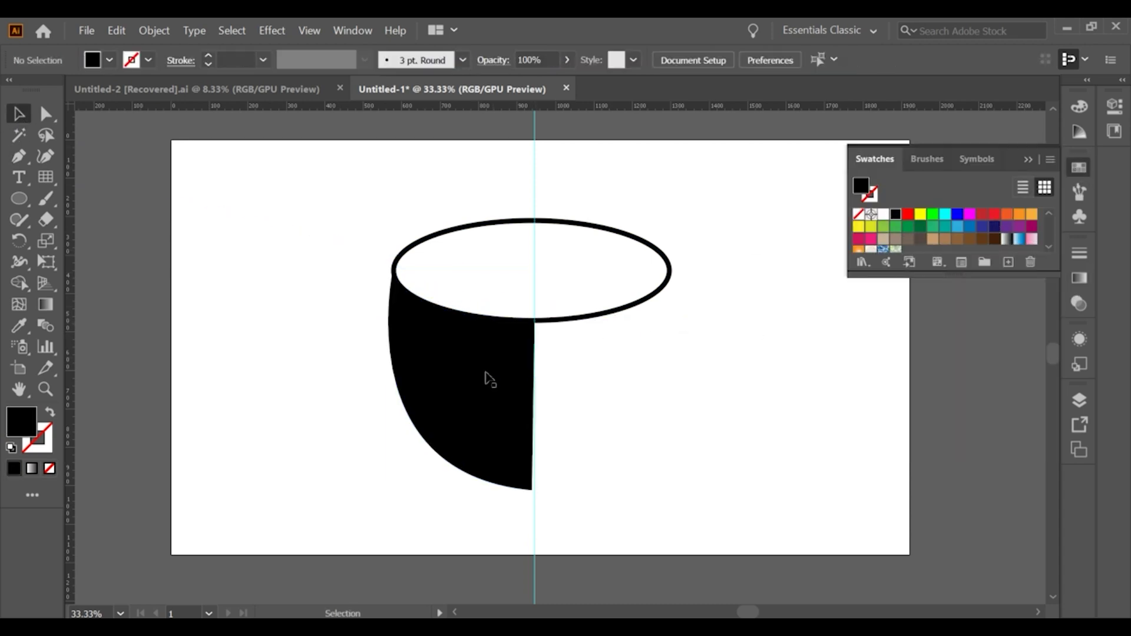
Step: Duplicate the bowl half, mirror it with Reflect, and place it against the guide
drag(488, 379, 626, 432)
right_click(625, 430)
click(803, 359)
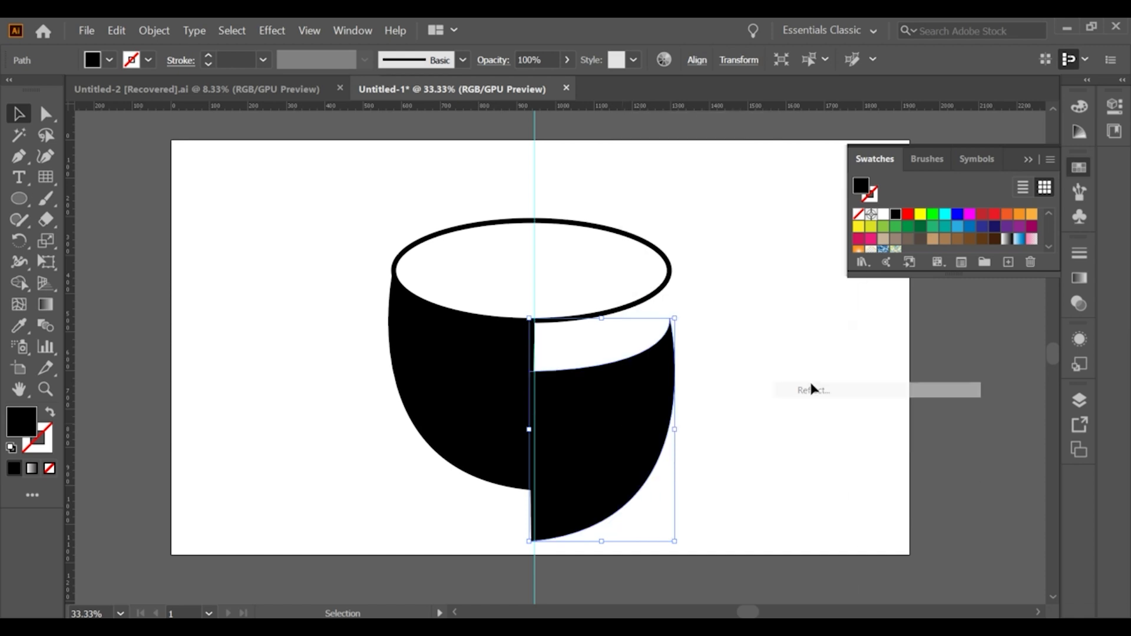
key(Escape)
click(720, 449)
drag(629, 455, 629, 383)
click(717, 369)
scroll(576, 426, up, 1)
scroll(590, 412, down, 1)
scroll(712, 399, up, 1)
Step: Snap the right half's anchors to the rim, reshape its bottom curve, and adjust the left half
click(443, 219)
key(a)
drag(650, 215, 650, 206)
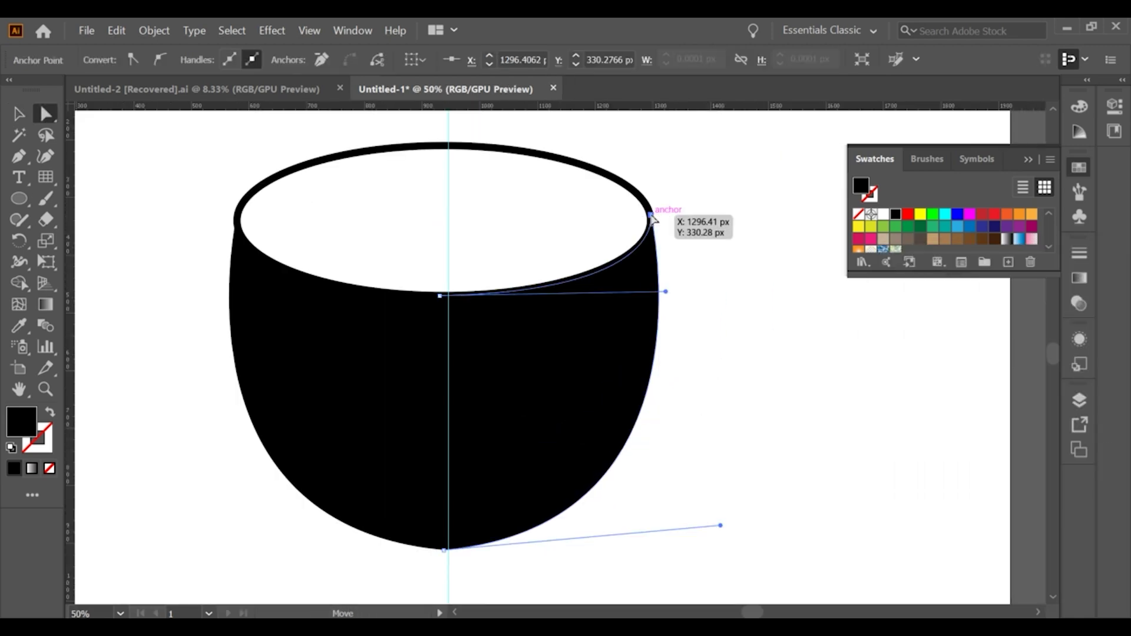
drag(721, 525, 755, 492)
ctrl+click(739, 472)
key(ctrl+minus)
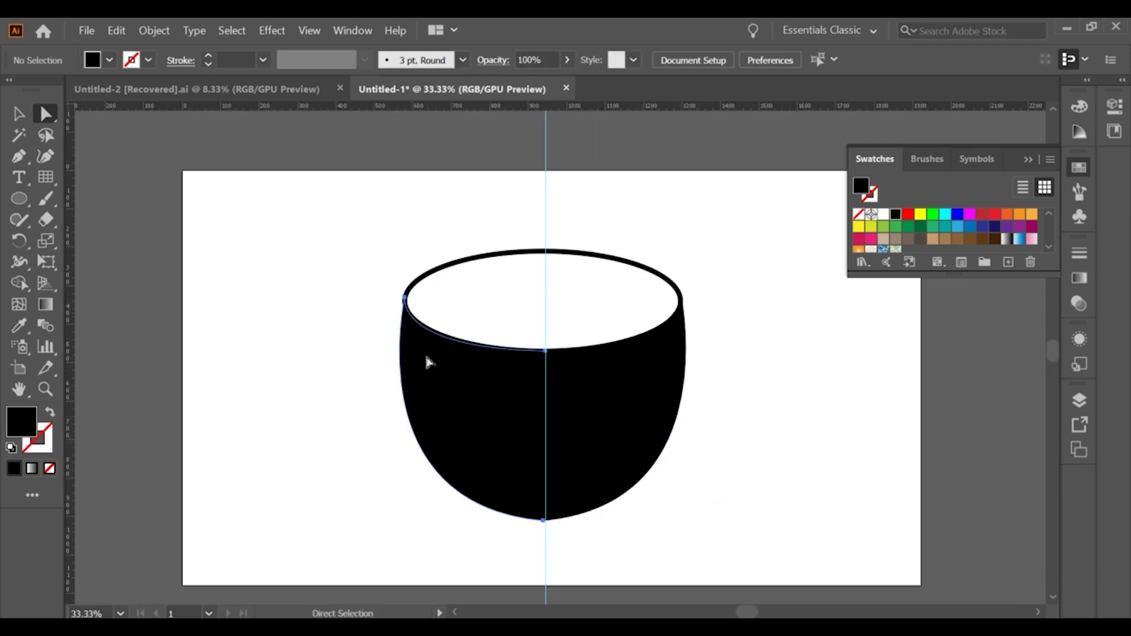
click(424, 362)
key(v)
drag(396, 410, 396, 410)
click(713, 406)
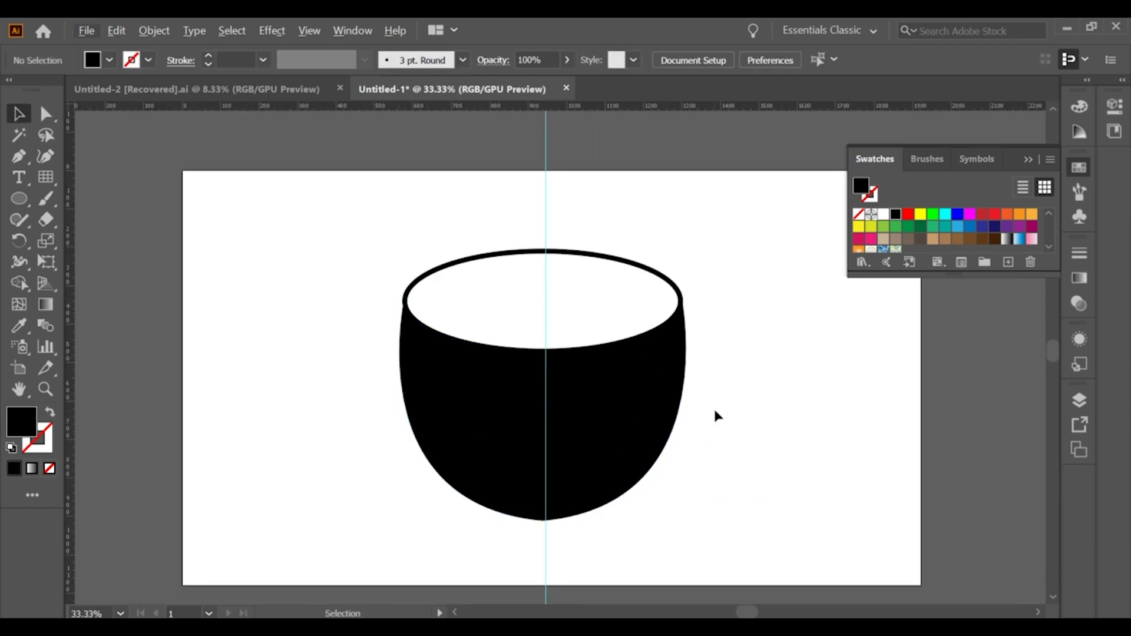
click(558, 254)
drag(558, 260, 559, 256)
click(712, 292)
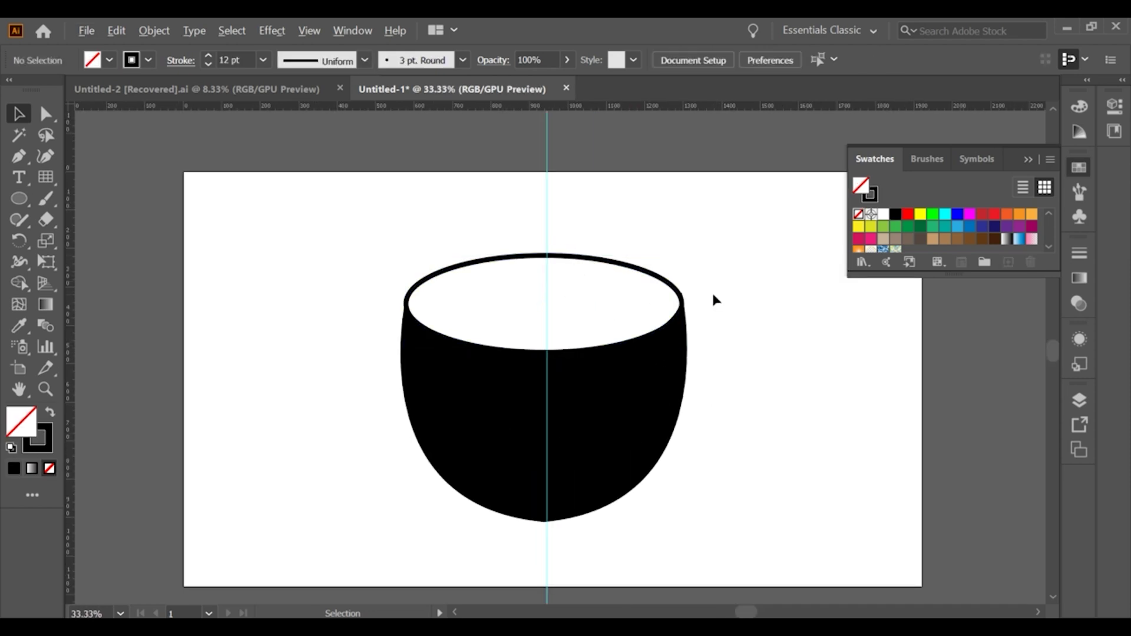
key(ctrl+minus)
click(580, 348)
click(353, 30)
click(422, 331)
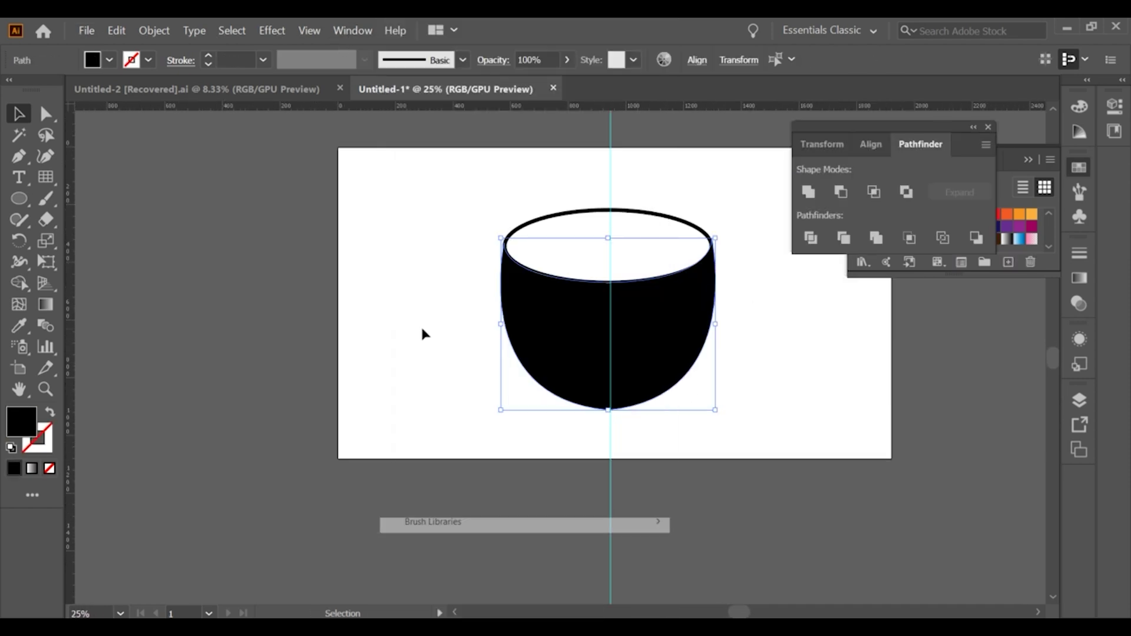
click(733, 378)
click(46, 113)
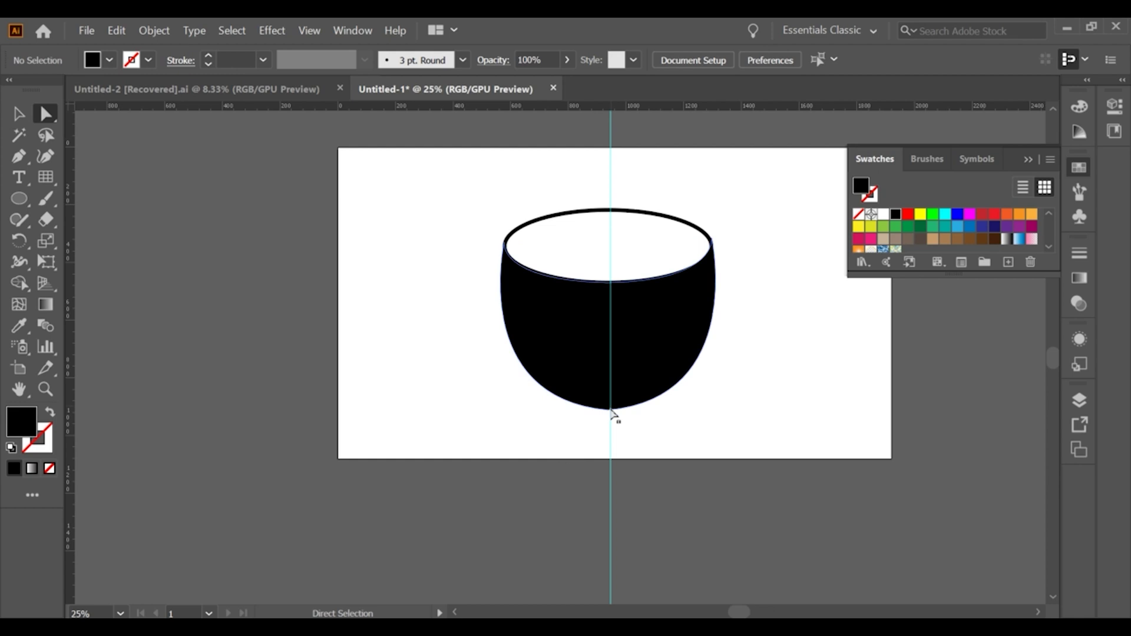
click(609, 409)
key(ctrl+plus)
key(ctrl+plus)
key(ctrl+plus)
drag(604, 422, 607, 401)
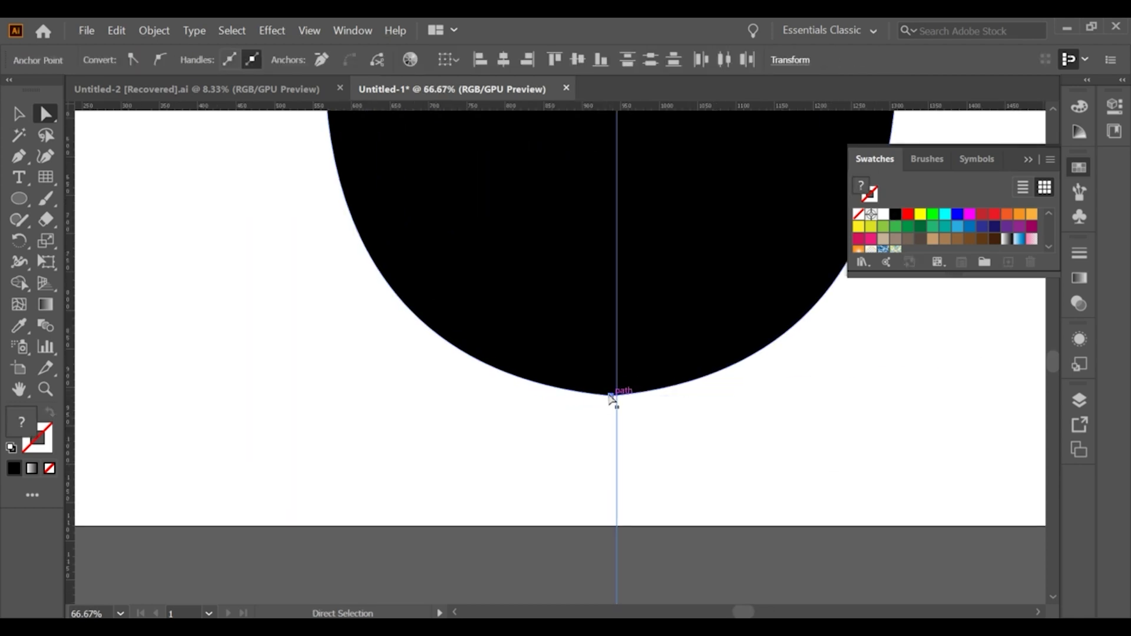
right_click(610, 398)
click(611, 414)
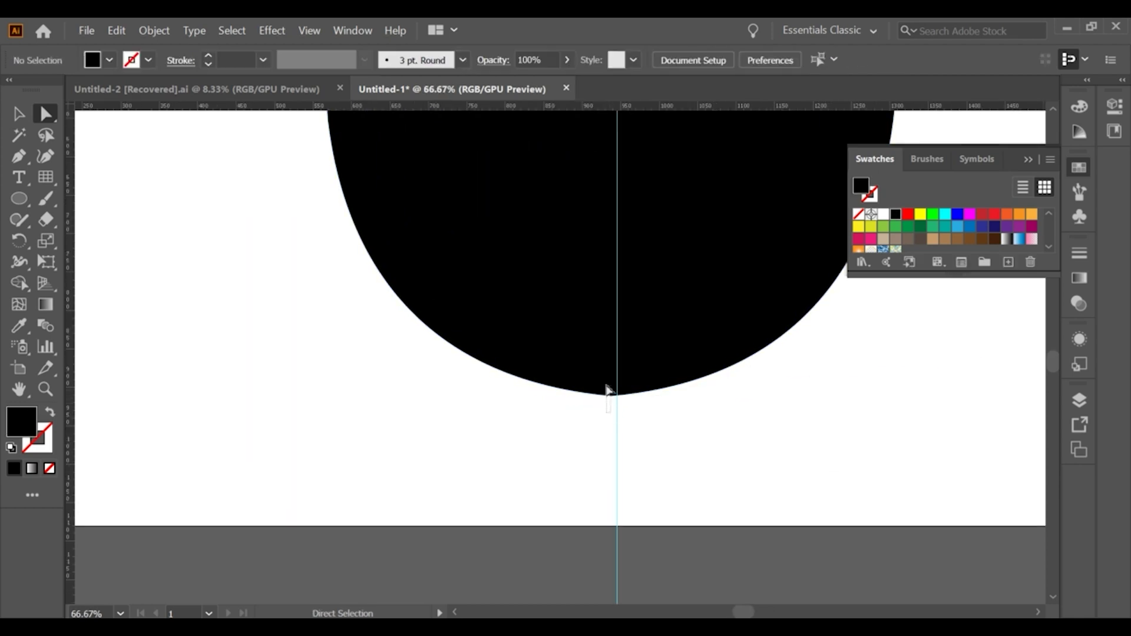
click(610, 394)
right_click(611, 399)
click(651, 222)
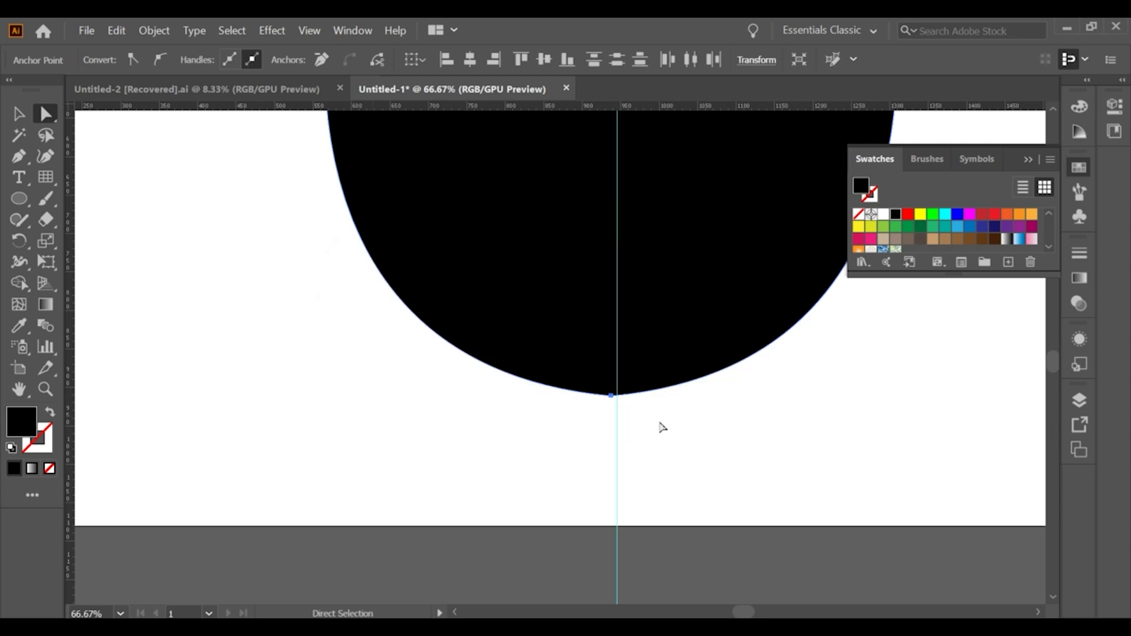
right_click(612, 398)
click(647, 208)
key(Return)
click(613, 400)
scroll(606, 424, down, 2)
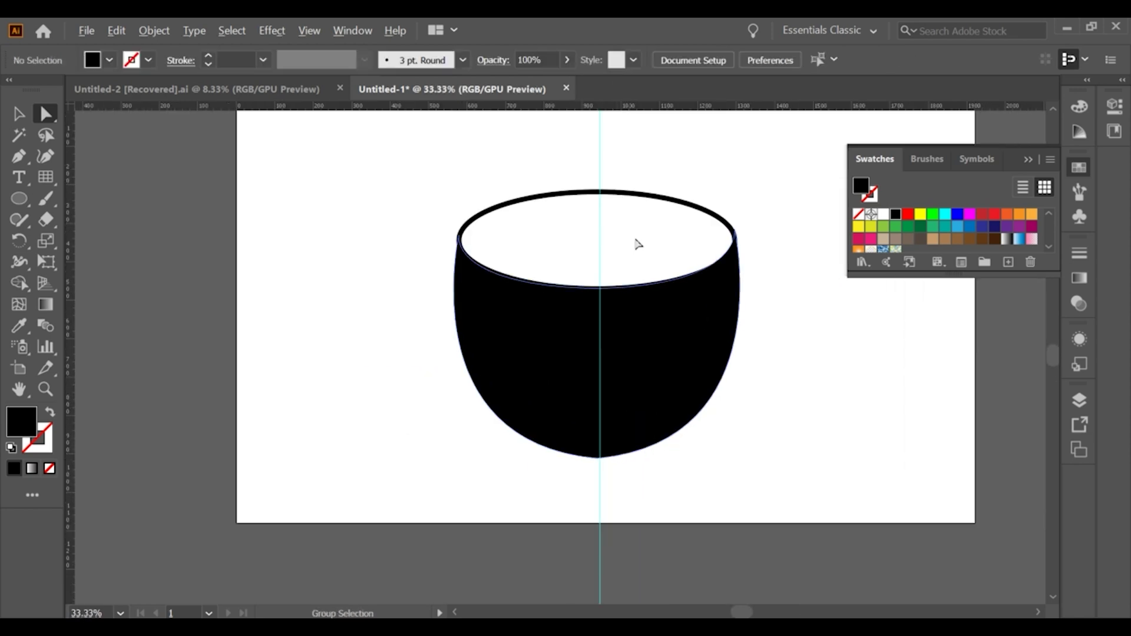
click(19, 113)
drag(589, 248, 295, 122)
Step: Paste a copy of the rim in back, shrink it, and give it a solid black fill
click(120, 31)
click(121, 30)
click(147, 147)
drag(735, 240, 713, 239)
click(798, 268)
scroll(672, 271, up, 1)
click(639, 283)
drag(398, 226, 393, 226)
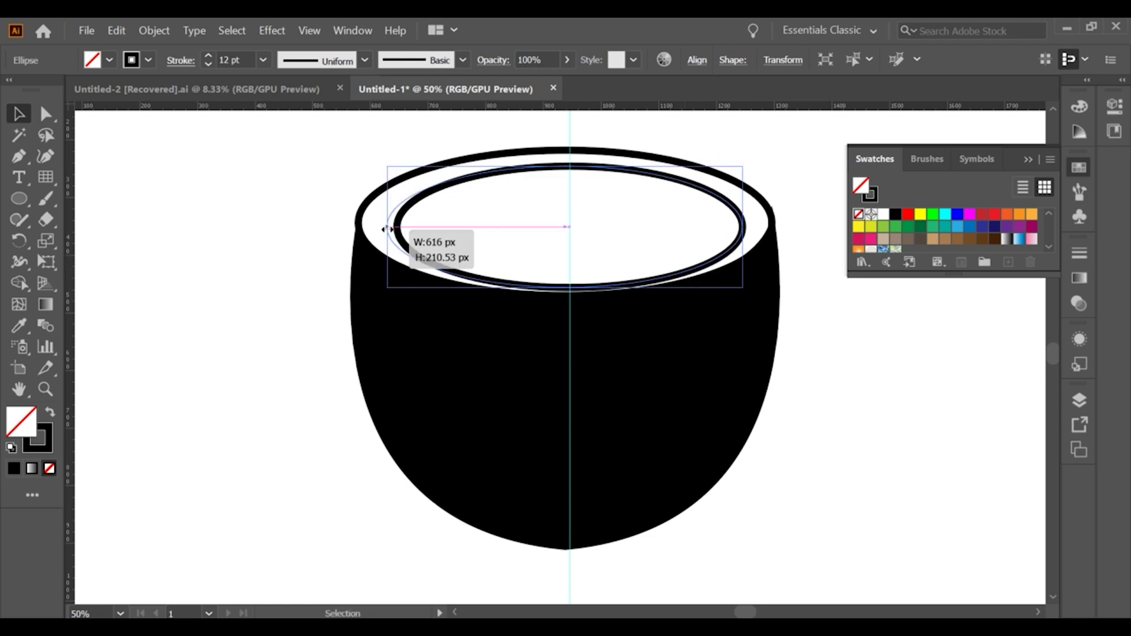
key(shift+x)
click(293, 382)
Step: Reshape the bowl's anchor point beneath the rim
scroll(576, 369, down, 1)
scroll(551, 290, up, 2)
key(a)
click(549, 233)
drag(533, 233, 577, 248)
scroll(506, 343, down, 2)
drag(506, 343, 569, 305)
Step: Draw a black oval and move it to overlap the bowl's right side
key(l)
drag(642, 268, 778, 424)
click(19, 113)
drag(702, 357, 654, 354)
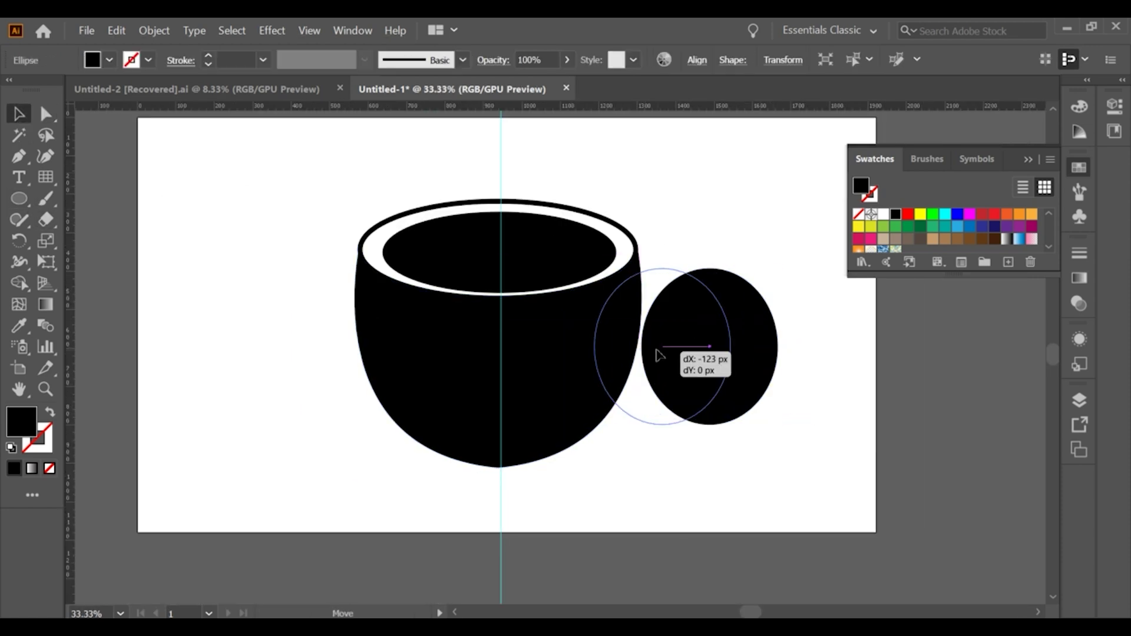
Step: Position the side oval and cut it at its top point with the Scissors tool
drag(733, 346, 733, 342)
drag(639, 392, 635, 392)
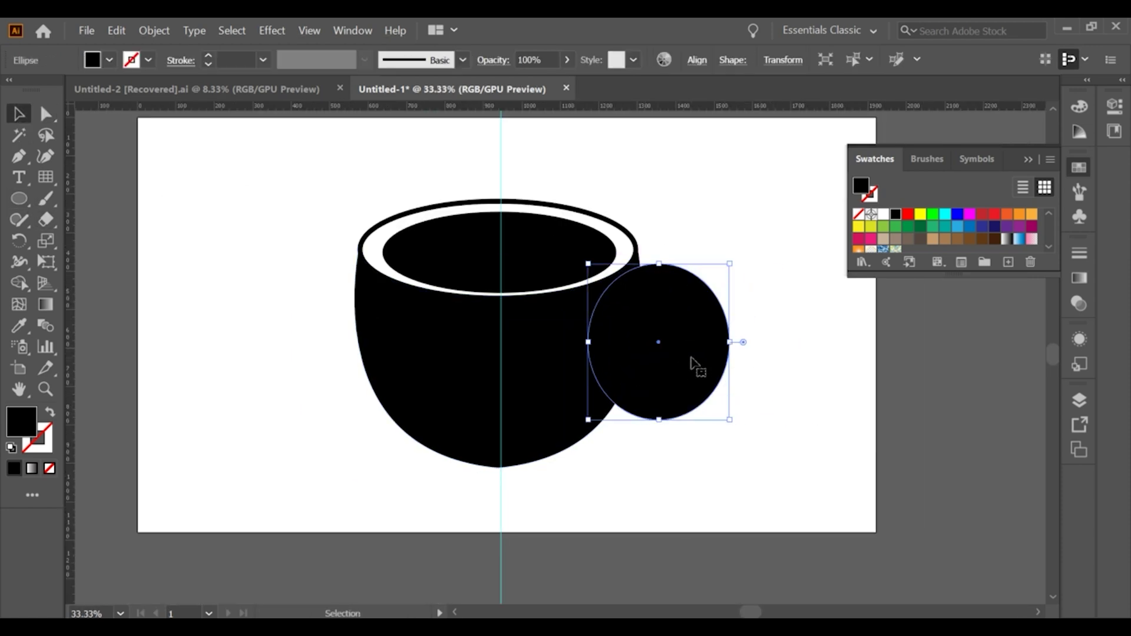
drag(45, 219, 100, 241)
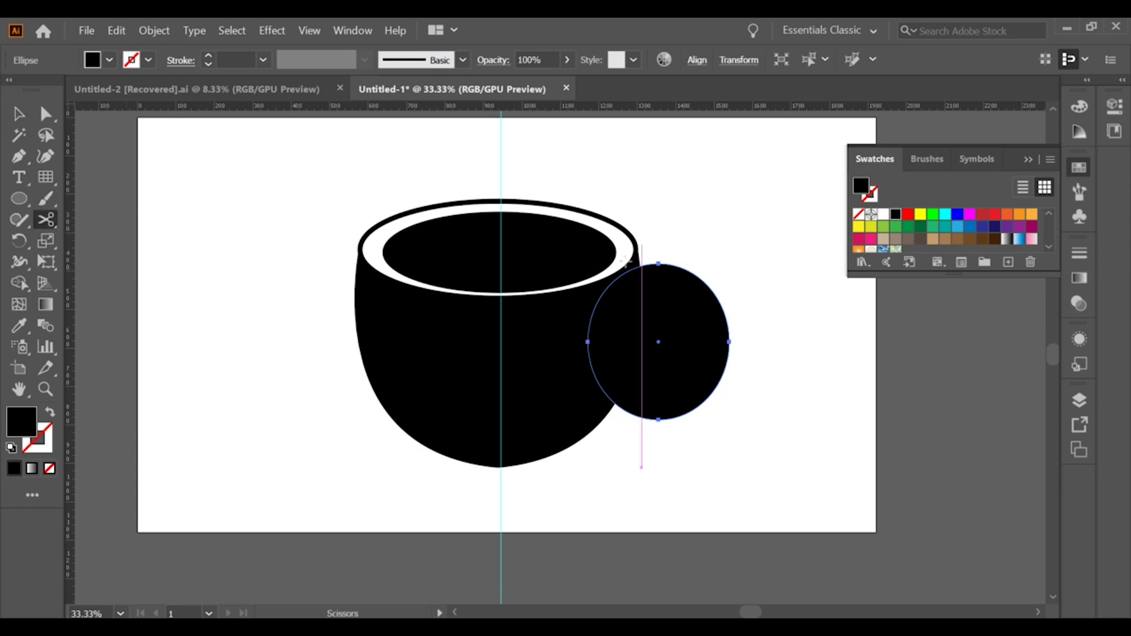
click(638, 268)
key(v)
click(593, 269)
key(Delete)
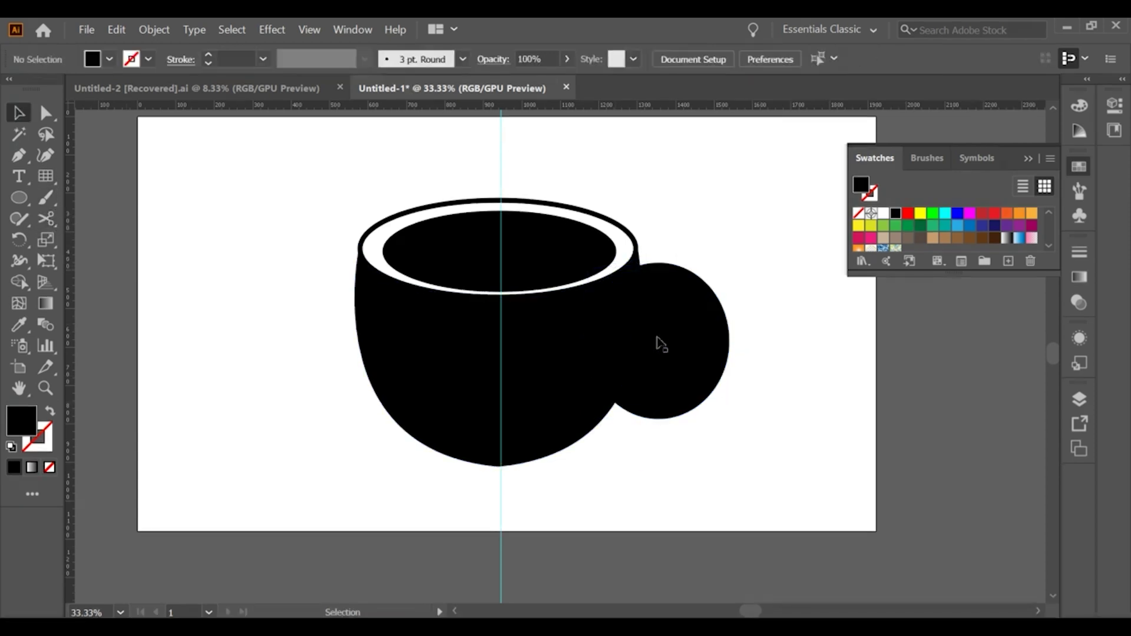
Step: Make the handle oval hollow with a 16 pt black outline
click(661, 344)
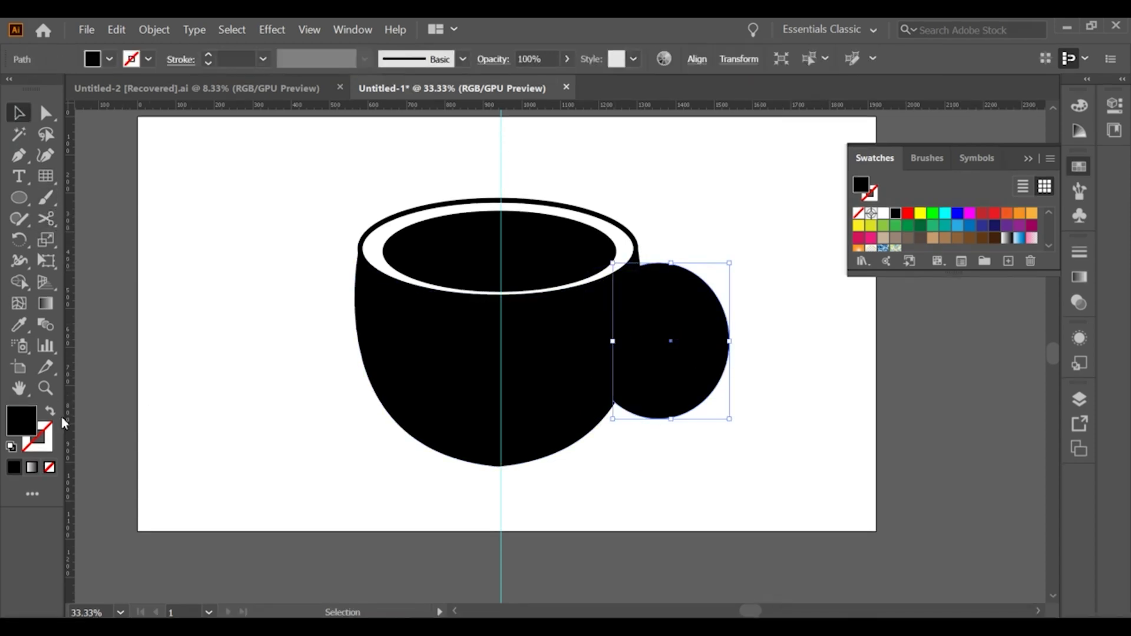
click(52, 415)
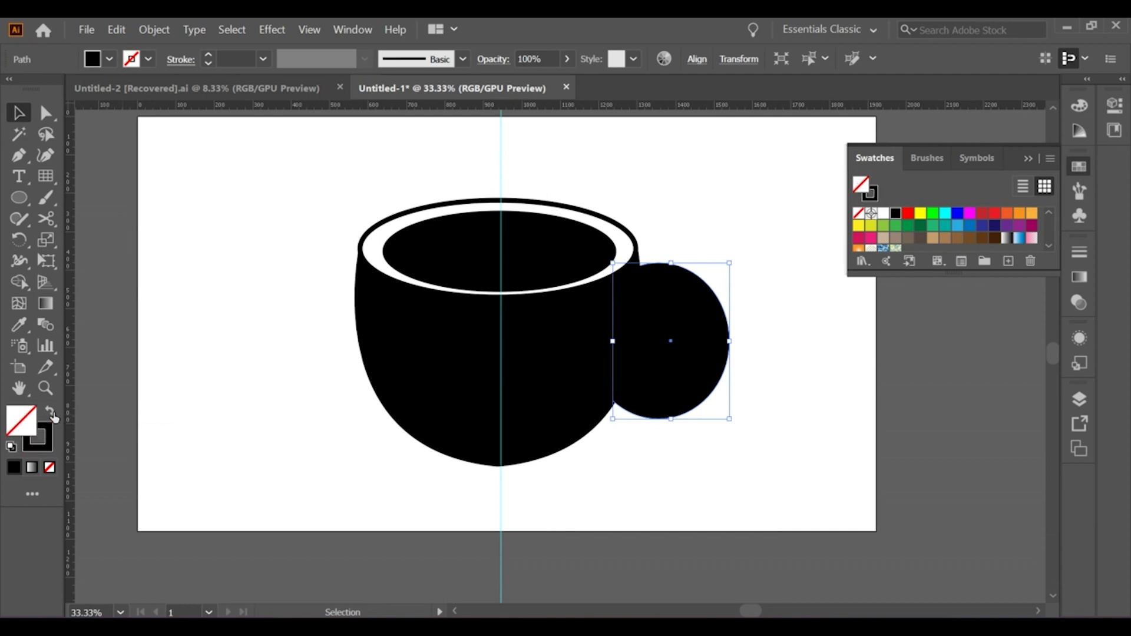
click(209, 55)
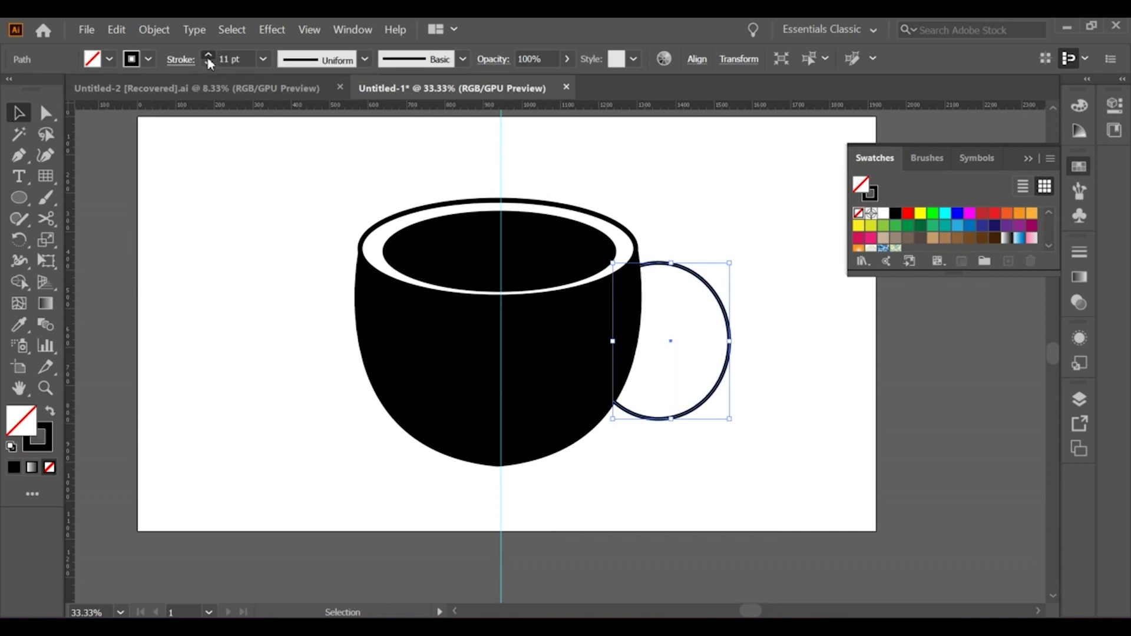
click(819, 426)
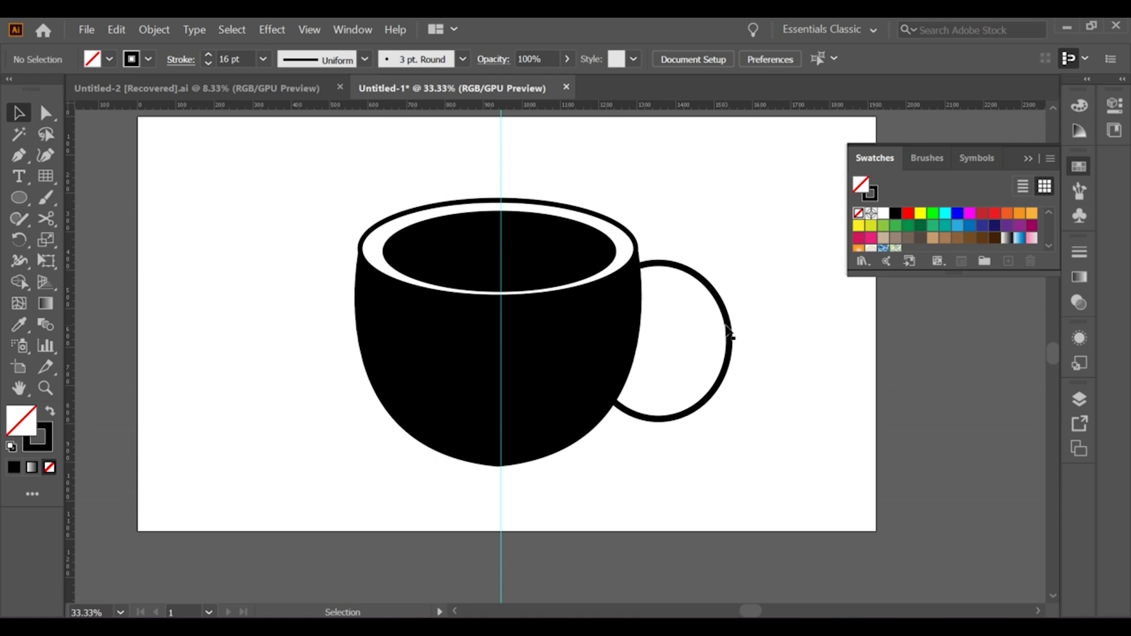
click(729, 321)
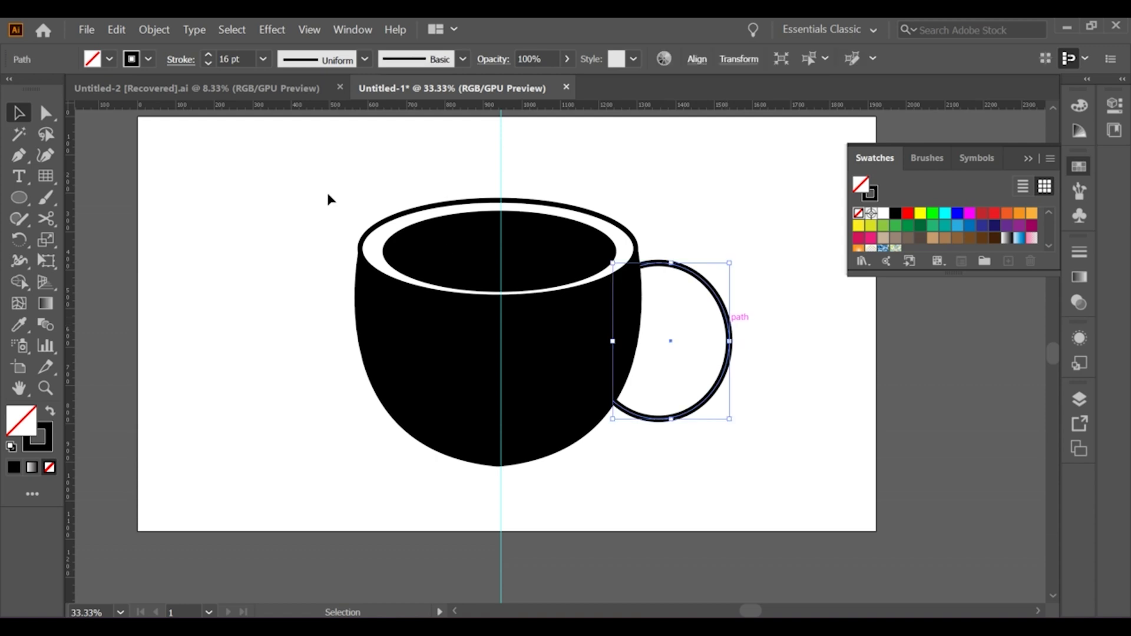
Step: Copy the handle circle and Paste in Place over the original
click(125, 30)
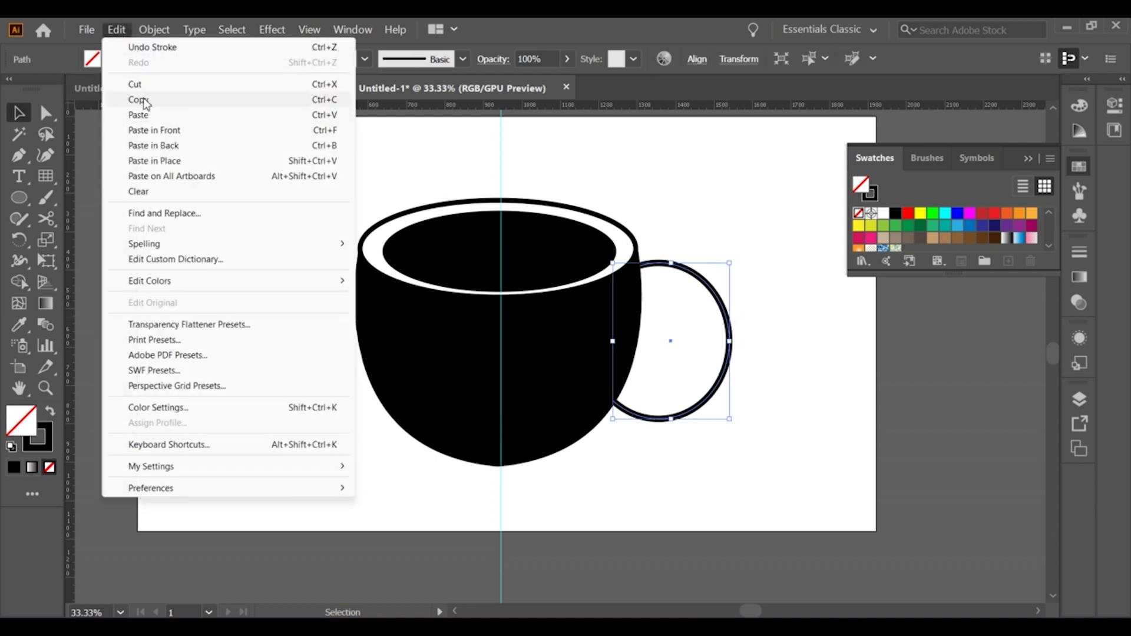
click(145, 100)
click(117, 29)
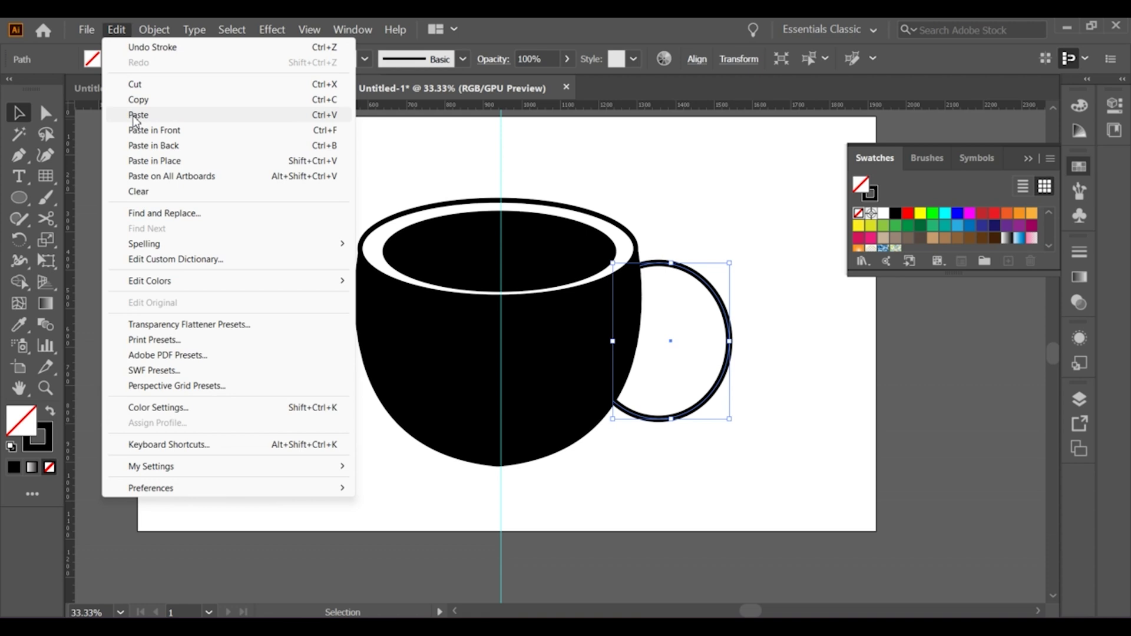
click(147, 161)
click(733, 328)
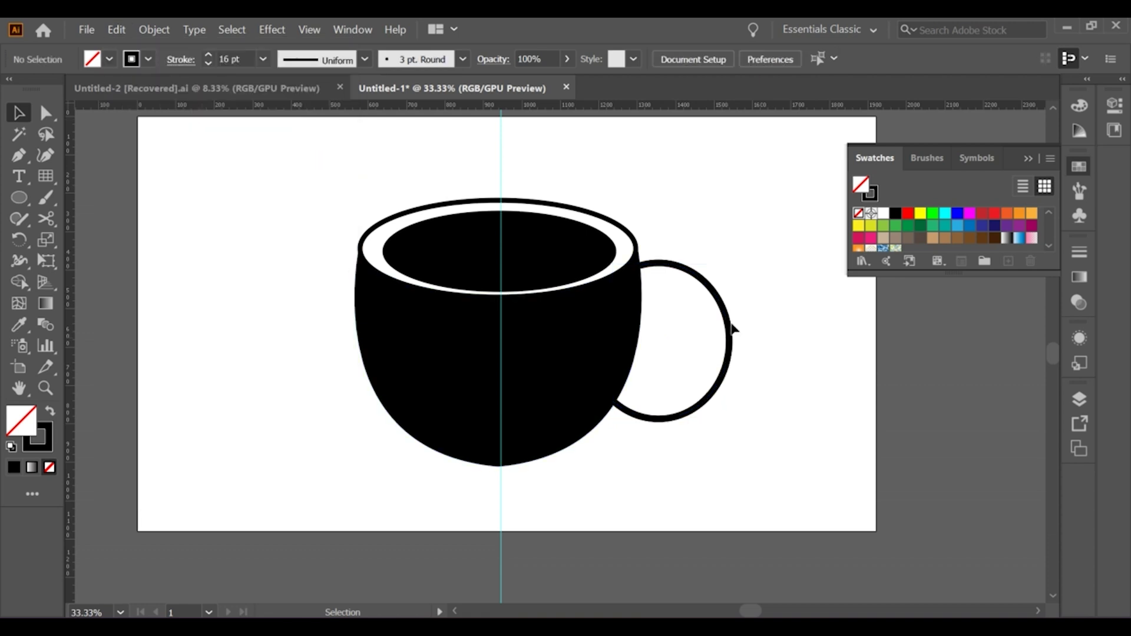
Step: Move the copy 68 px left, shrink it, and widen it into an inner ring
drag(730, 328, 703, 328)
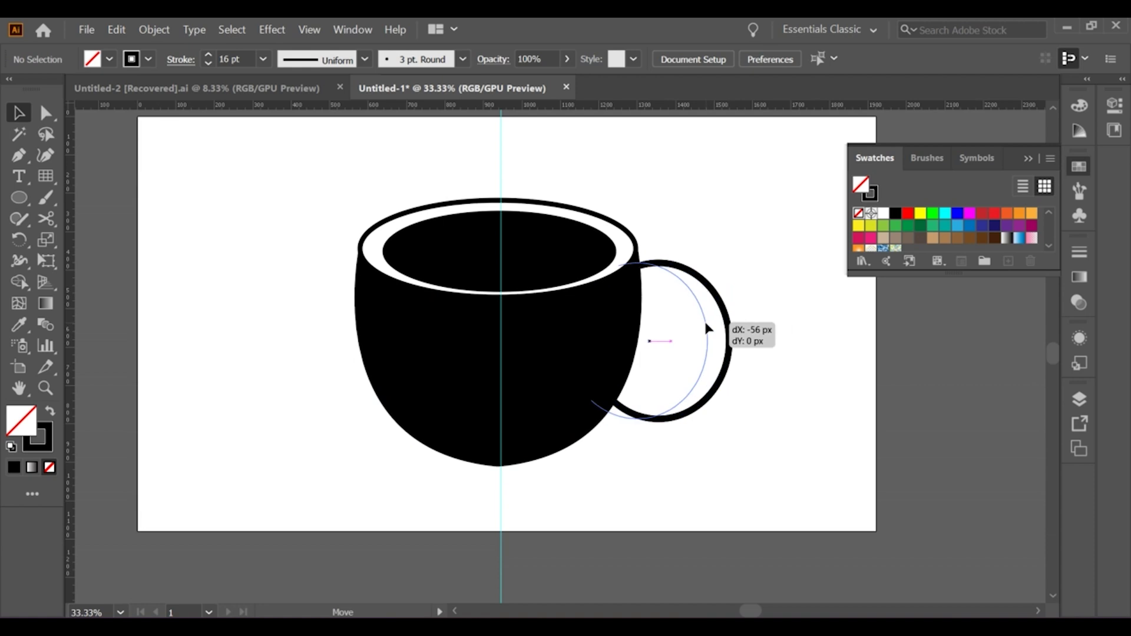
drag(703, 328, 696, 318)
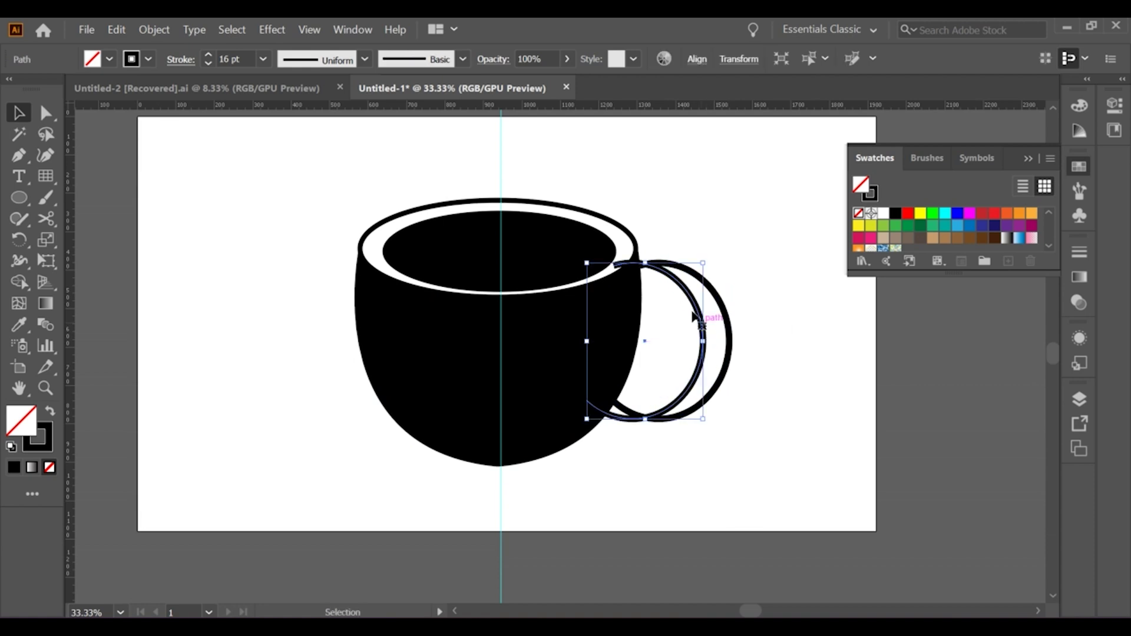
drag(646, 263, 646, 279)
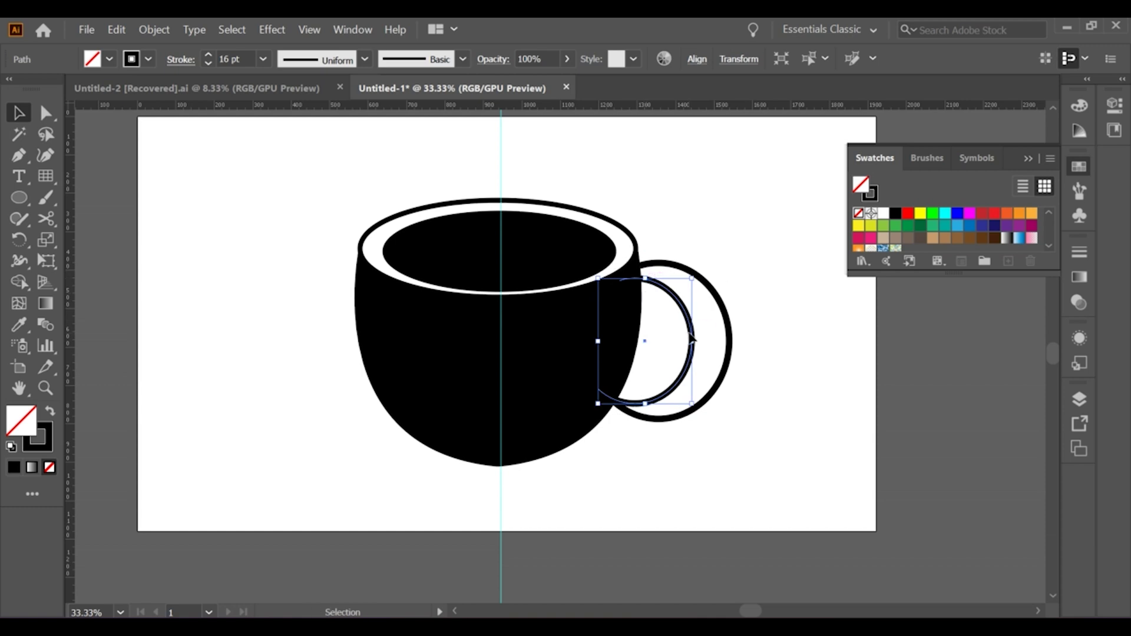
click(711, 339)
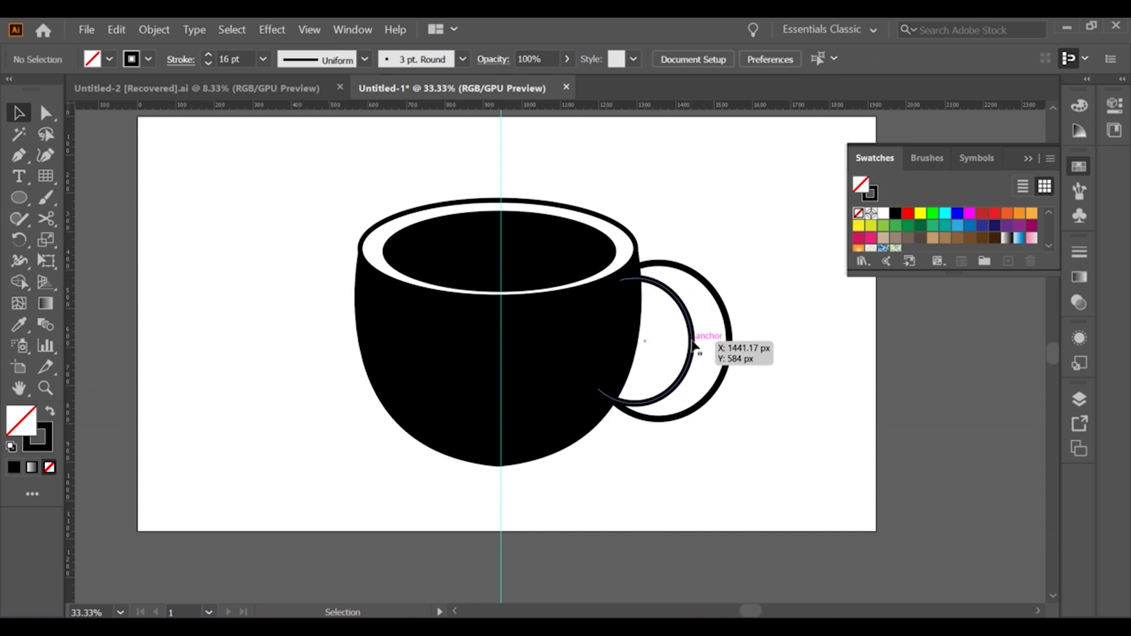
click(695, 340)
drag(693, 340, 701, 344)
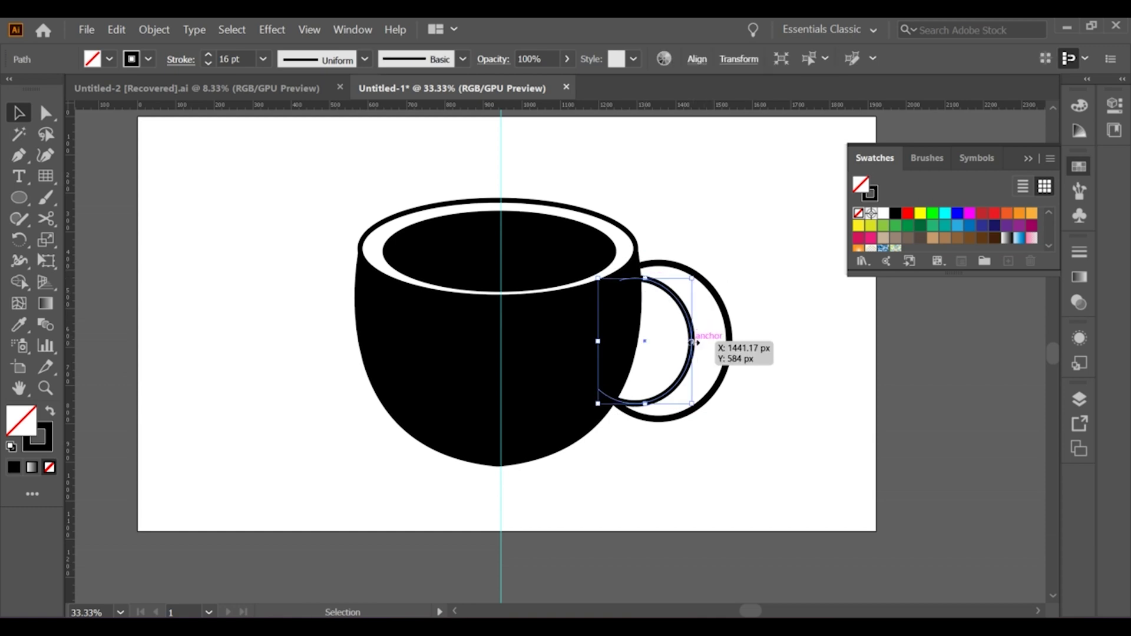
click(776, 347)
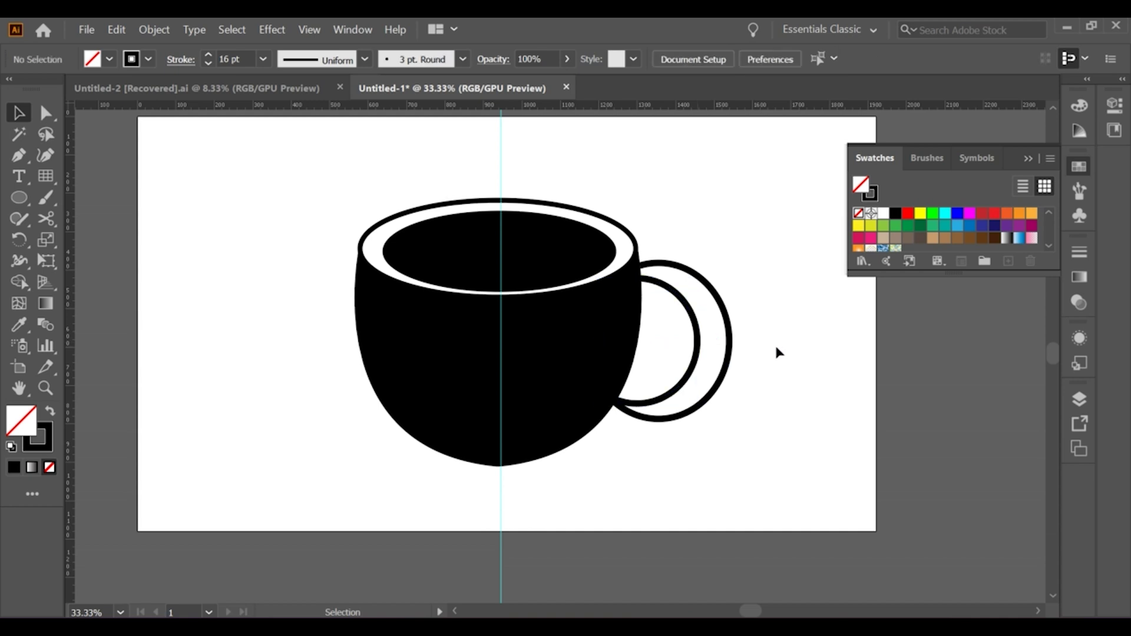
scroll(776, 351, down, 1)
Step: Shorten the inner handle ring from top and bottom to about 258 × 298 px
scroll(775, 352, down, 1)
scroll(773, 354, down, 1)
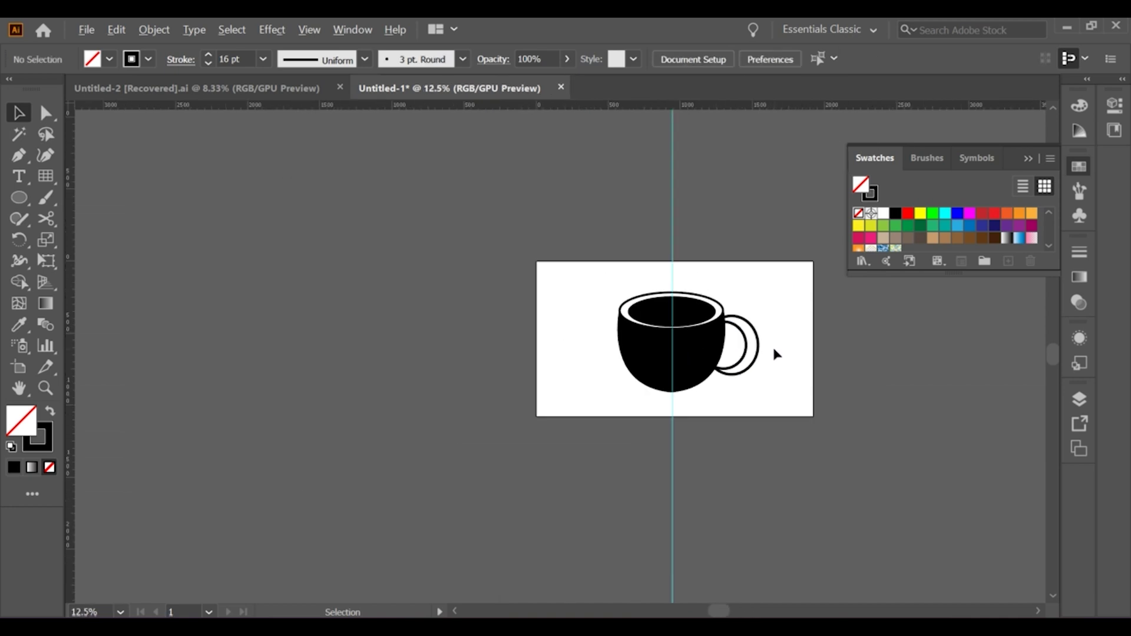
scroll(766, 368, up, 2)
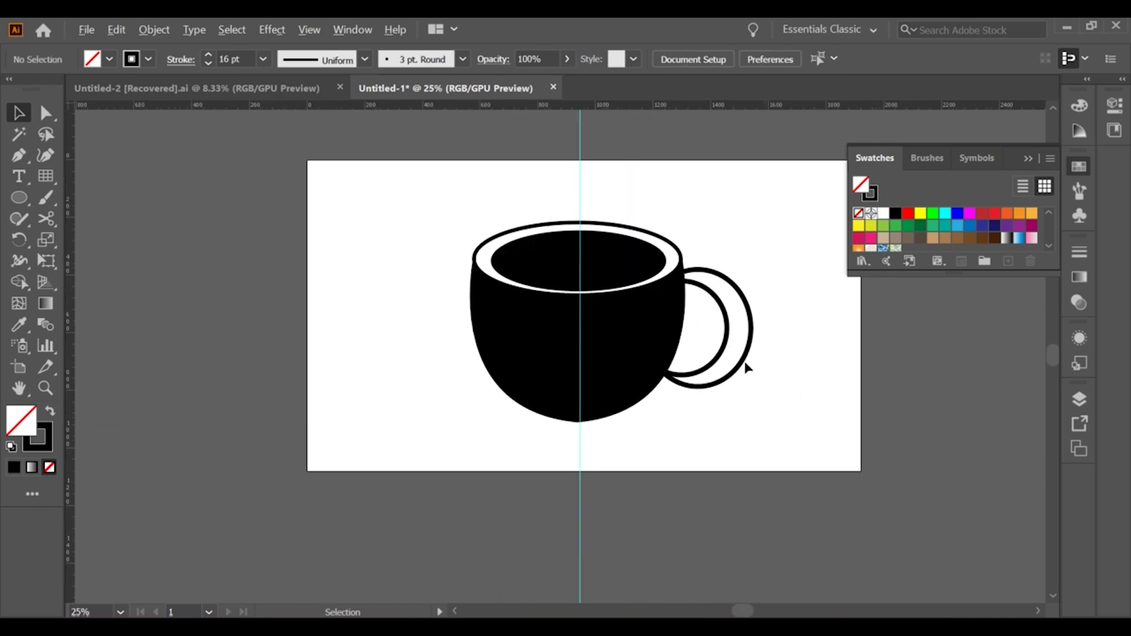
click(707, 370)
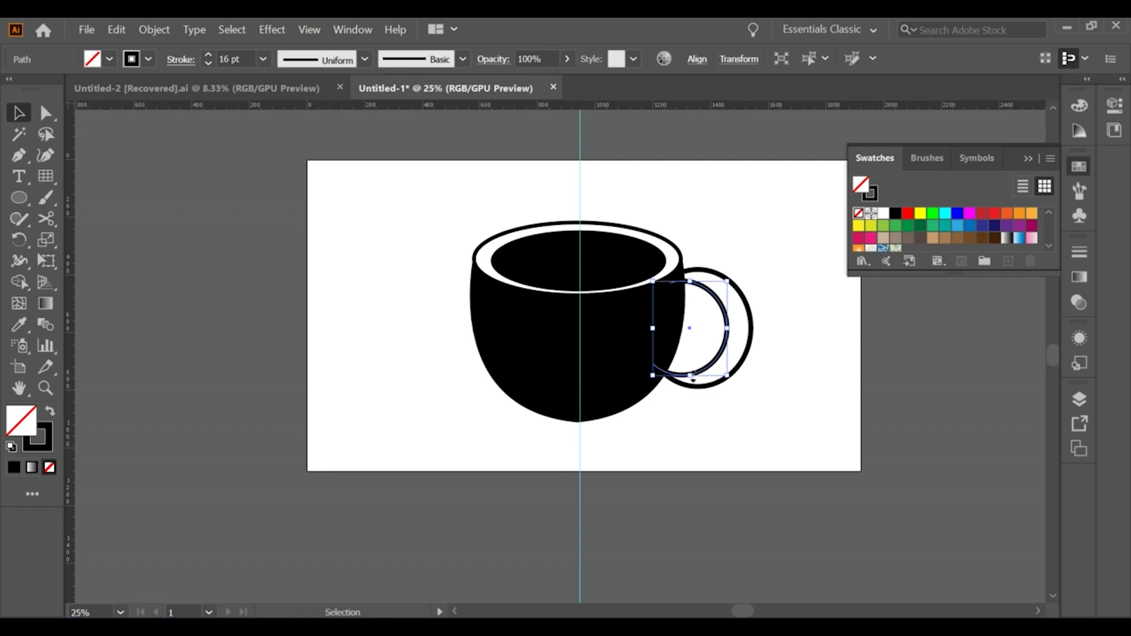
drag(692, 377, 694, 367)
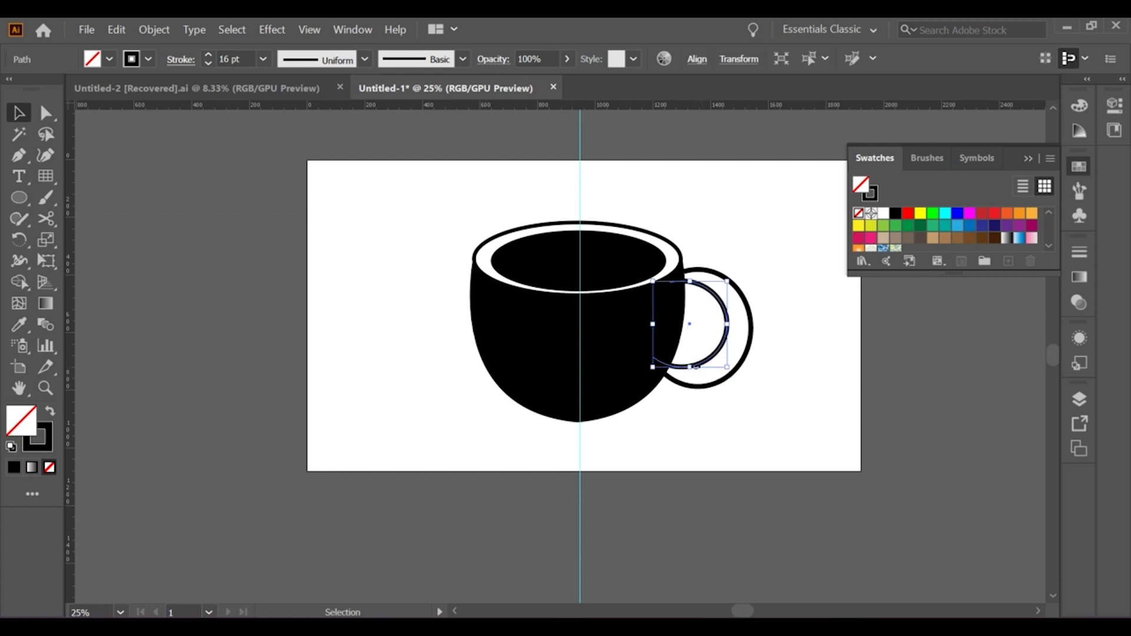
drag(687, 366, 687, 364)
drag(690, 282, 691, 286)
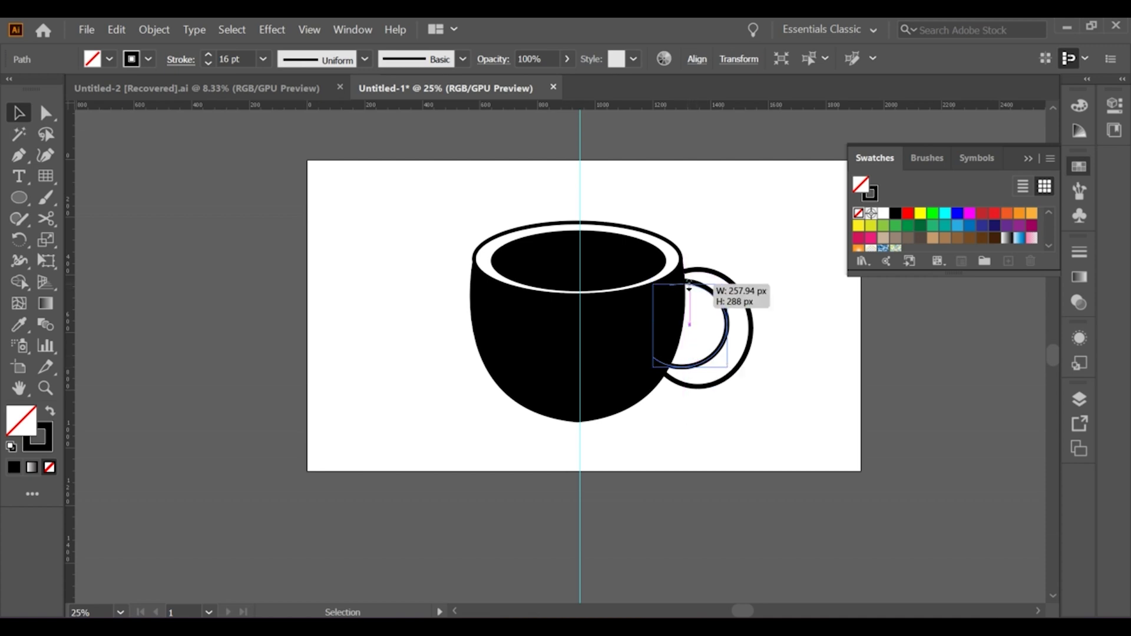
click(769, 333)
scroll(768, 327, down, 1)
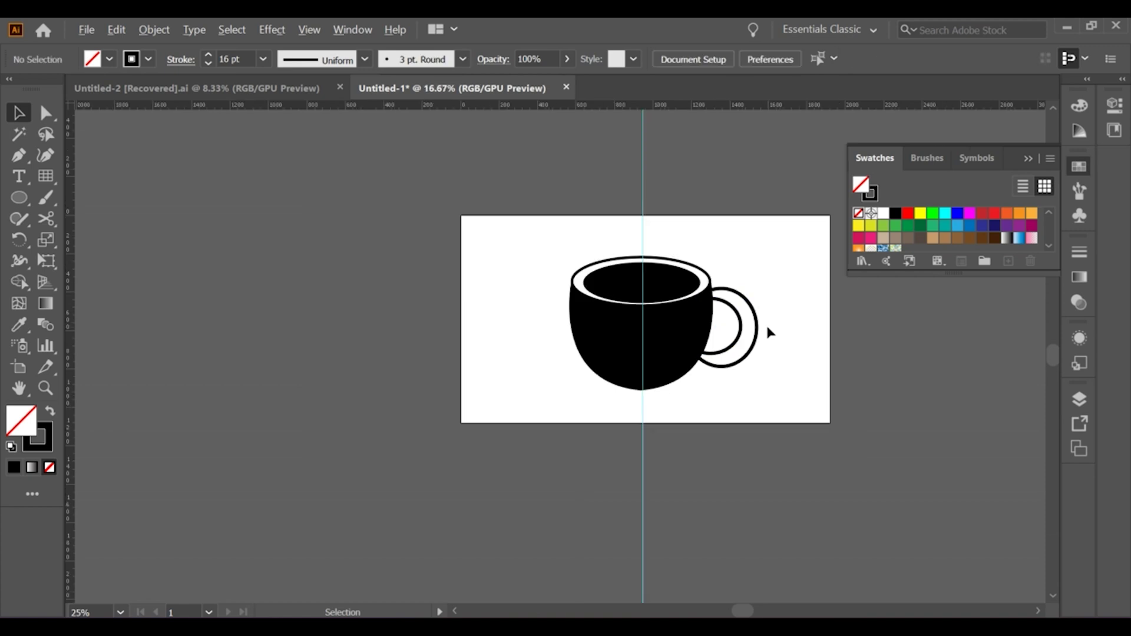
scroll(764, 323, up, 1)
scroll(765, 321, up, 1)
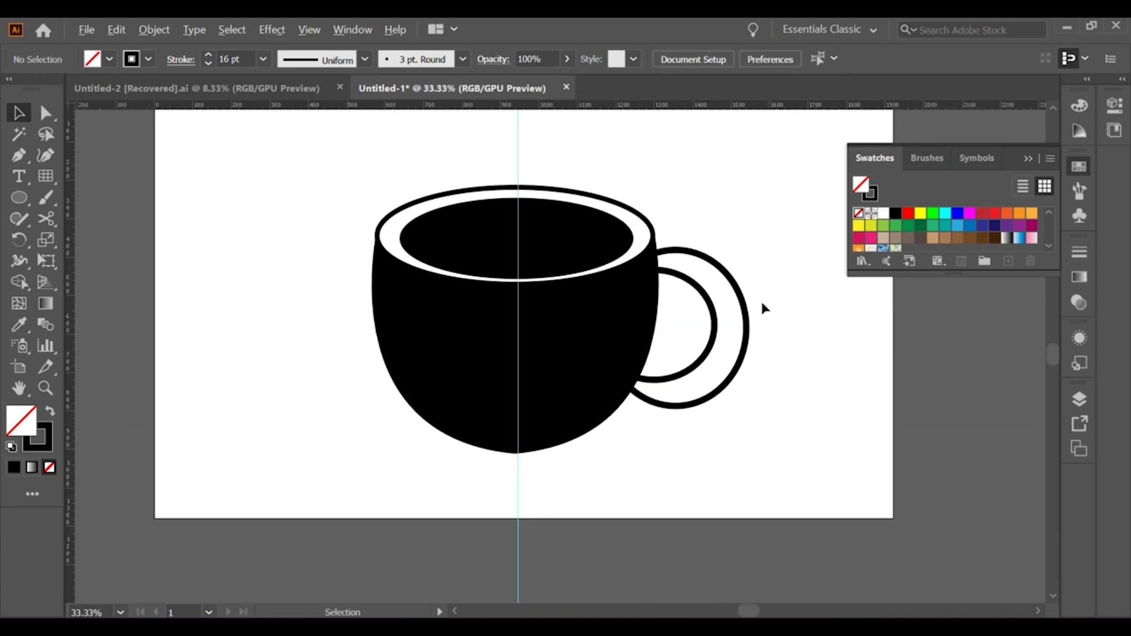
Step: Tilt the inner ring counter-clockwise, then shorten and narrow it
click(688, 340)
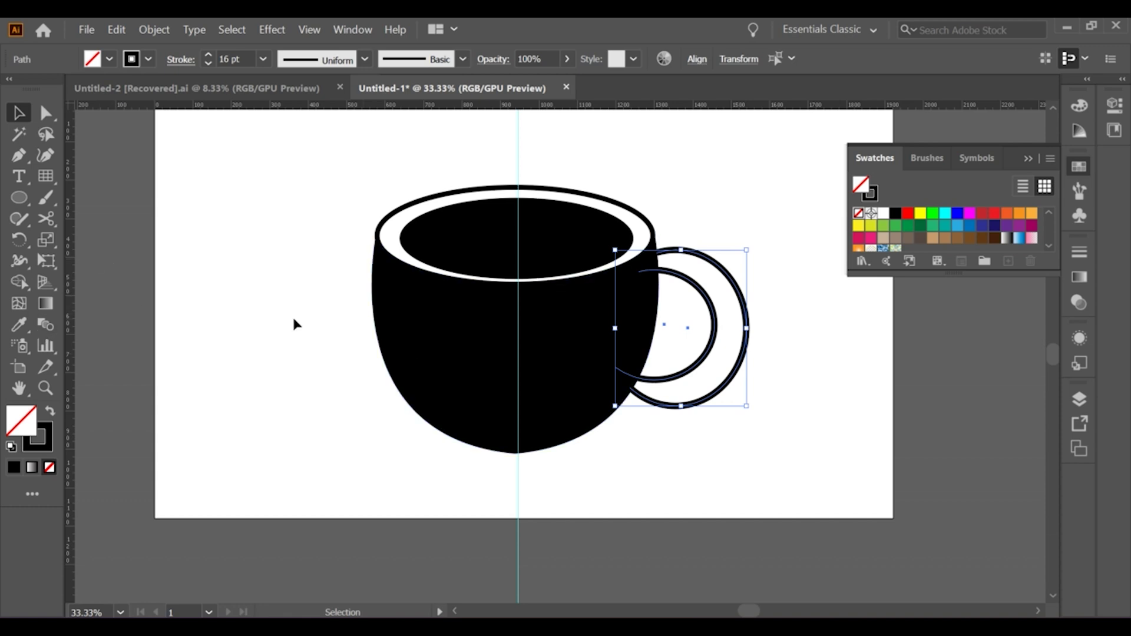
click(252, 318)
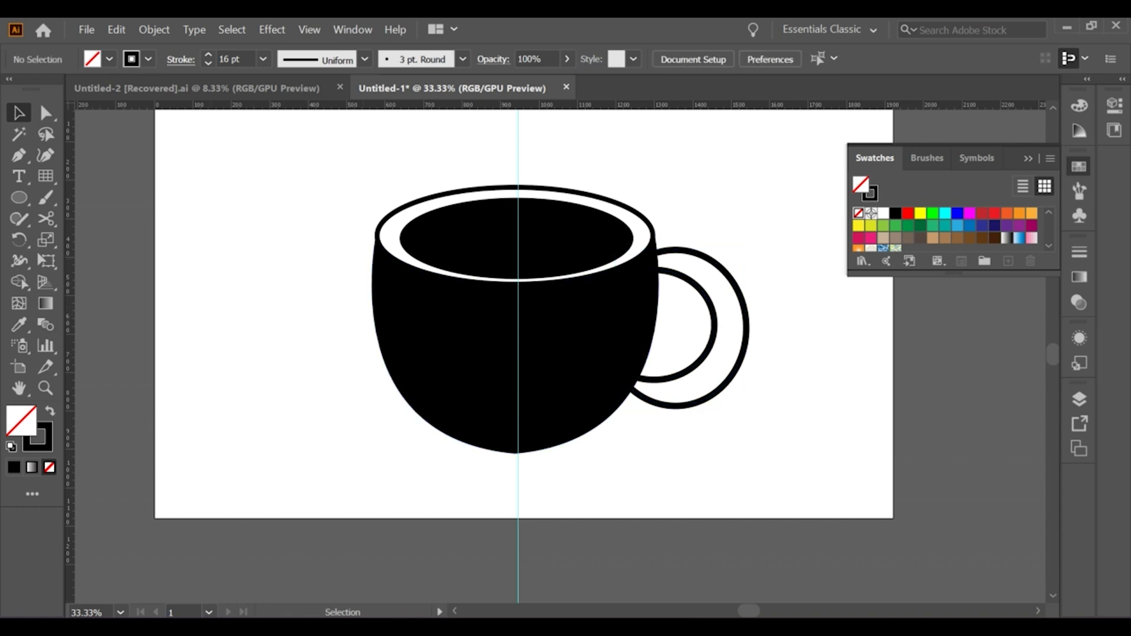
click(710, 368)
drag(716, 386, 726, 368)
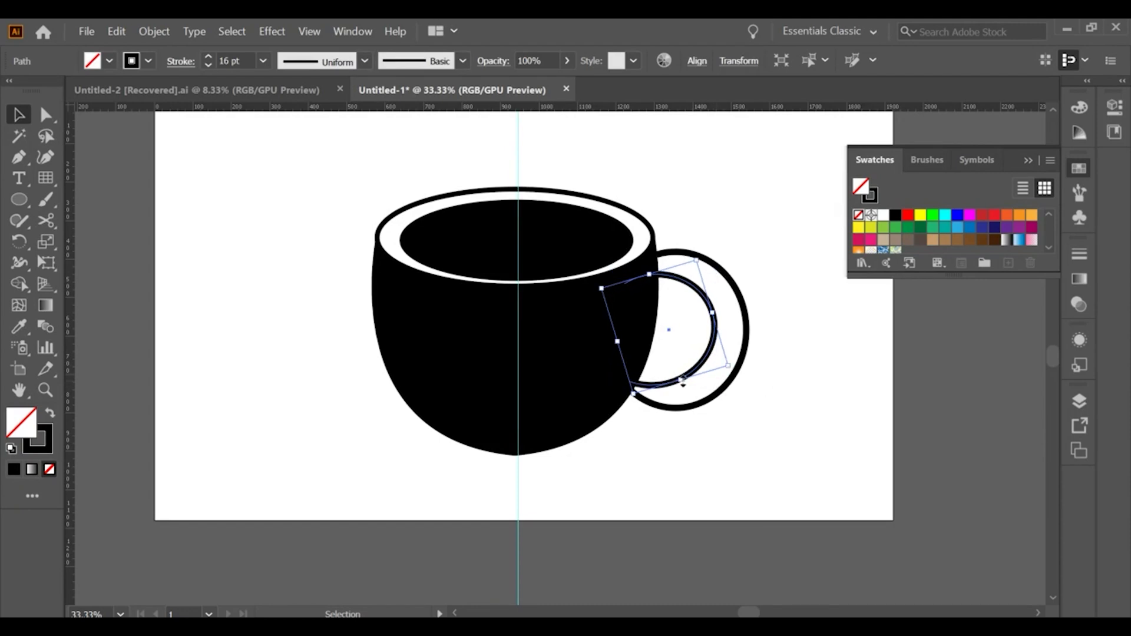
drag(680, 379, 676, 363)
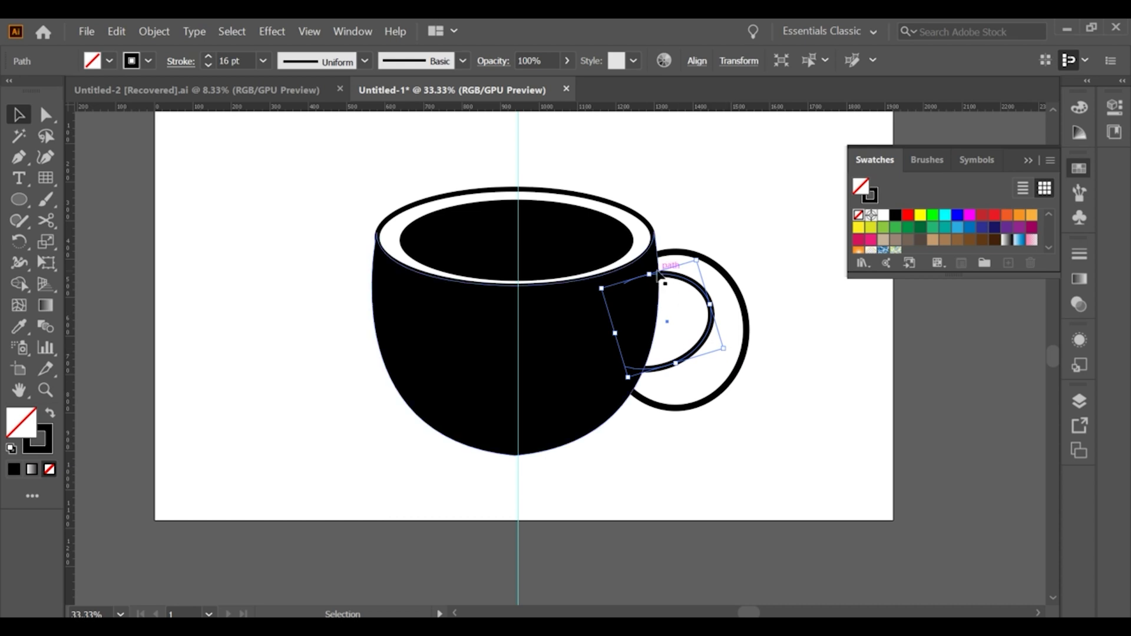
drag(651, 272, 652, 284)
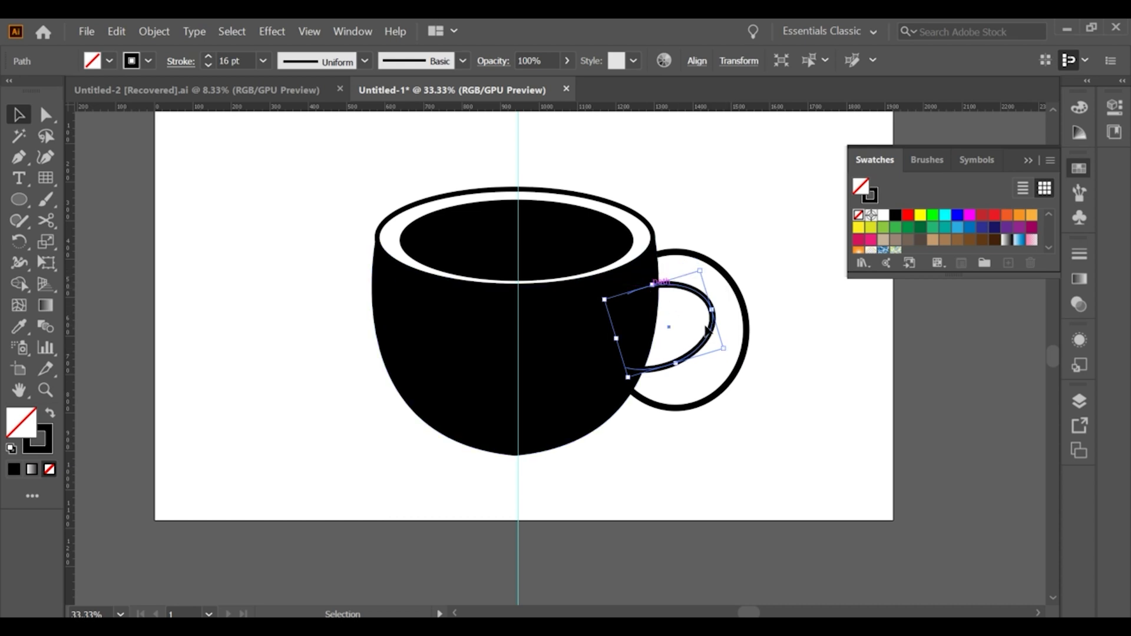
drag(712, 311, 706, 318)
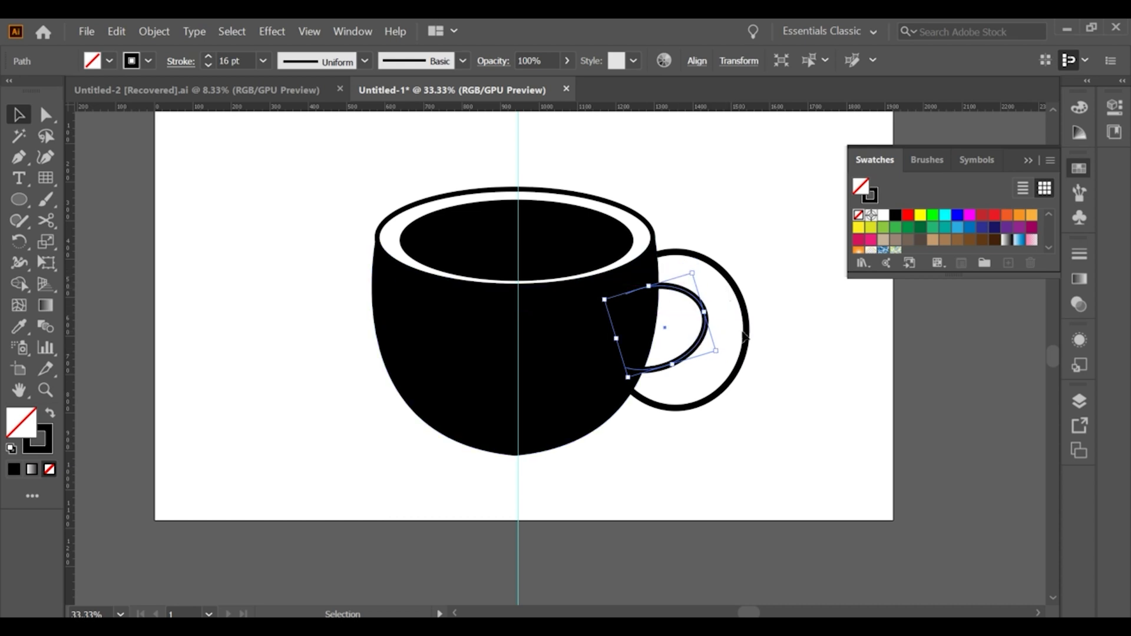
click(799, 348)
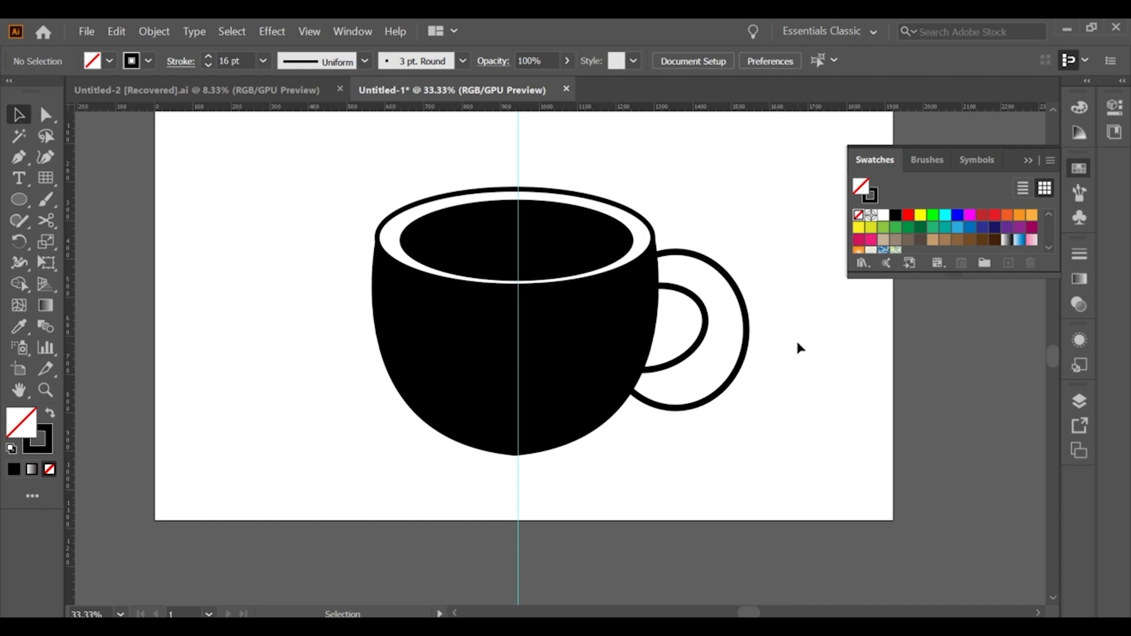
Step: Refine the inner ring's height, position, width and tilt inside the outer ring
click(700, 354)
drag(676, 366, 677, 375)
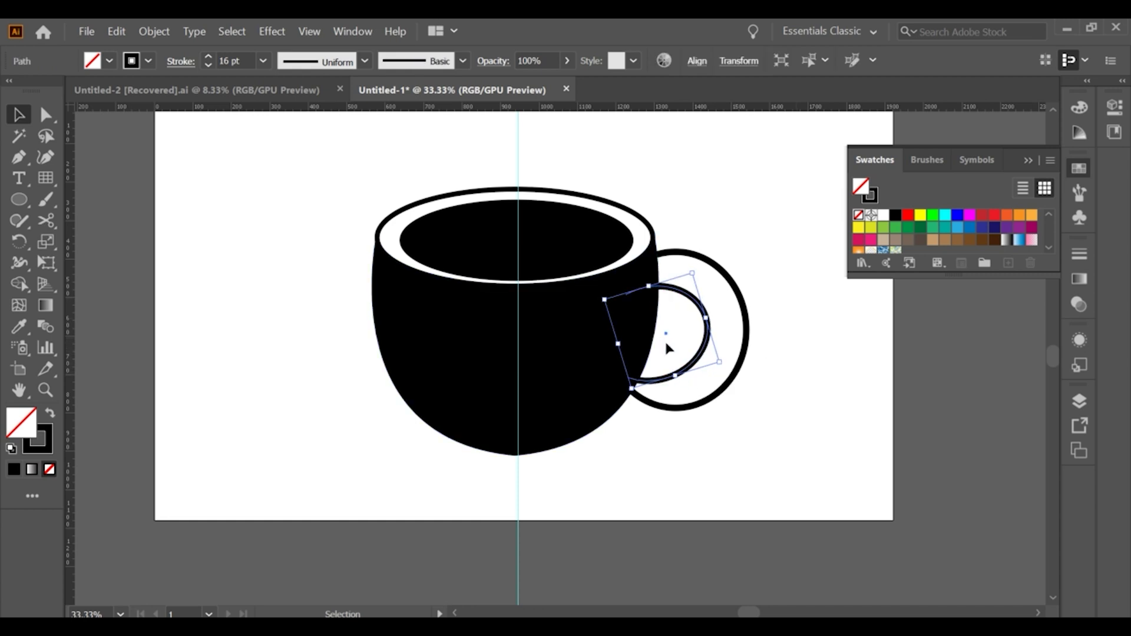
drag(679, 376, 683, 367)
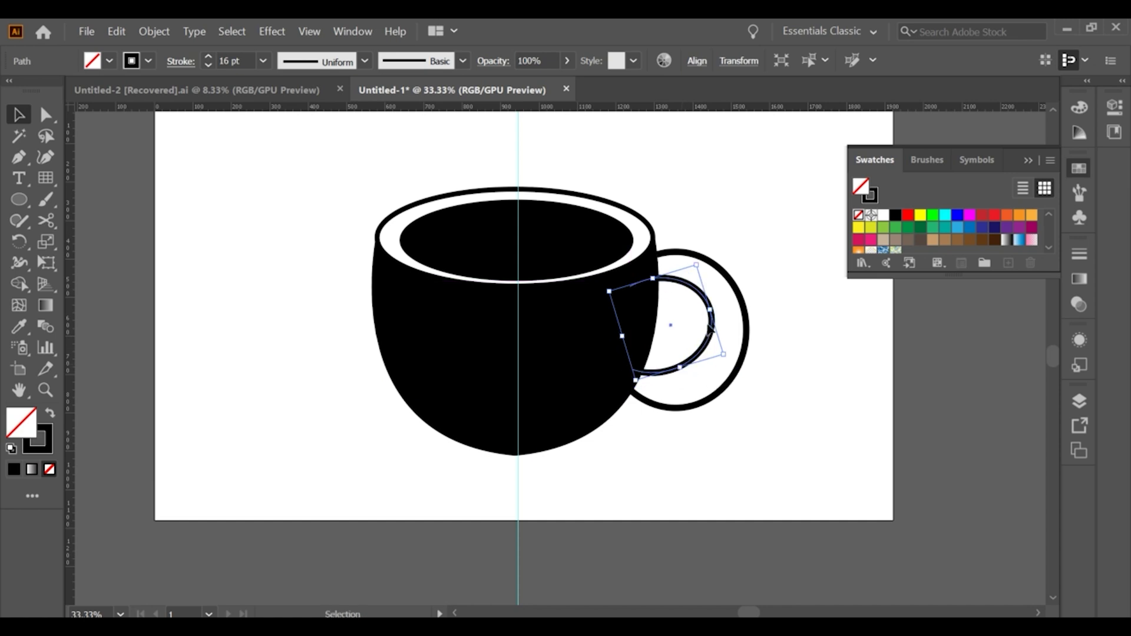
drag(710, 311, 703, 313)
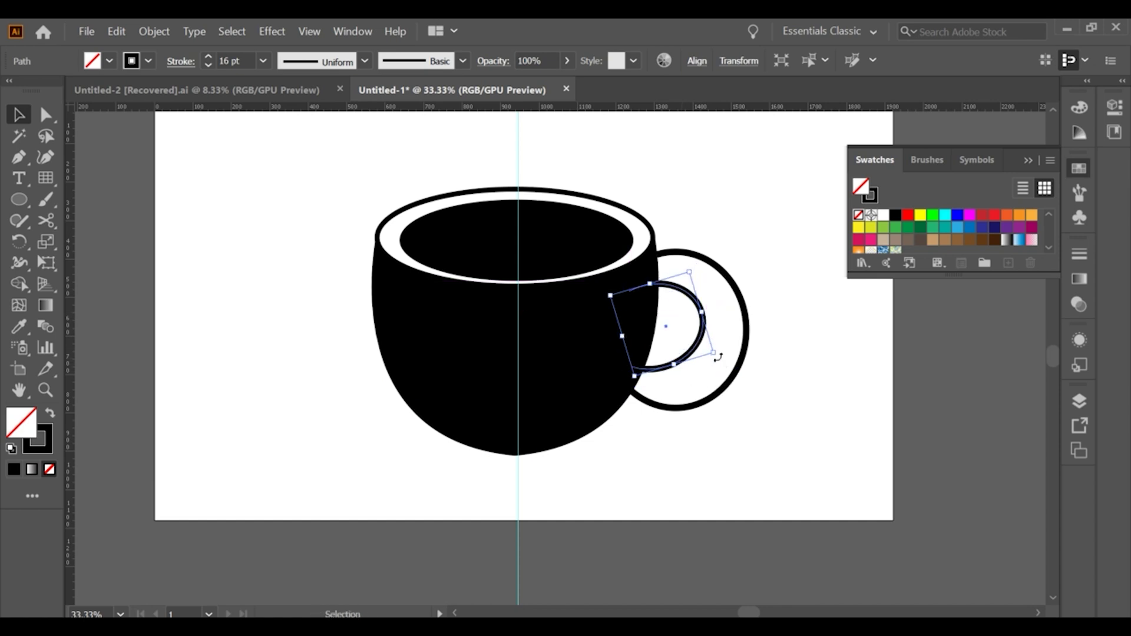
drag(718, 358, 715, 349)
click(777, 339)
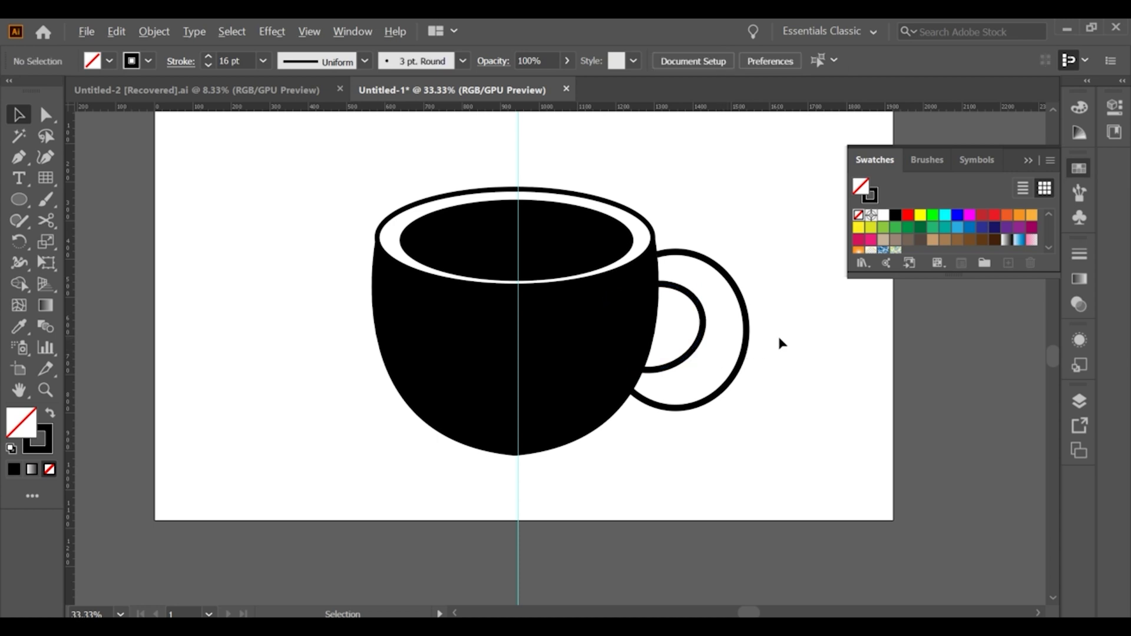
Step: Review both handle rings and select the inner ring for anchor editing
scroll(777, 333, down, 1)
scroll(776, 333, down, 2)
scroll(776, 334, up, 1)
scroll(776, 333, up, 2)
click(684, 336)
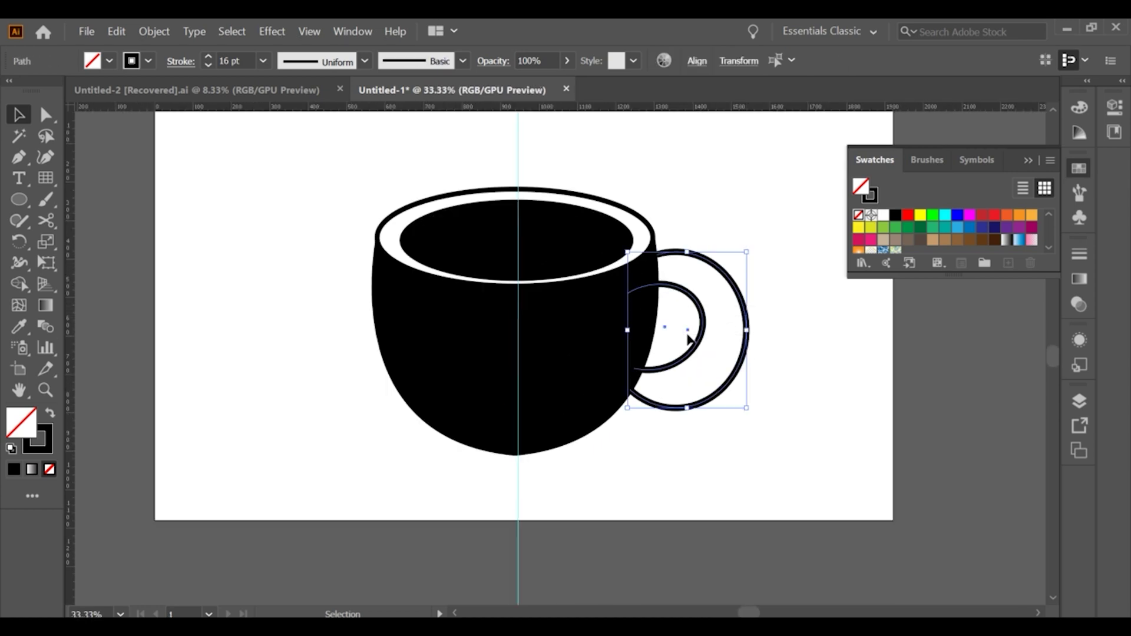
click(766, 327)
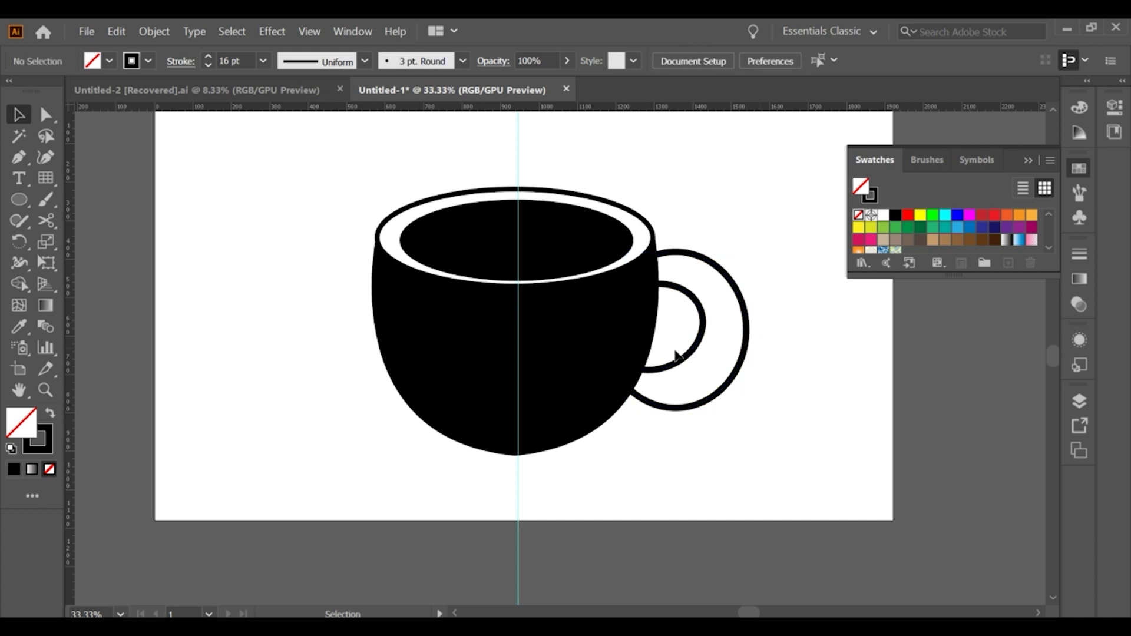
click(686, 365)
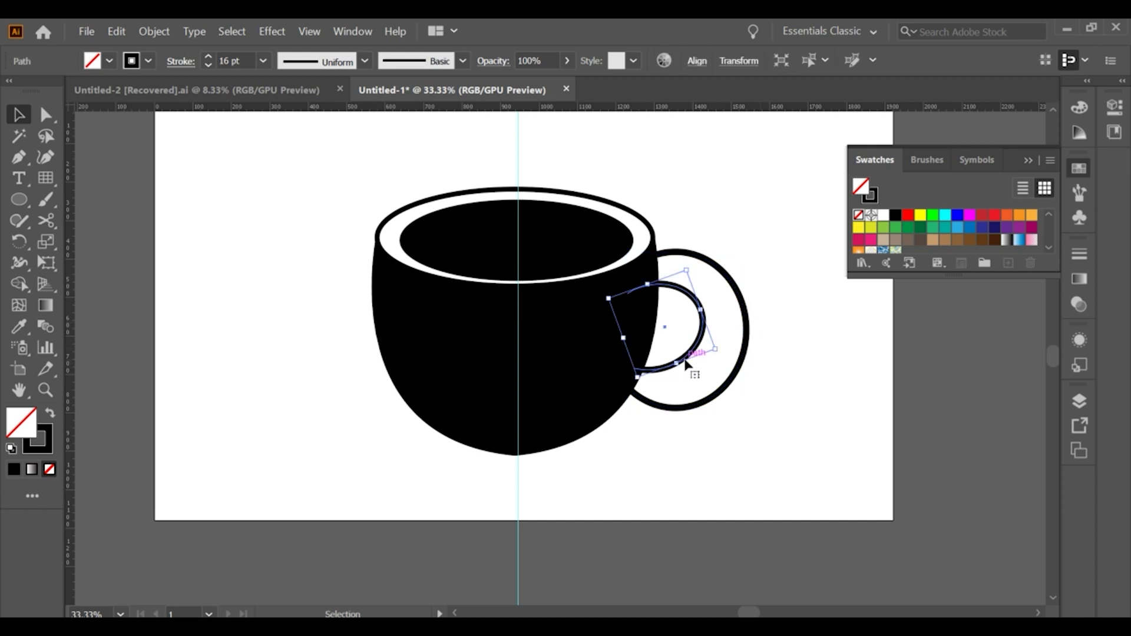
click(45, 114)
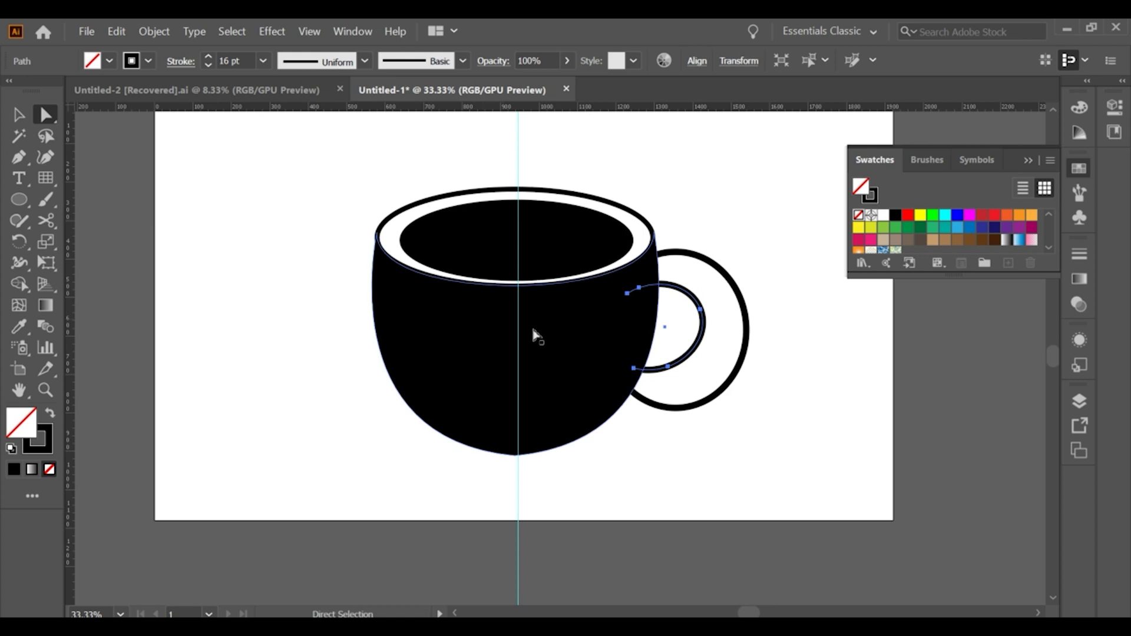
Step: Drag the inner handle arc's bottom and top-right anchors into a rounder shape
drag(668, 369, 632, 361)
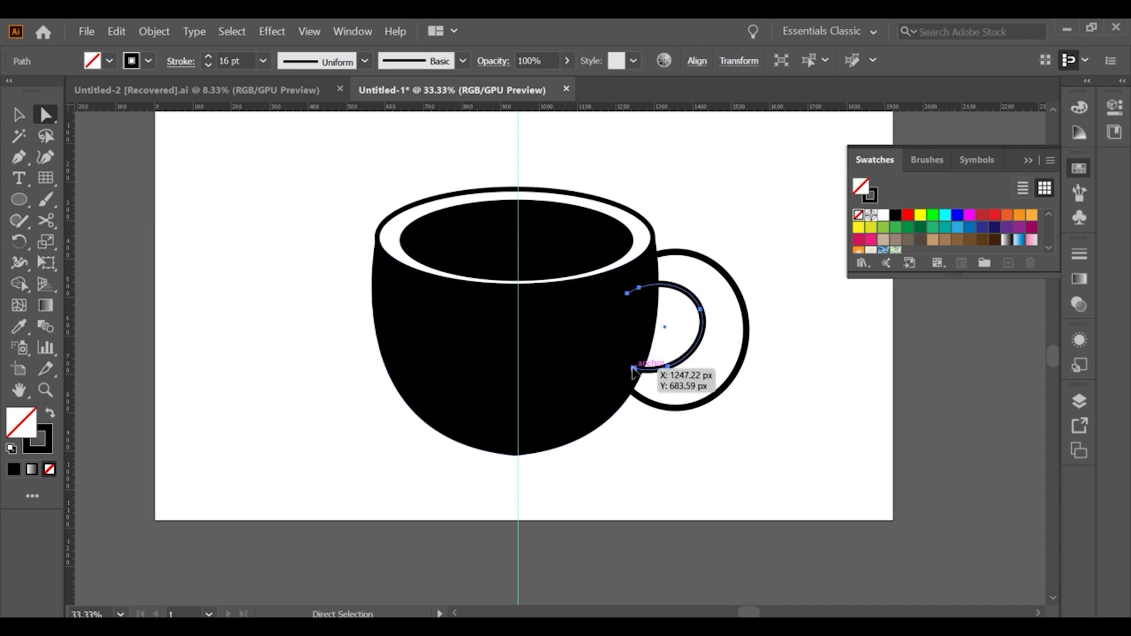
drag(666, 370, 694, 365)
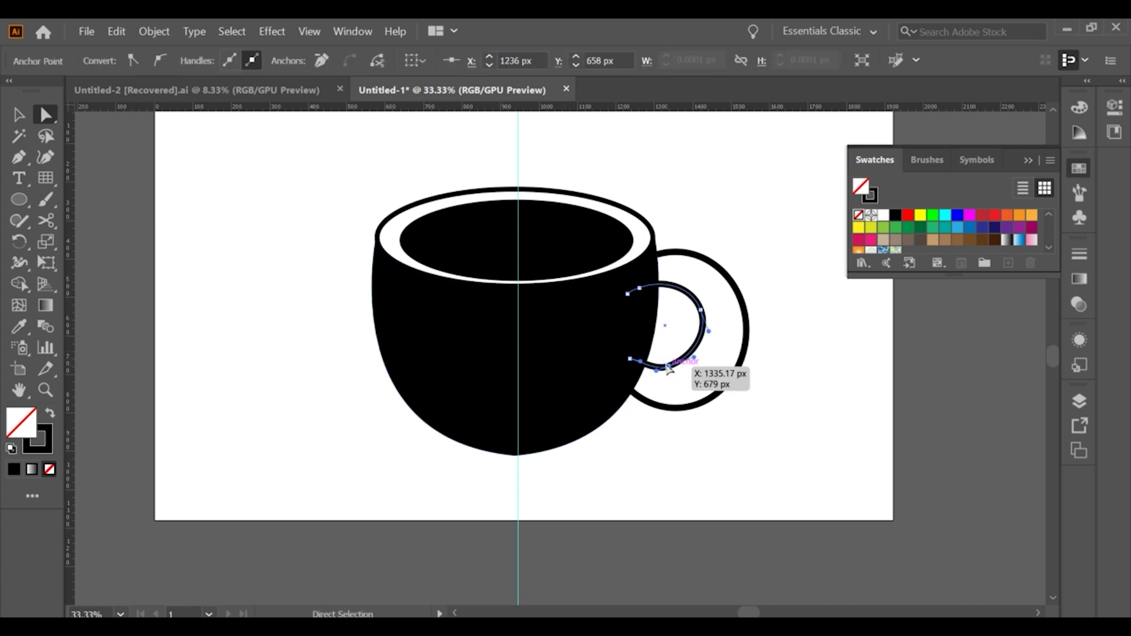
click(702, 312)
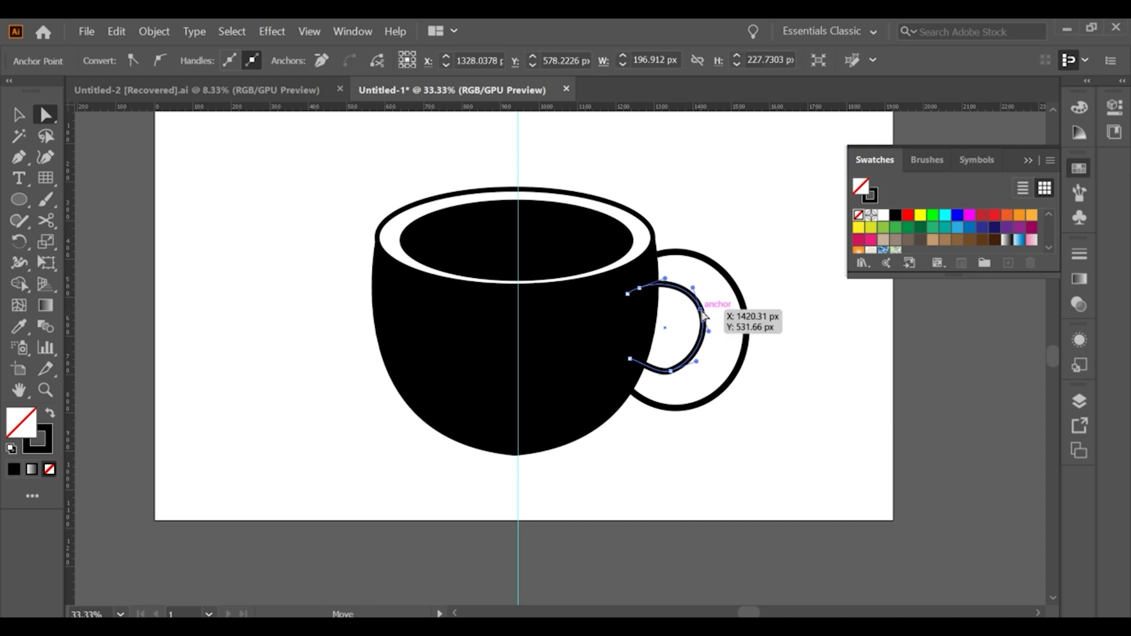
click(703, 312)
drag(703, 310, 705, 307)
click(672, 370)
drag(658, 378, 659, 376)
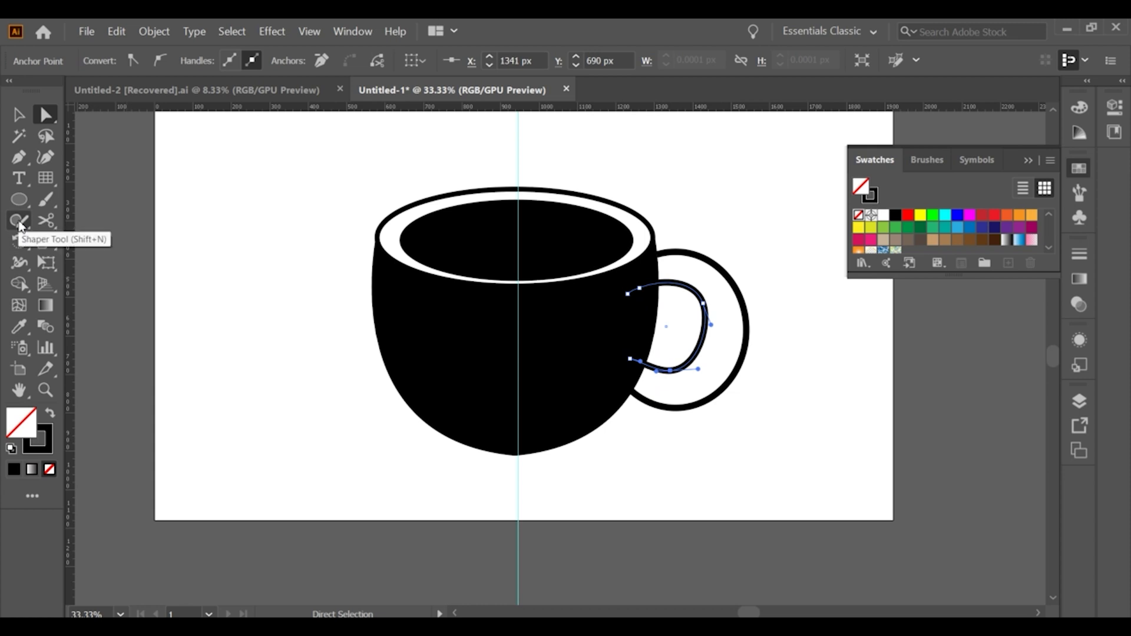
Step: Smooth the inner handle arc's right side and lower curve with the Smooth Tool
drag(19, 226, 94, 269)
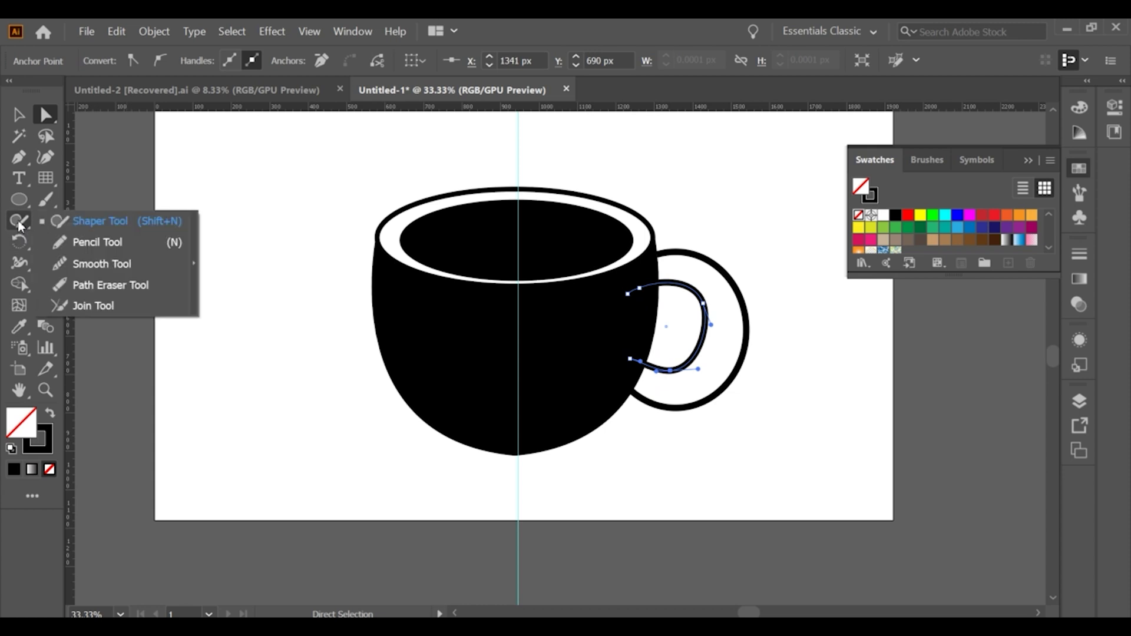
click(94, 268)
drag(710, 342, 704, 340)
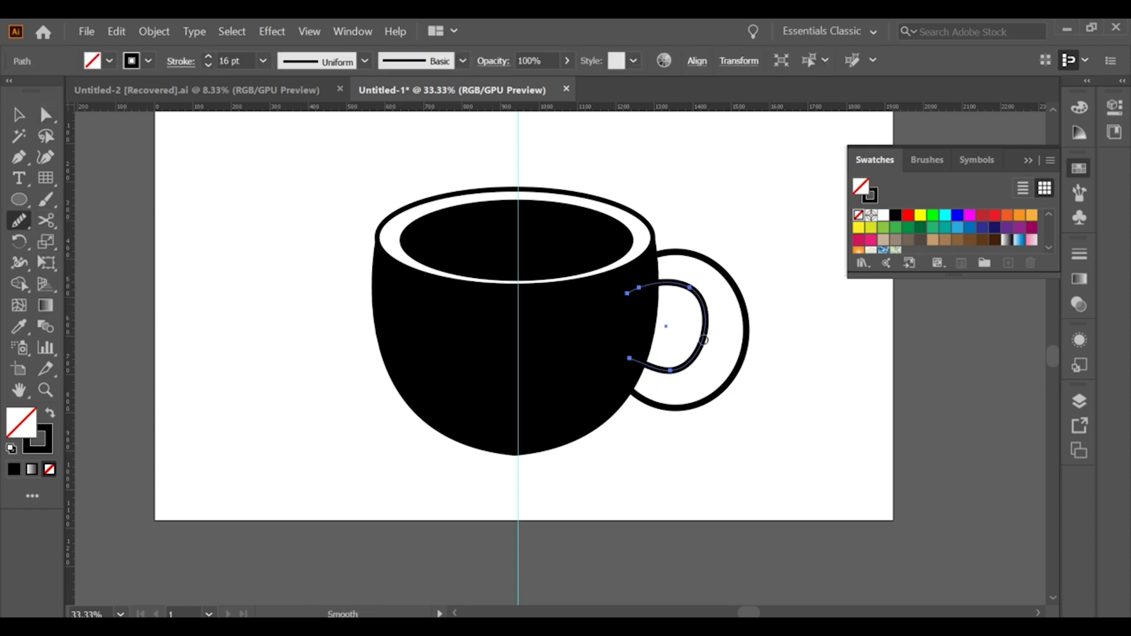
mouse_move(647, 369)
mouse_down()
mouse_move(670, 368)
mouse_move(652, 283)
mouse_up()
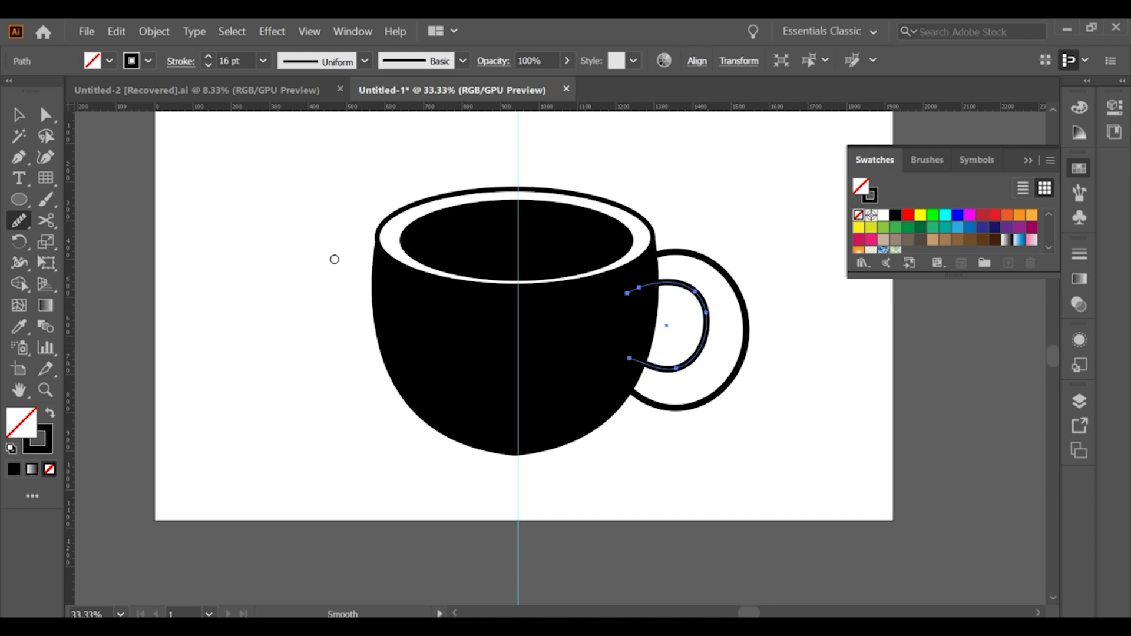
click(18, 115)
click(175, 176)
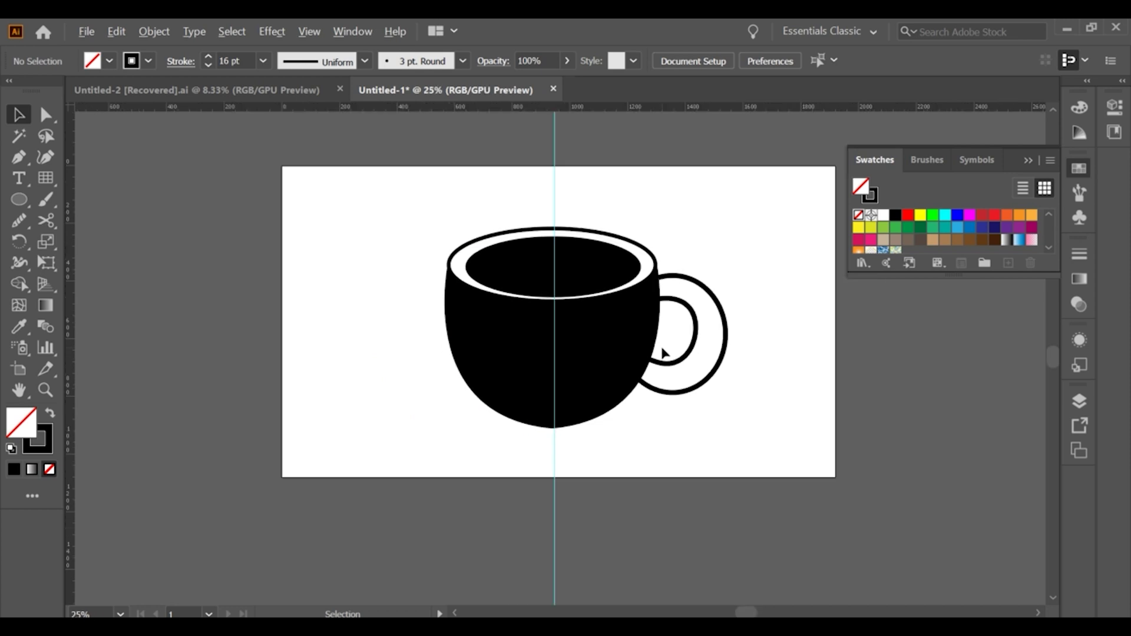
Step: Swap the cup body's fill to stroke and eyedrop the rim's 15 pt black stroke onto it
drag(550, 277, 554, 300)
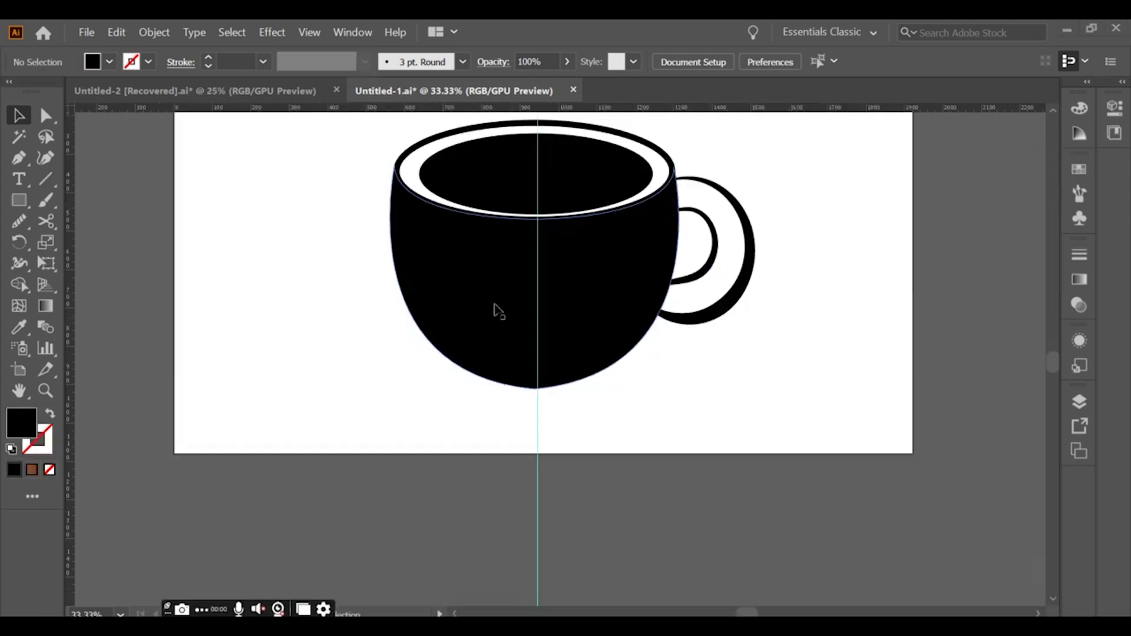
click(493, 301)
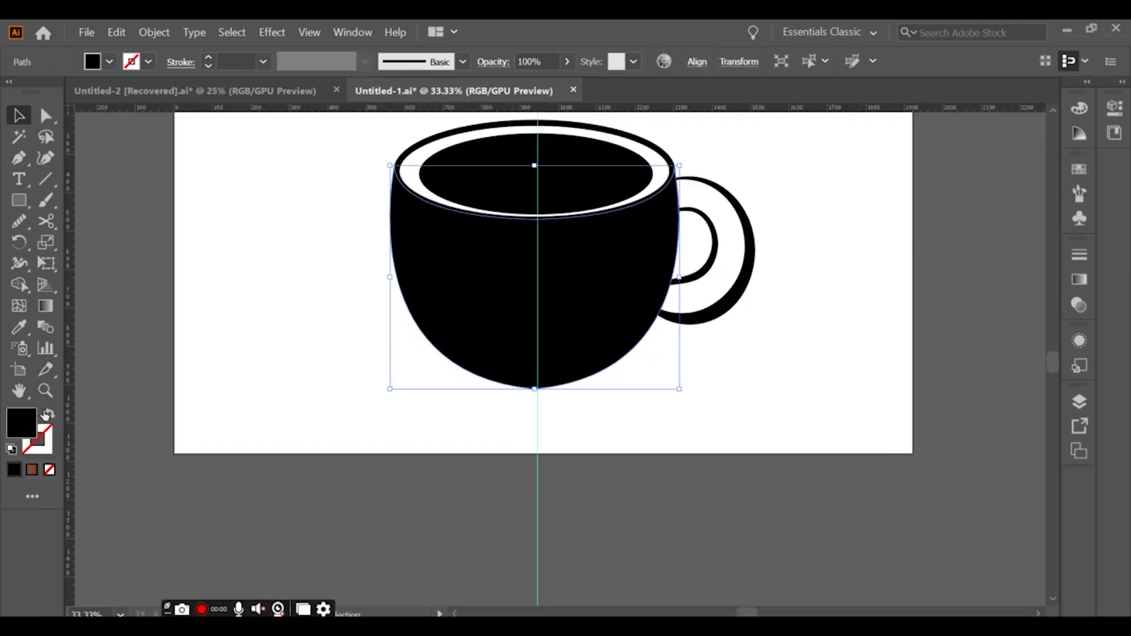
click(47, 415)
key(i)
click(416, 143)
click(19, 115)
click(365, 191)
alt+scroll(423, 205, up, 1)
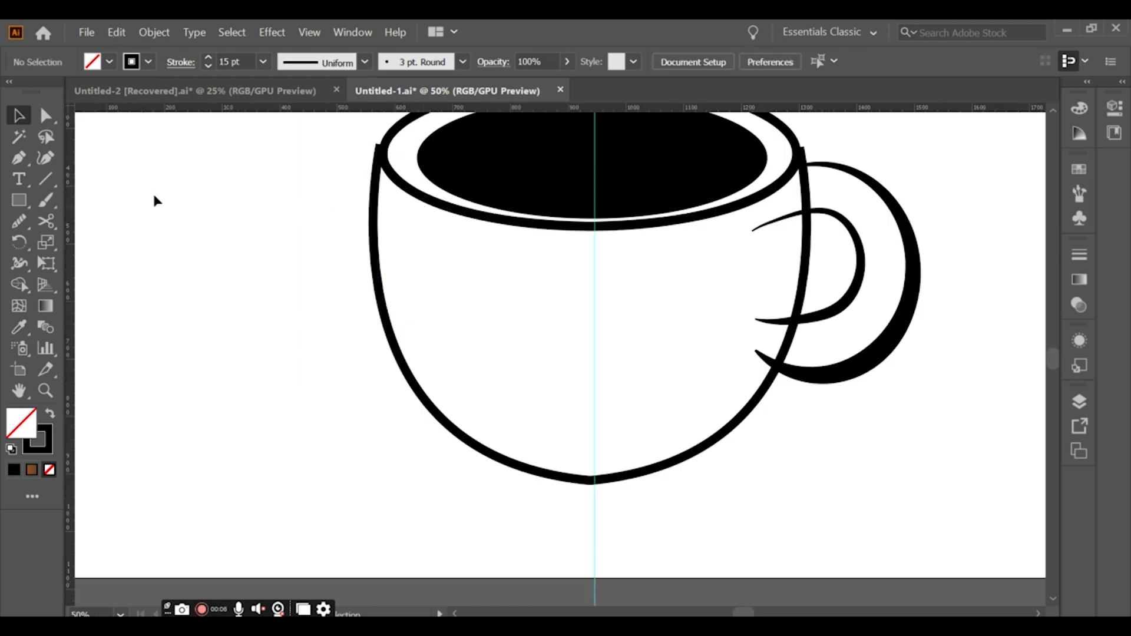
drag(236, 206, 234, 248)
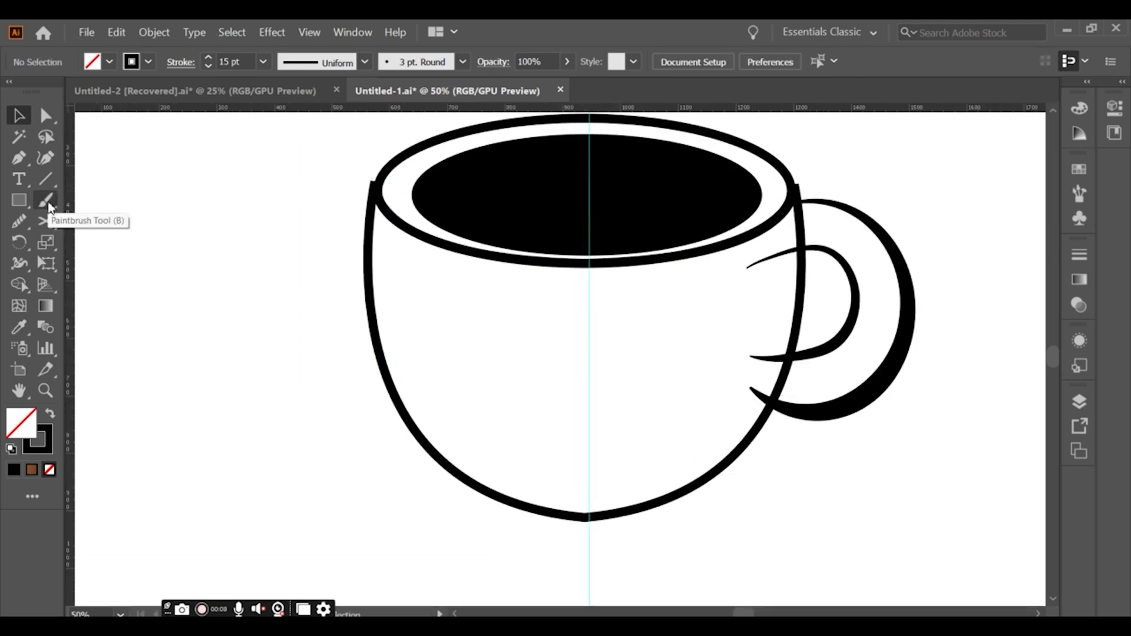
Step: Cut the cup body outline at its top-left and top-right corners with the Scissors tool
click(51, 226)
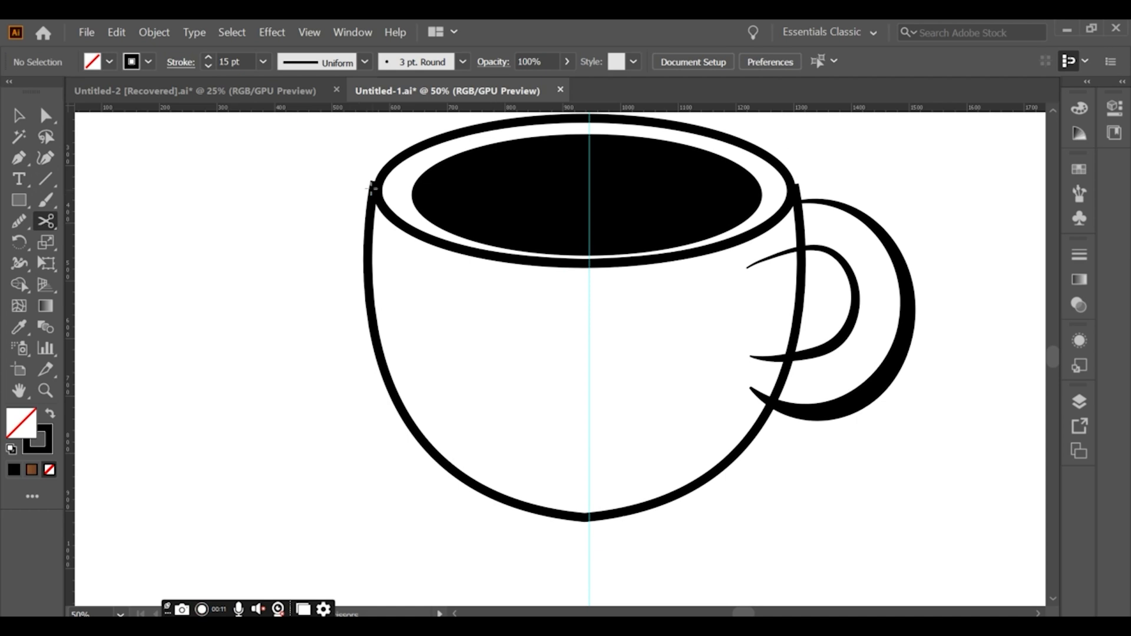
click(374, 181)
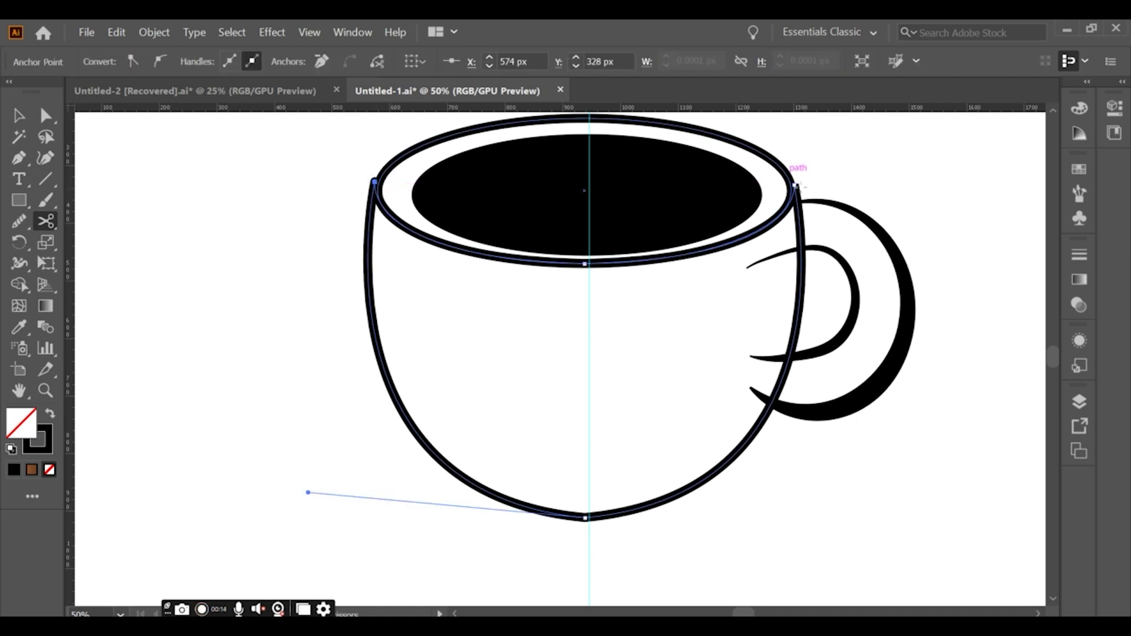
click(794, 184)
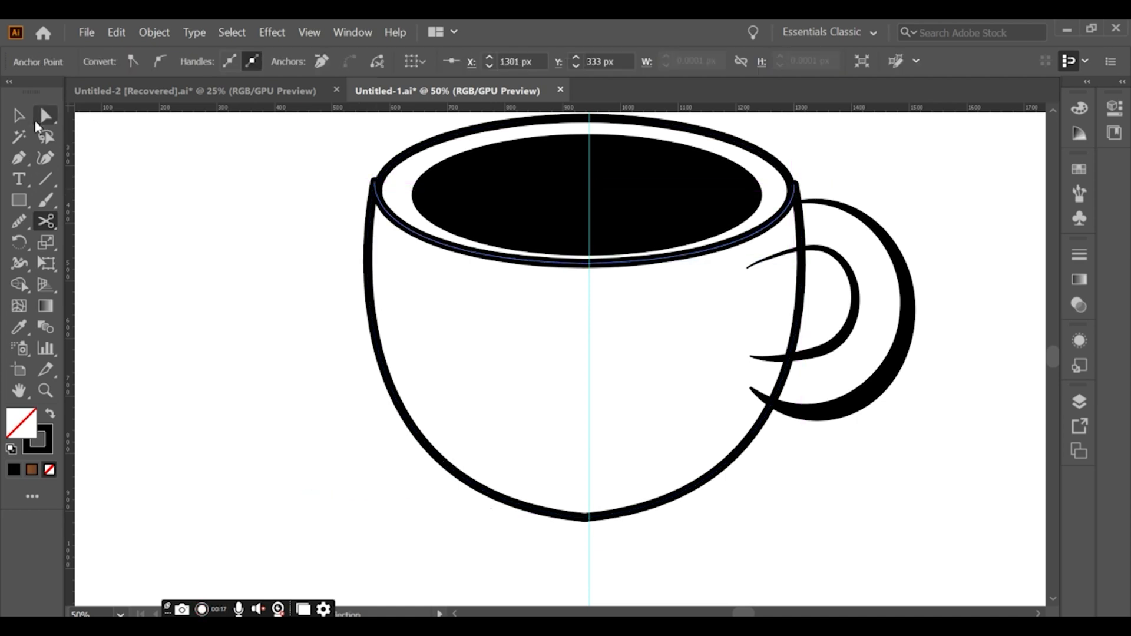
click(19, 116)
click(302, 236)
Step: Adjust the cup body's upper-left and upper-right anchors so they meet the rim's ends
key(a)
click(375, 184)
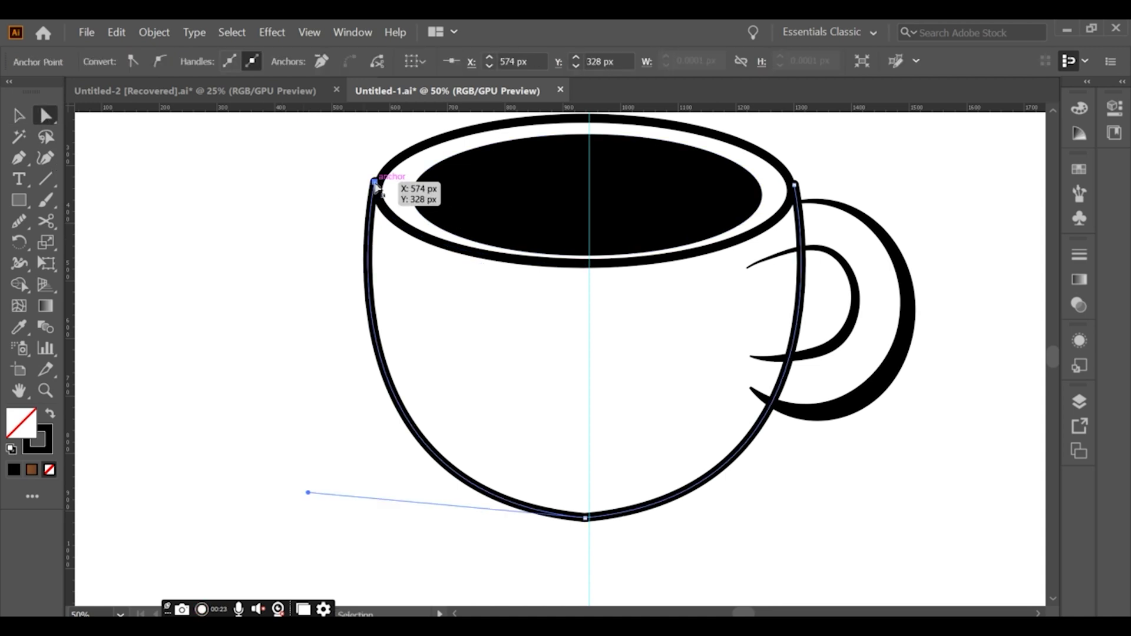
click(494, 289)
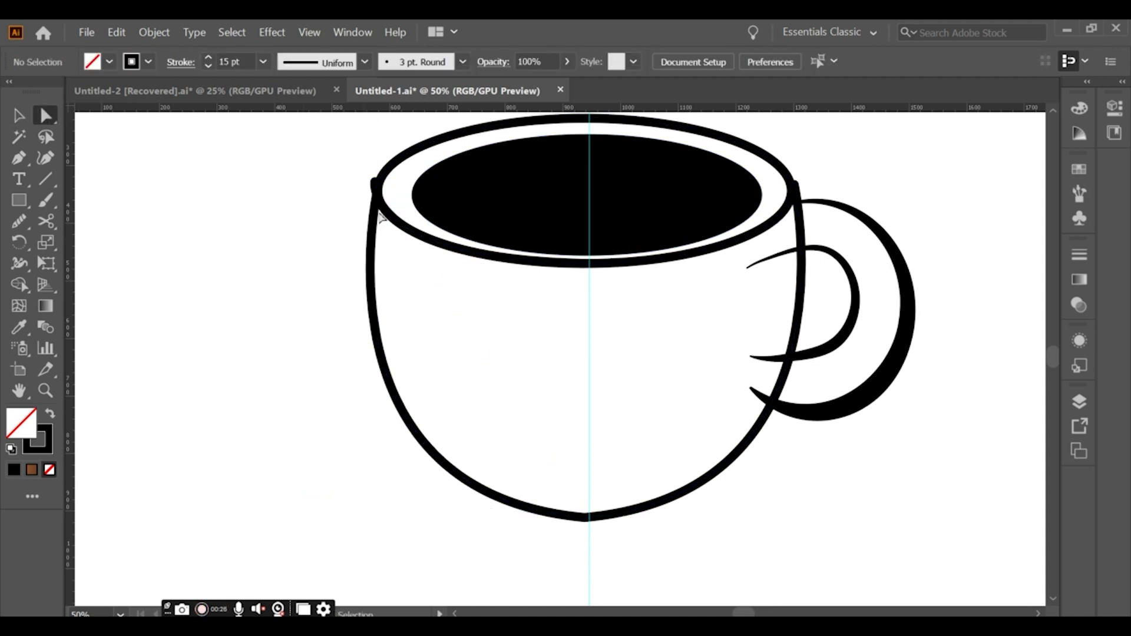
drag(378, 182, 377, 190)
click(376, 186)
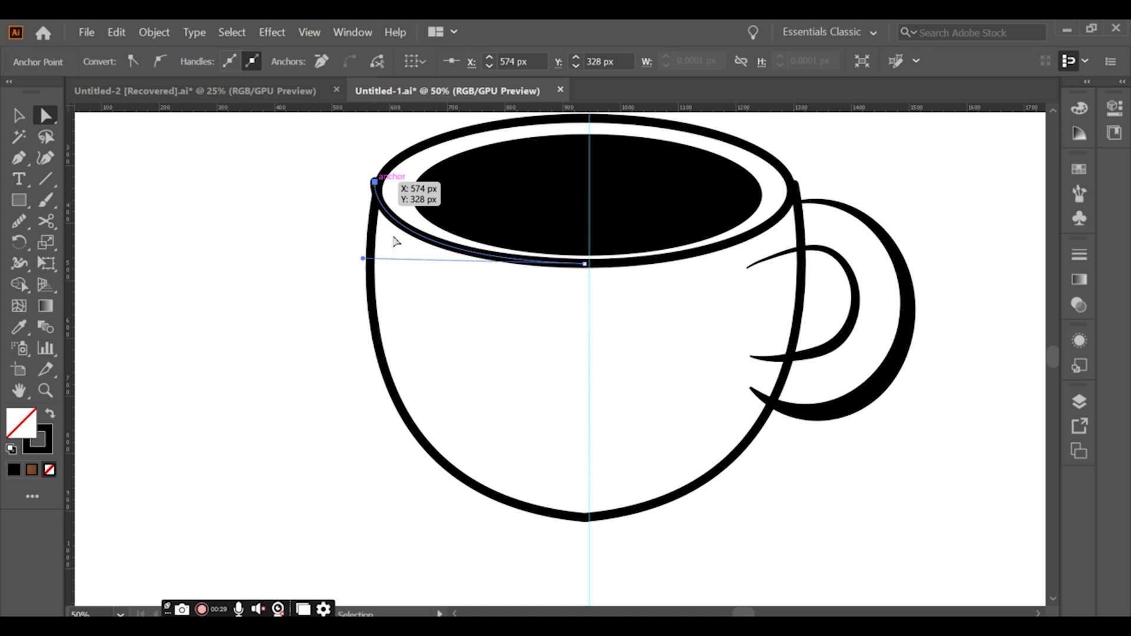
click(607, 282)
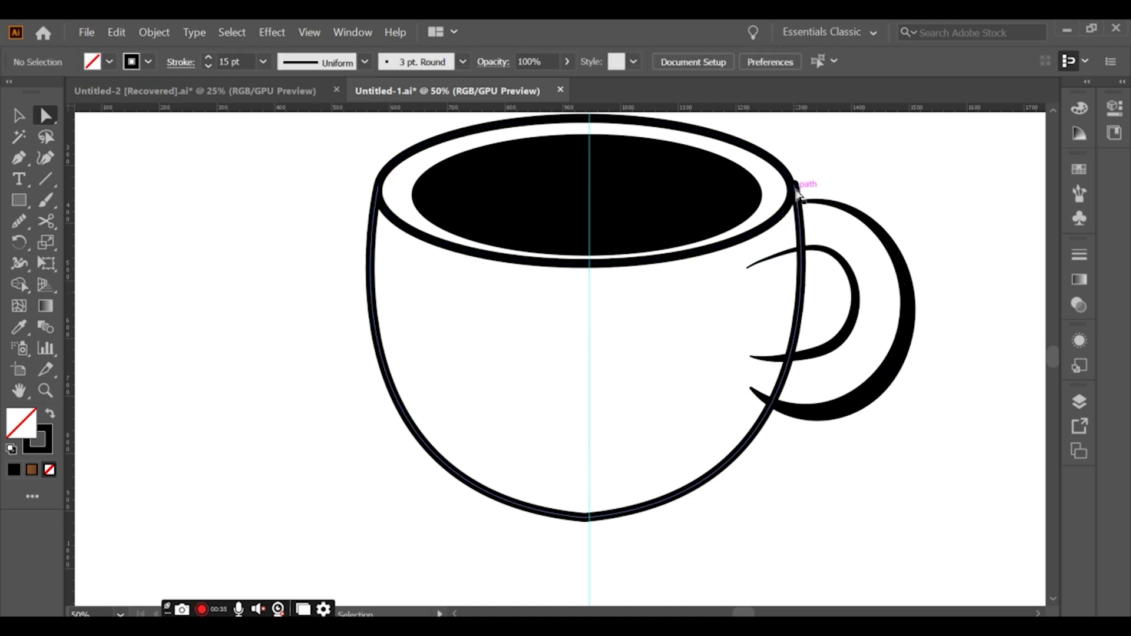
drag(797, 190, 803, 196)
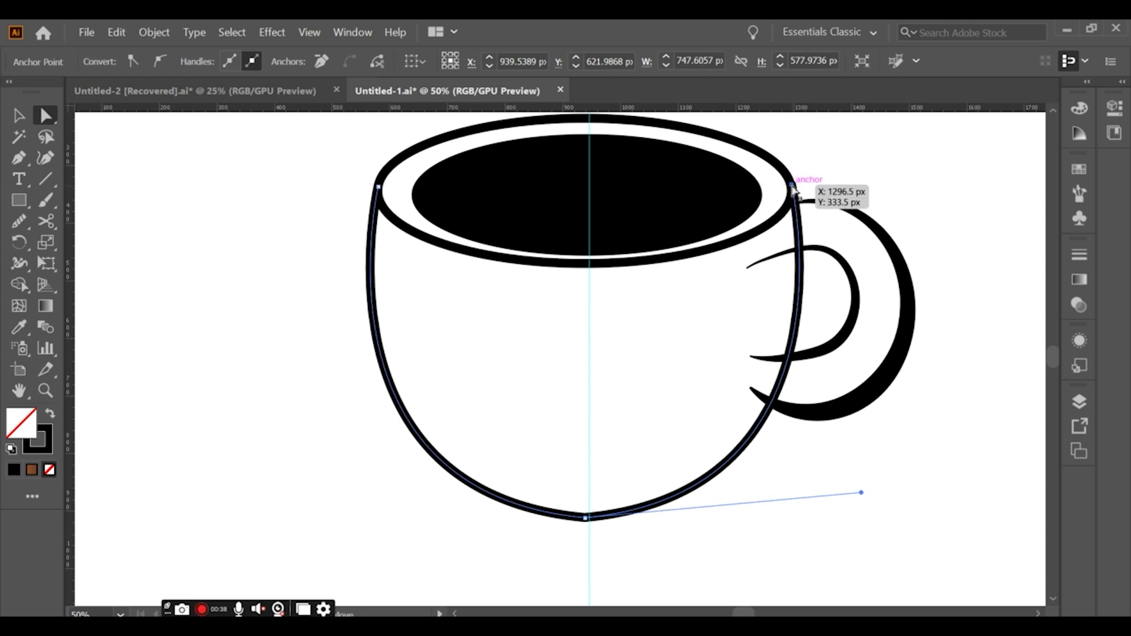
drag(379, 186, 380, 185)
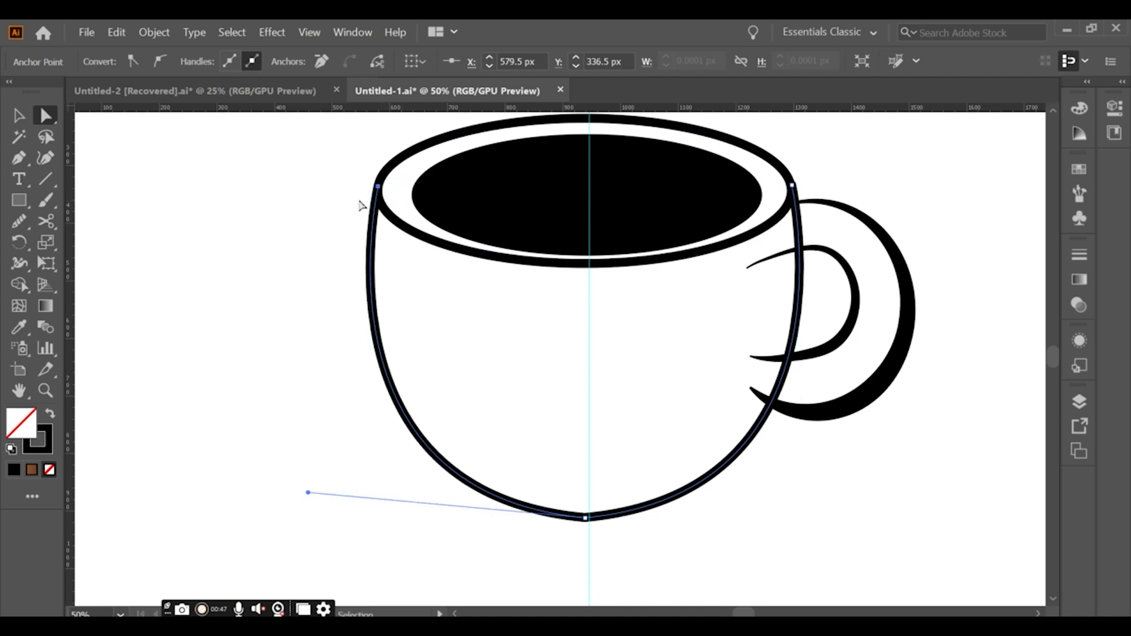
click(808, 218)
drag(793, 187, 790, 182)
click(833, 177)
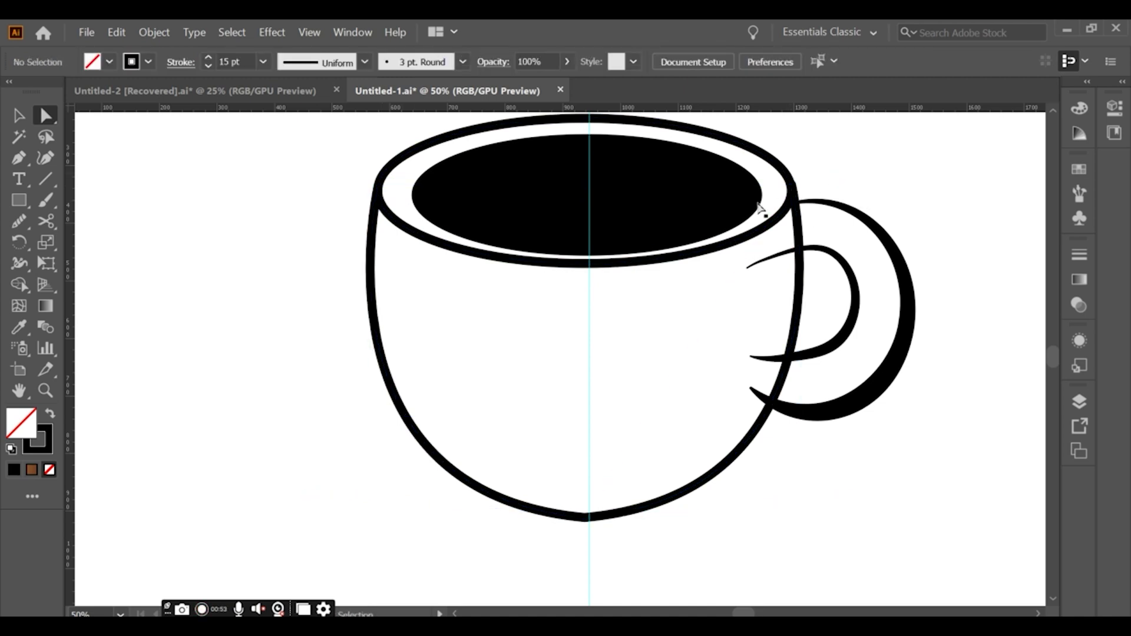
alt+scroll(634, 289, down, 1)
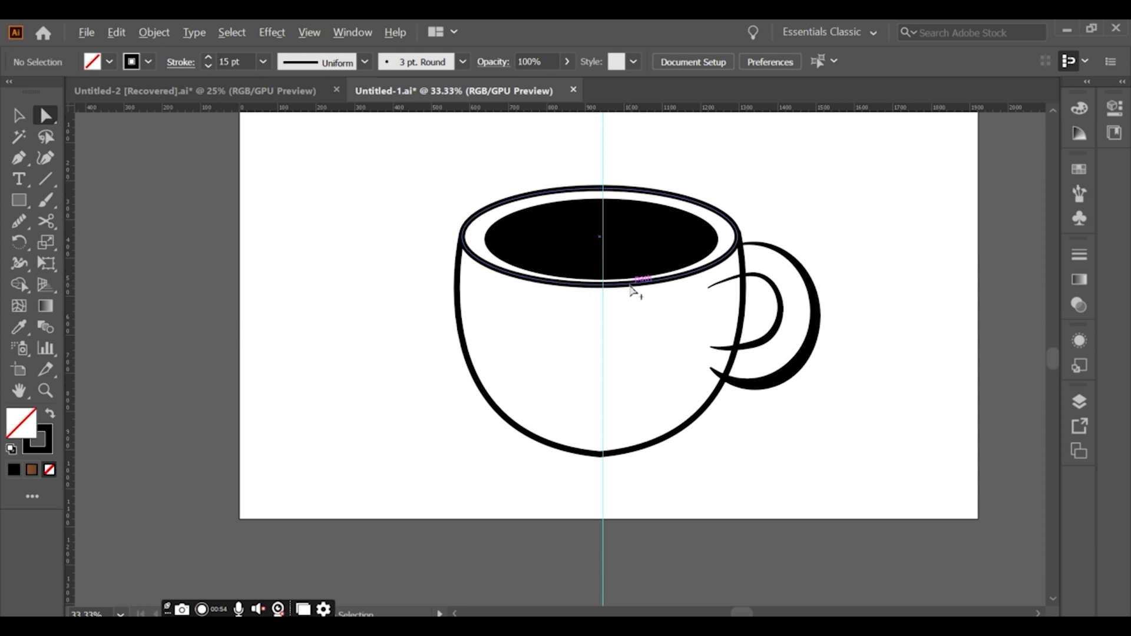
Step: Cut the rim ellipse at its left and right cup intersections and delete the front lower arc
click(51, 223)
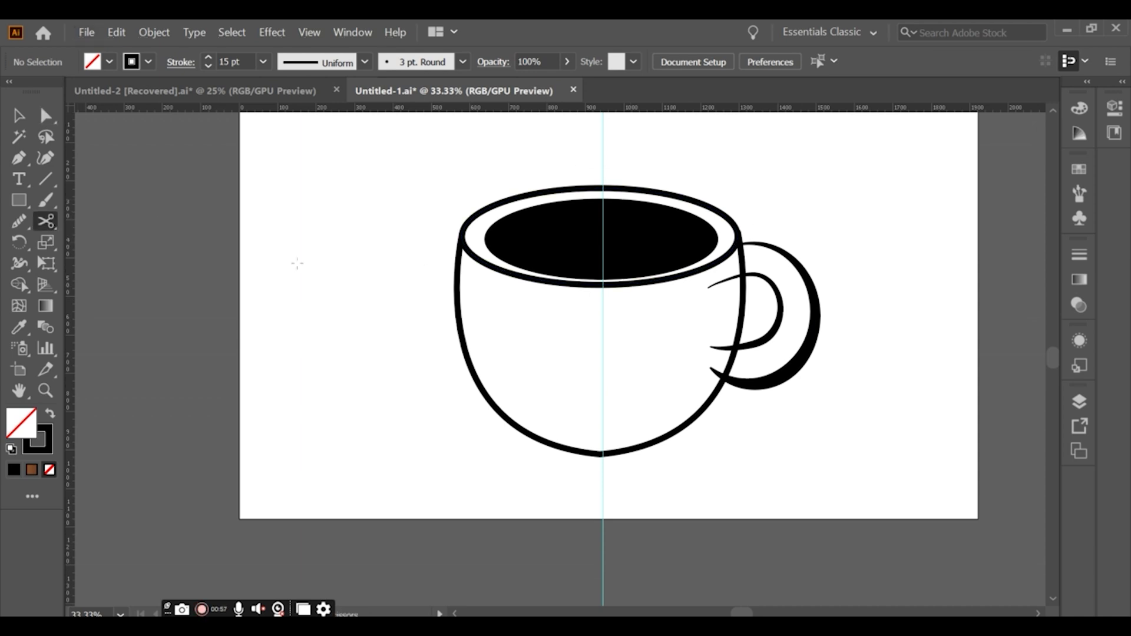
click(498, 269)
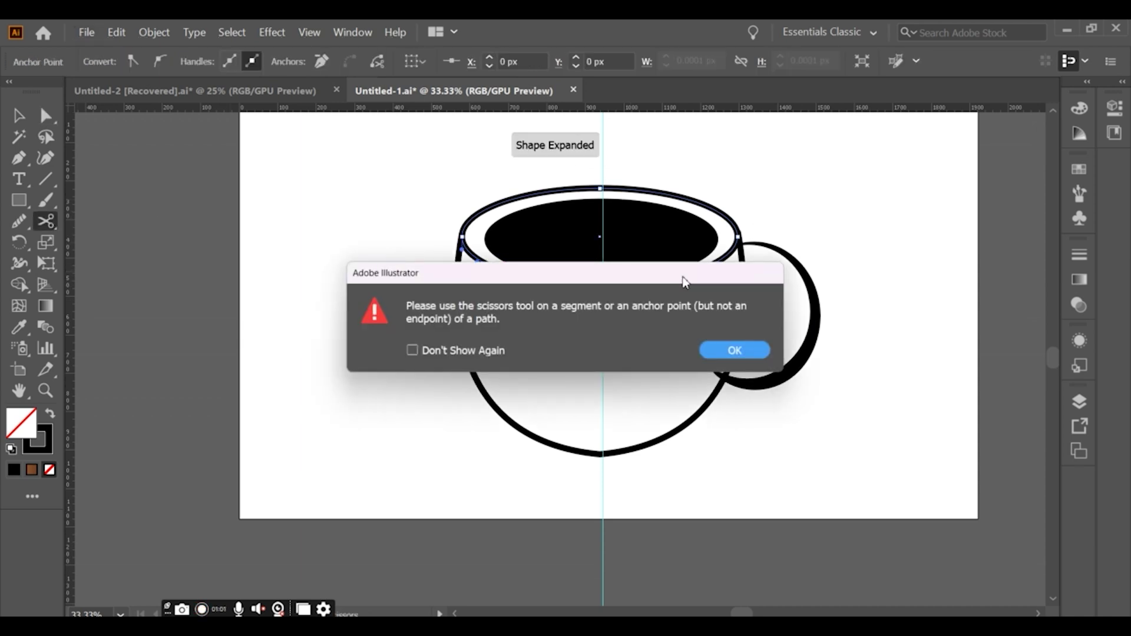
click(735, 351)
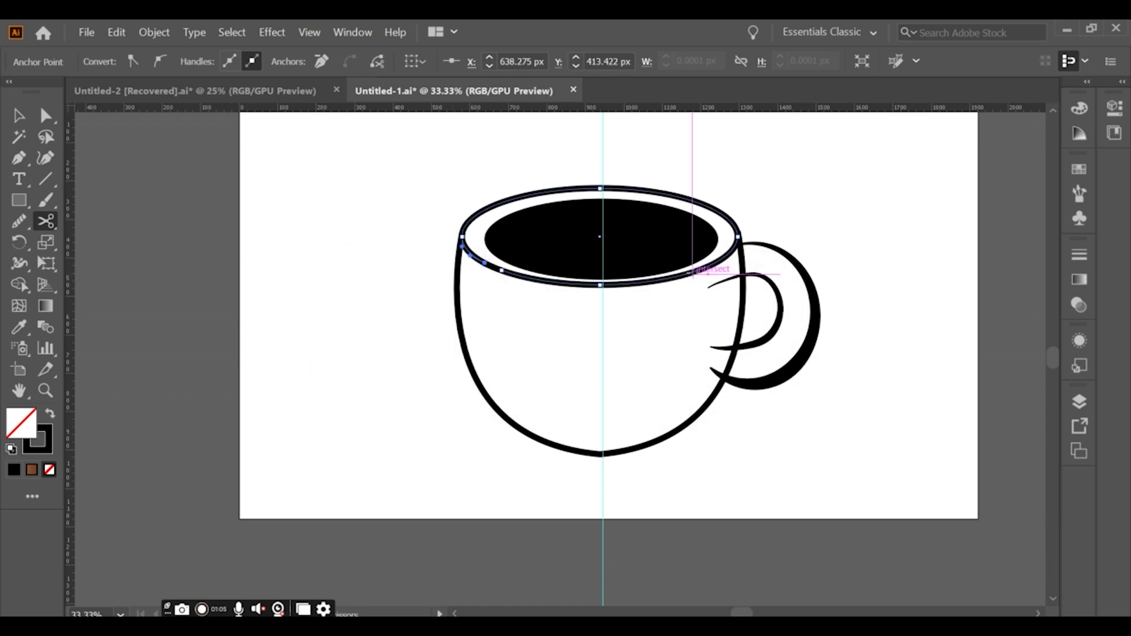
click(497, 267)
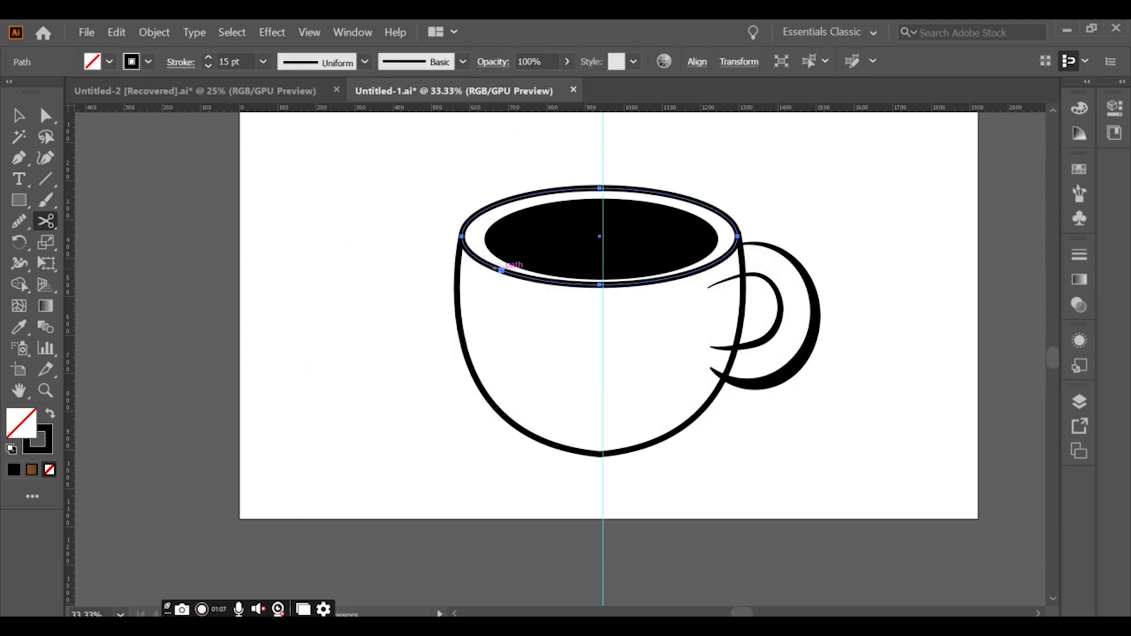
click(498, 269)
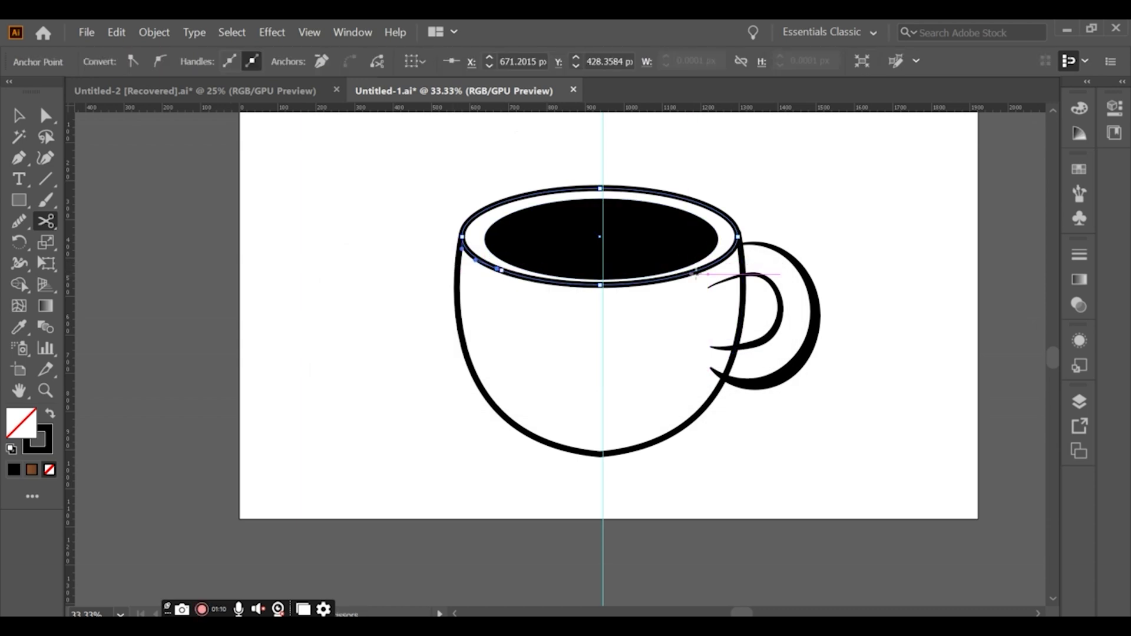
click(701, 269)
key(v)
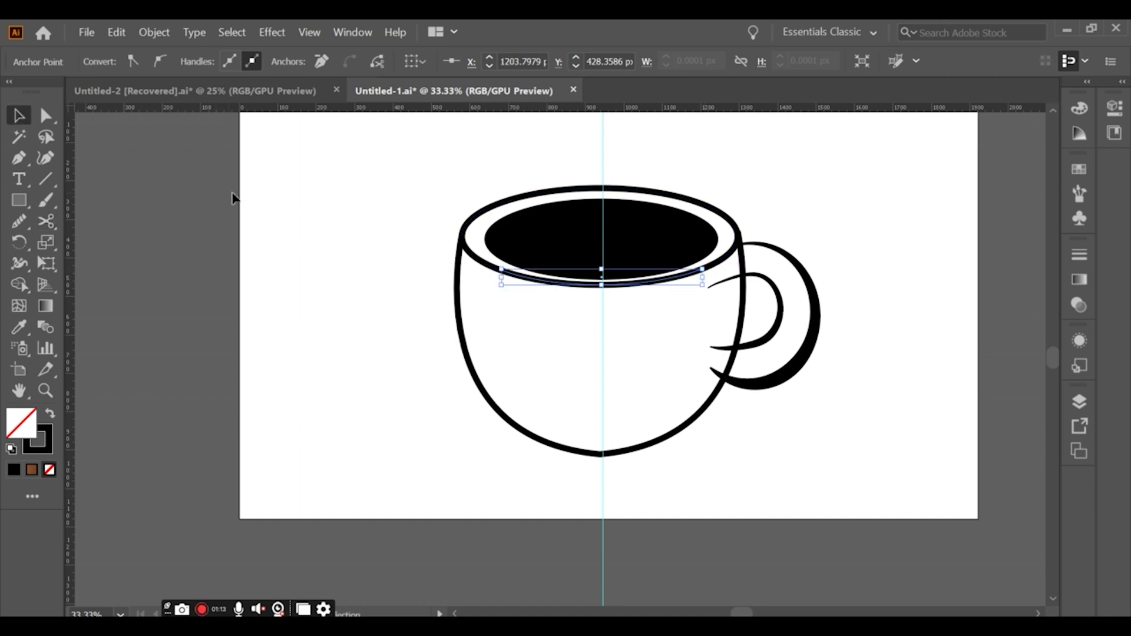
key(Delete)
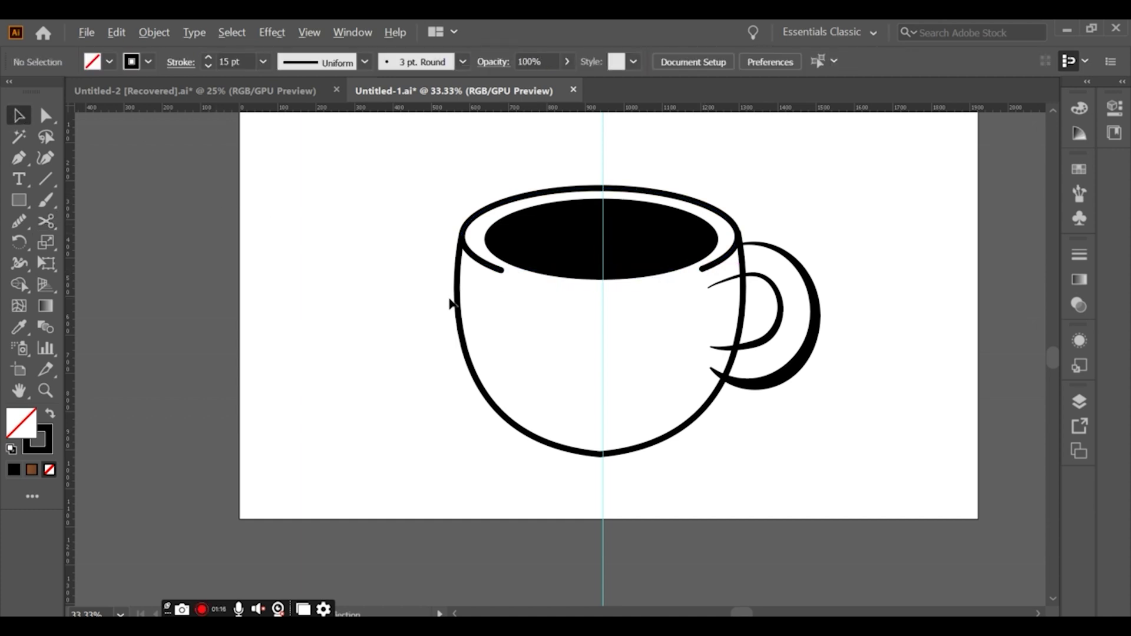
Step: Erase the inner handle stroke and trim the handle's inner curve into a clean crescent
alt+scroll(452, 304, down, 2)
alt+scroll(451, 304, up, 1)
alt+scroll(452, 305, up, 1)
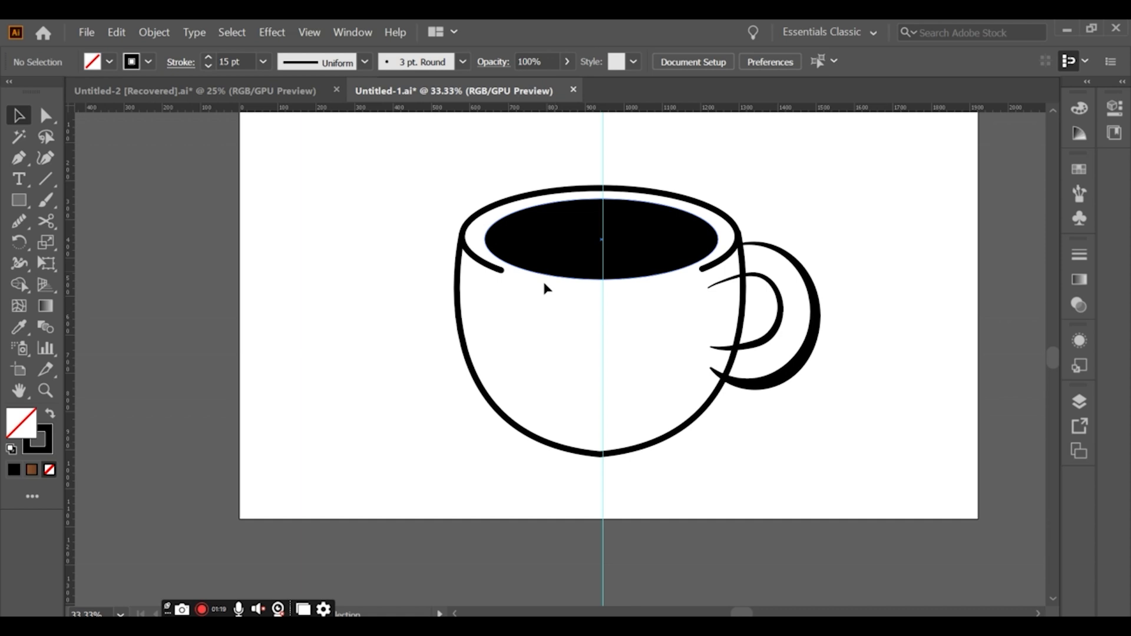
alt+scroll(773, 274, up, 1)
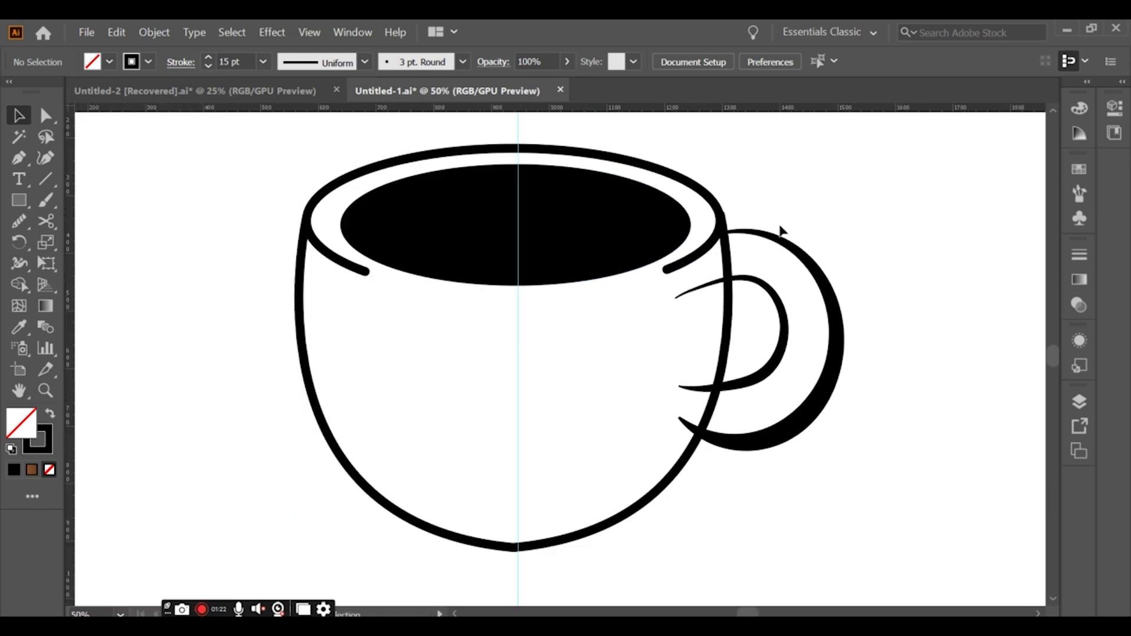
key(ctrl+a)
double_click(19, 284)
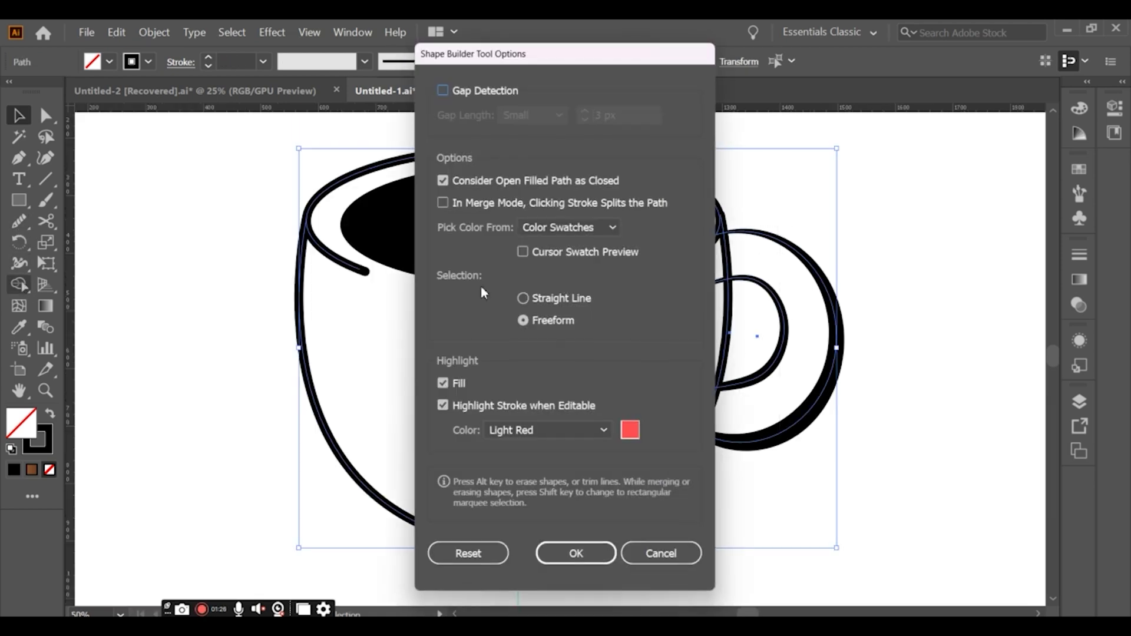
click(660, 554)
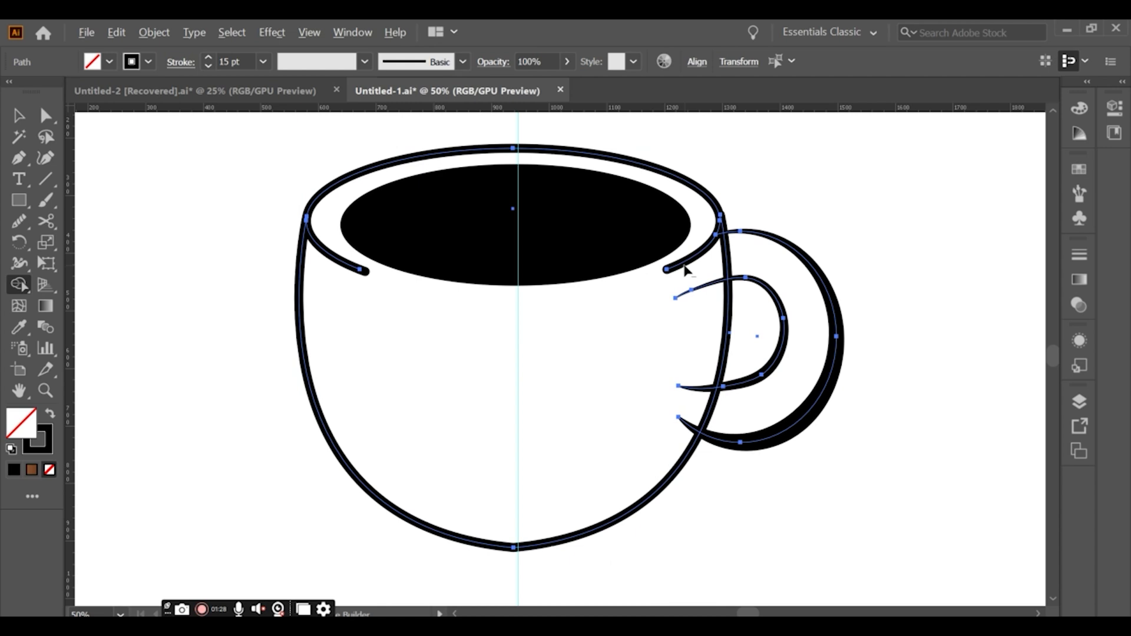
key(ctrl+z)
alt+click(683, 297)
click(697, 392)
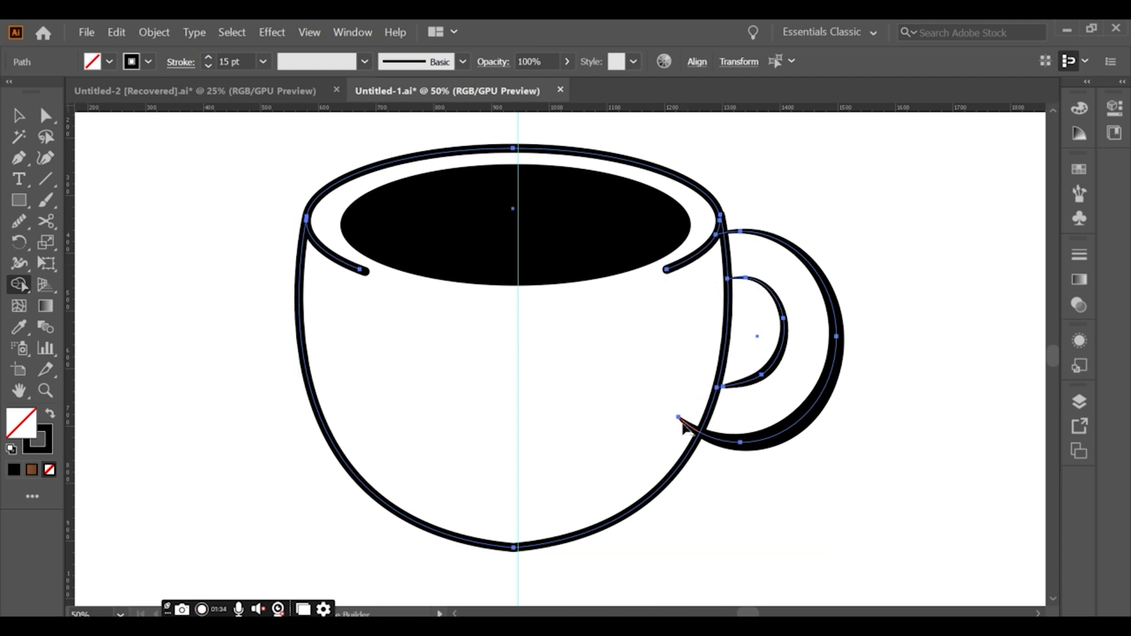
click(685, 427)
click(19, 115)
click(180, 229)
Step: Raise the stroke weight of the cup body, rim and ellipse to 24 pt
scroll(206, 249, down, 1)
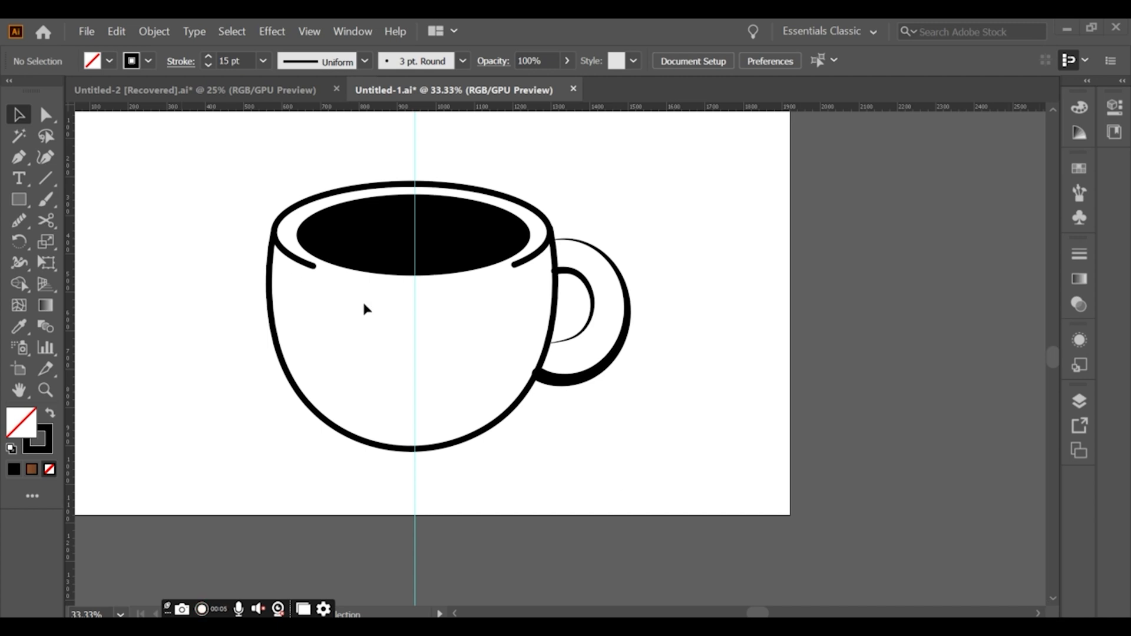
drag(312, 295, 243, 198)
click(207, 57)
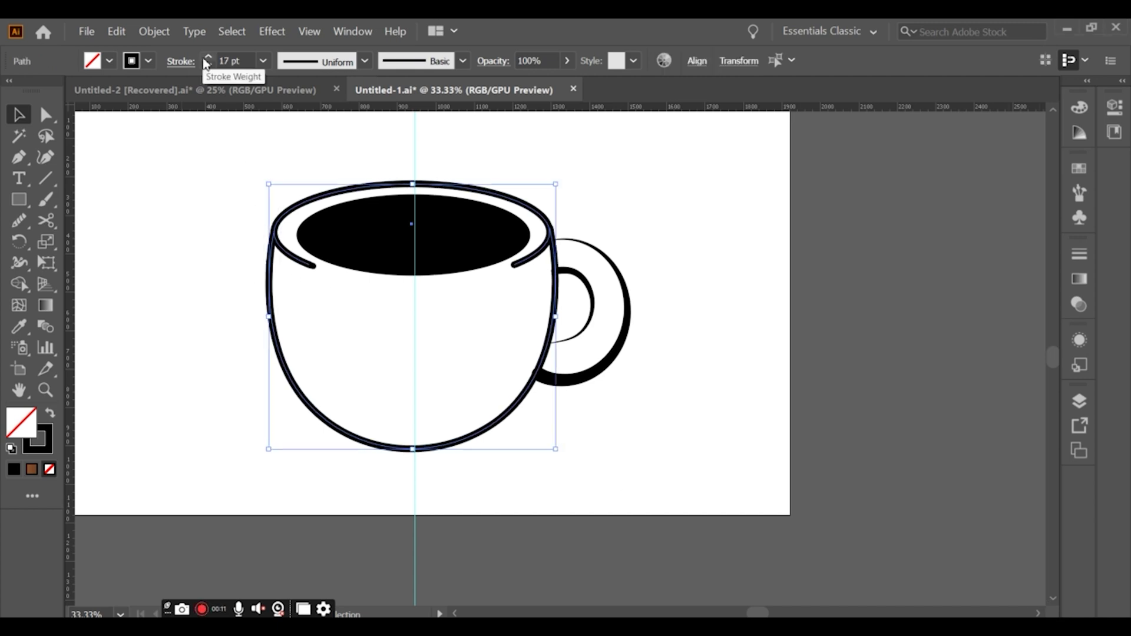
click(208, 57)
click(306, 277)
click(376, 309)
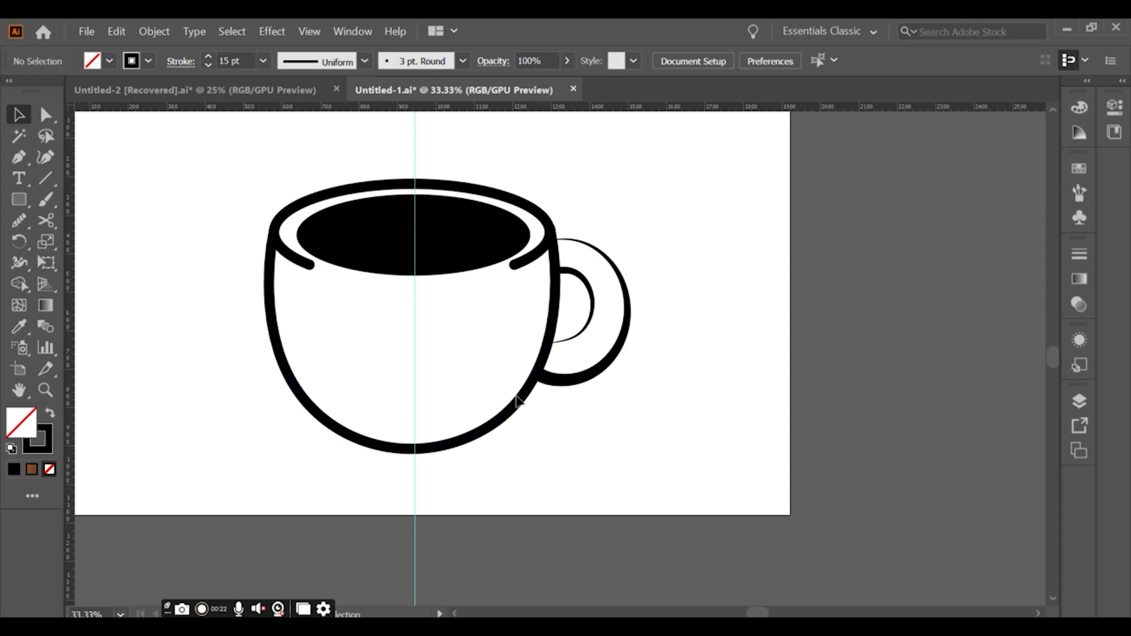
scroll(238, 331, down, 1)
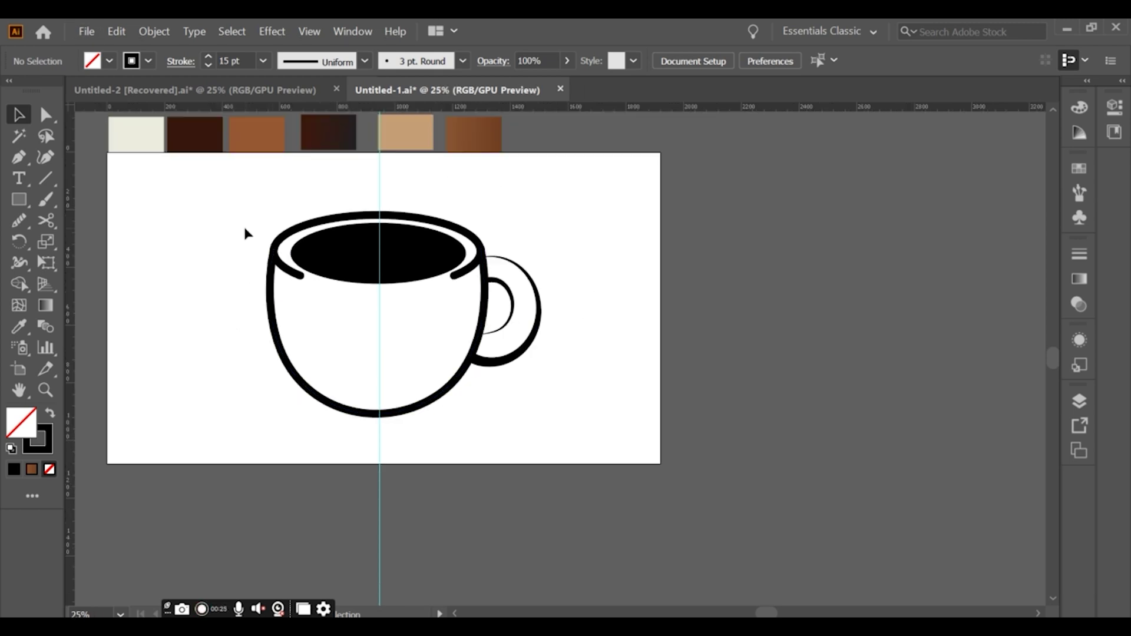
Step: Select all the cup artwork and move it up about 76 px
click(548, 268)
click(391, 197)
drag(262, 201, 496, 394)
drag(393, 286, 395, 241)
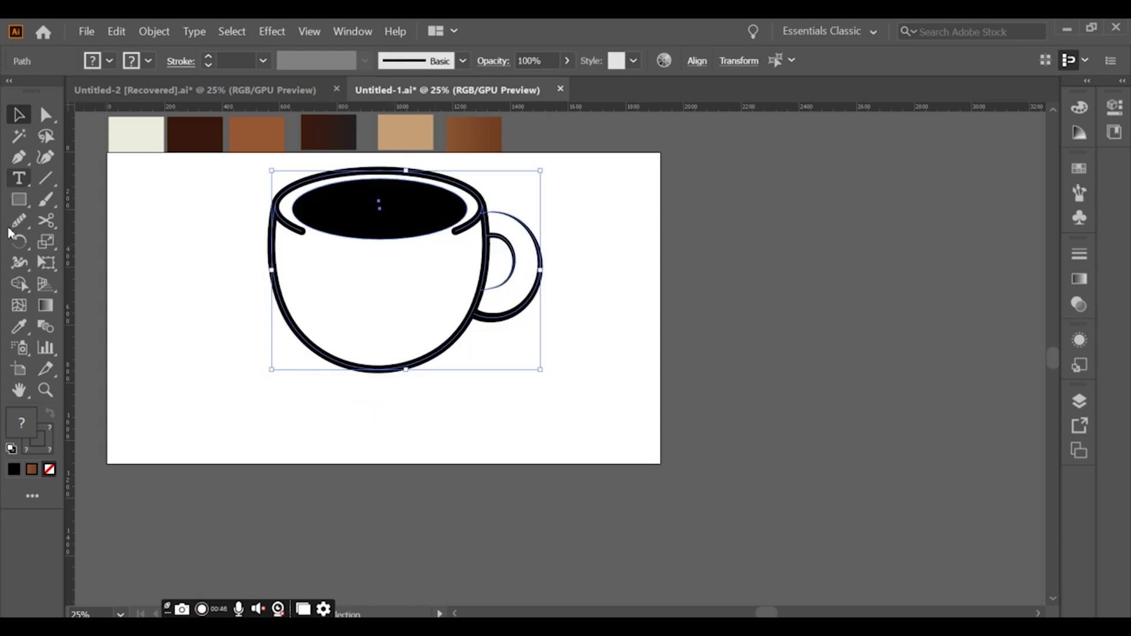
Step: Draw a wide saucer ellipse below the cup, narrow it and centre it under the cup
drag(17, 207, 112, 242)
drag(211, 307, 522, 385)
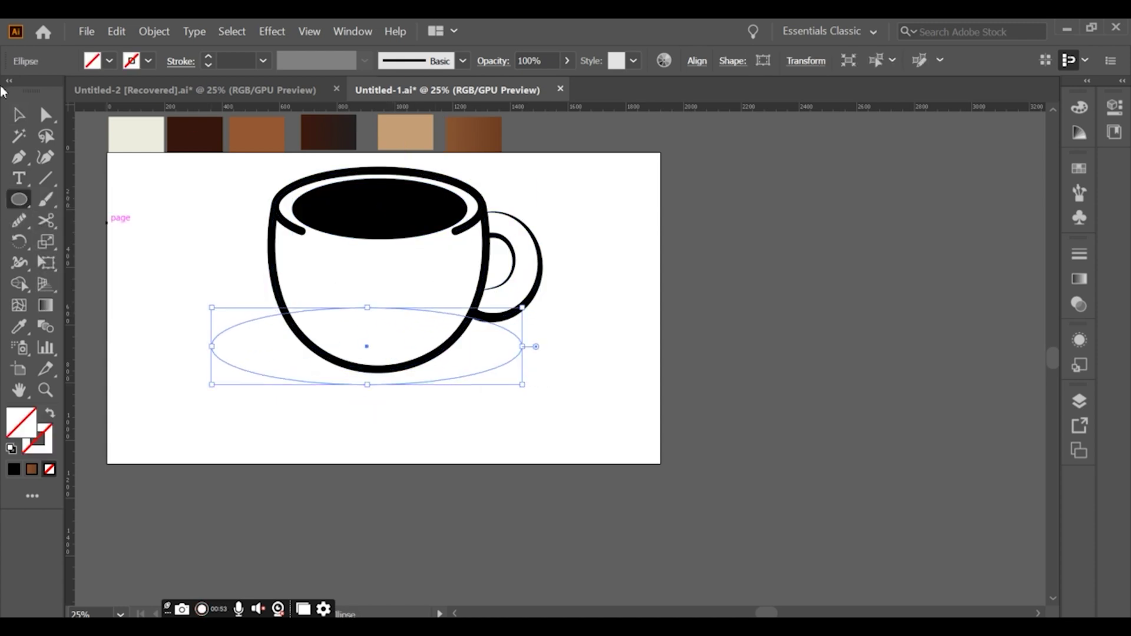
key(v)
drag(366, 351, 379, 363)
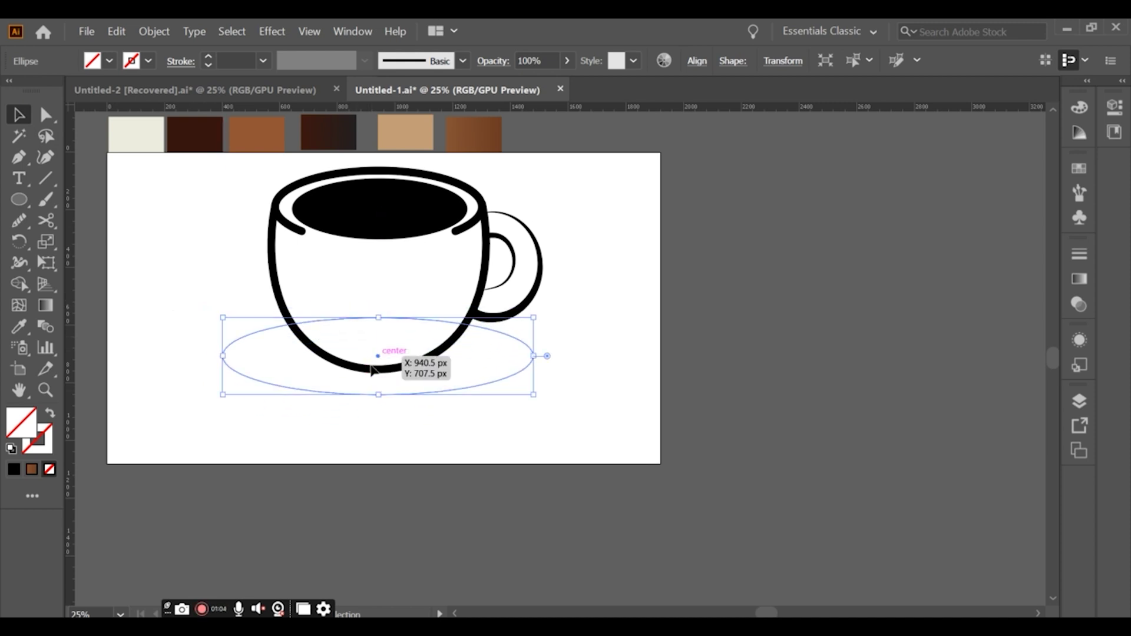
drag(222, 353, 242, 355)
drag(543, 356, 491, 360)
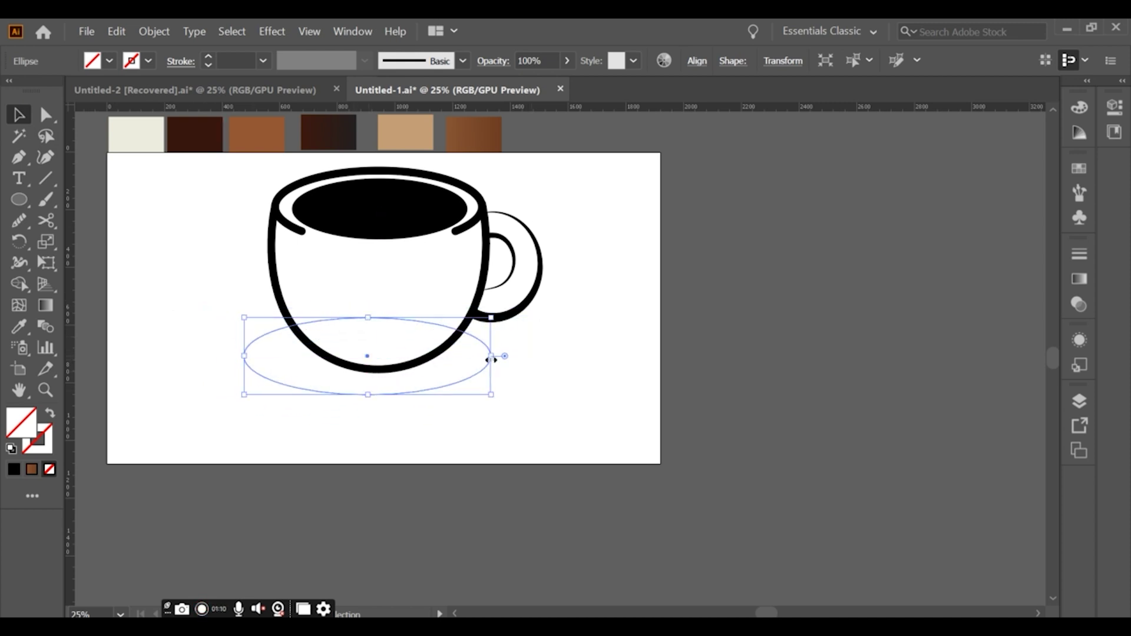
mouse_move(373, 370)
mouse_down()
mouse_move(383, 367)
mouse_move(378, 420)
mouse_up()
Step: Eyedrop the cup's thick black stroke onto the saucer ellipse
click(19, 326)
click(283, 281)
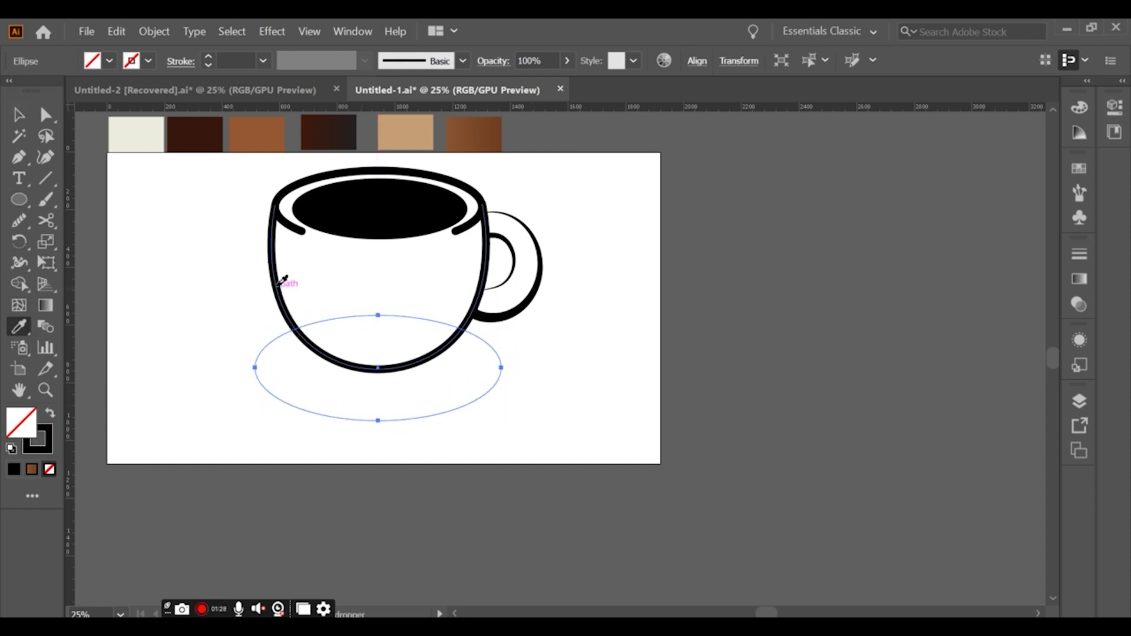
key(v)
click(358, 460)
click(45, 221)
scroll(236, 312, up, 2)
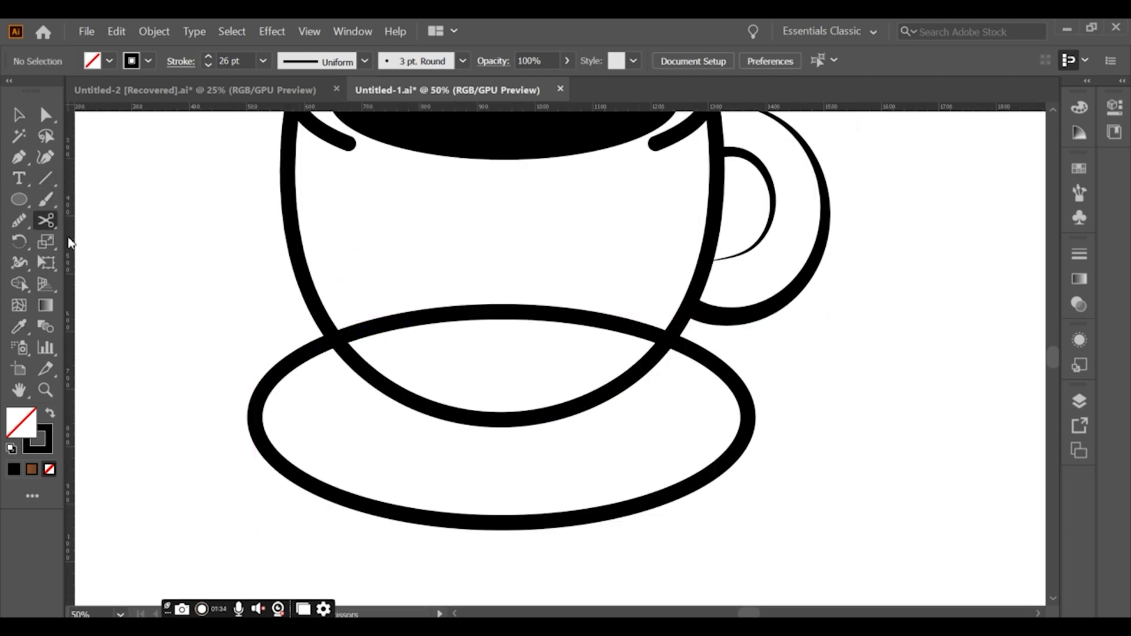
Step: Cut the saucer at both cup intersections and delete its upper arc inside the cup
click(330, 341)
click(672, 340)
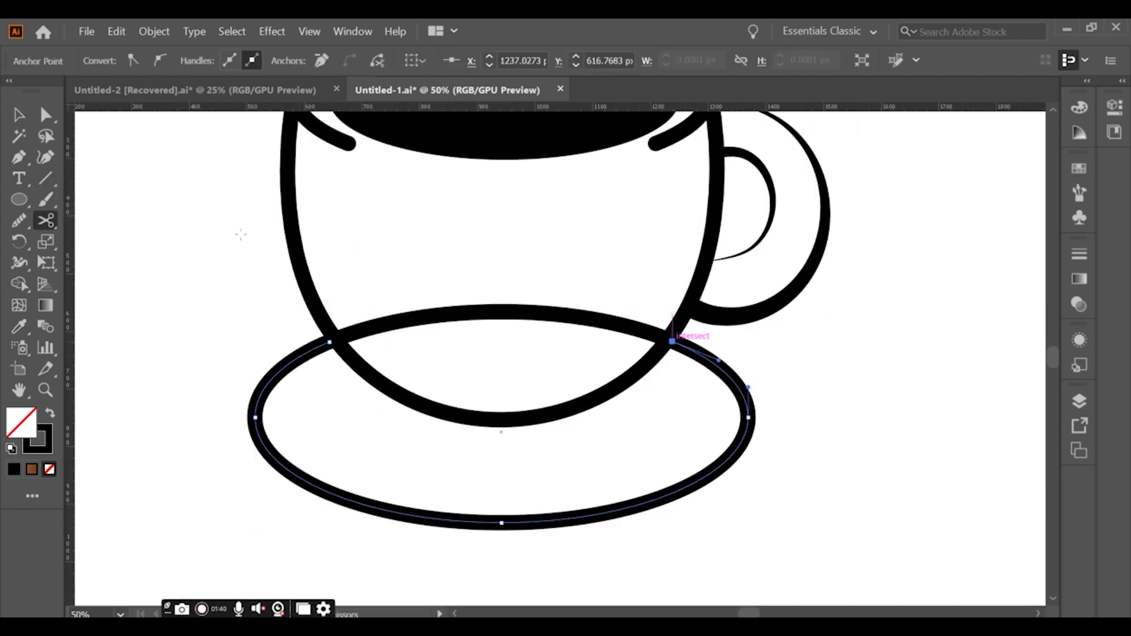
key(v)
click(494, 306)
key(Delete)
scroll(518, 422, down, 2)
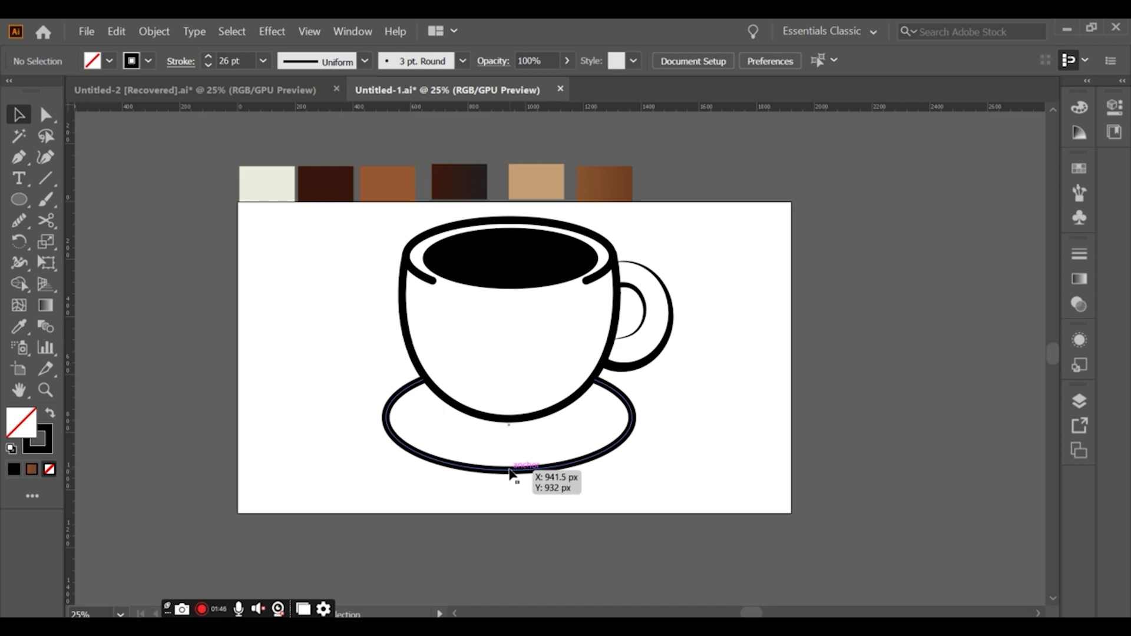
click(508, 472)
click(526, 500)
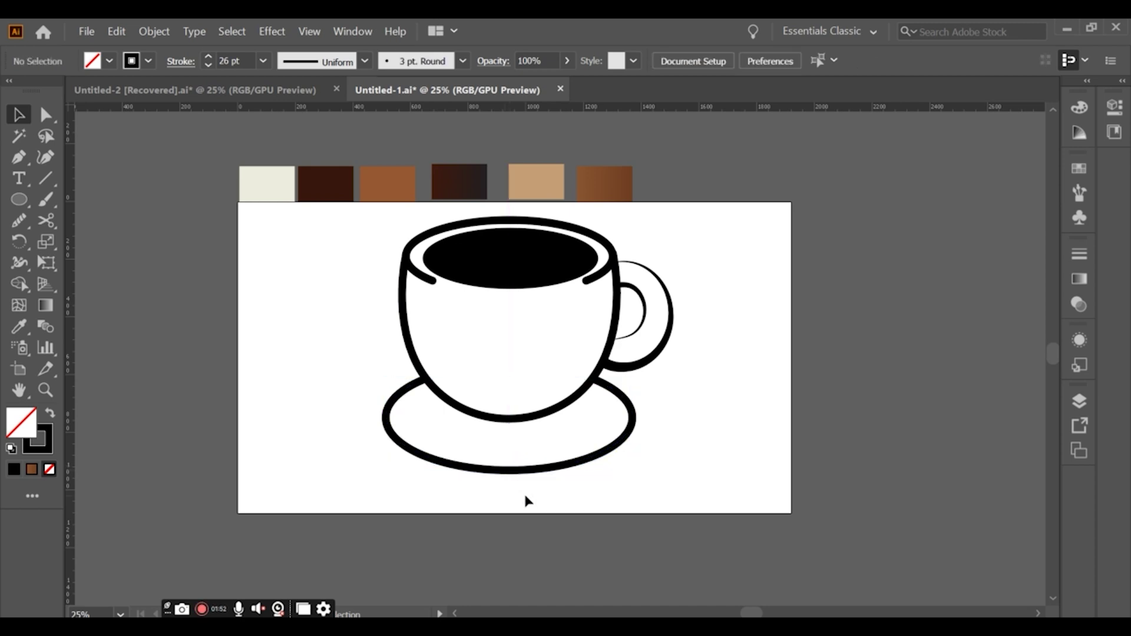
Step: Nudge the saucer up and left and widen it to the right
click(44, 262)
double_click(19, 135)
key(v)
click(394, 436)
key(e)
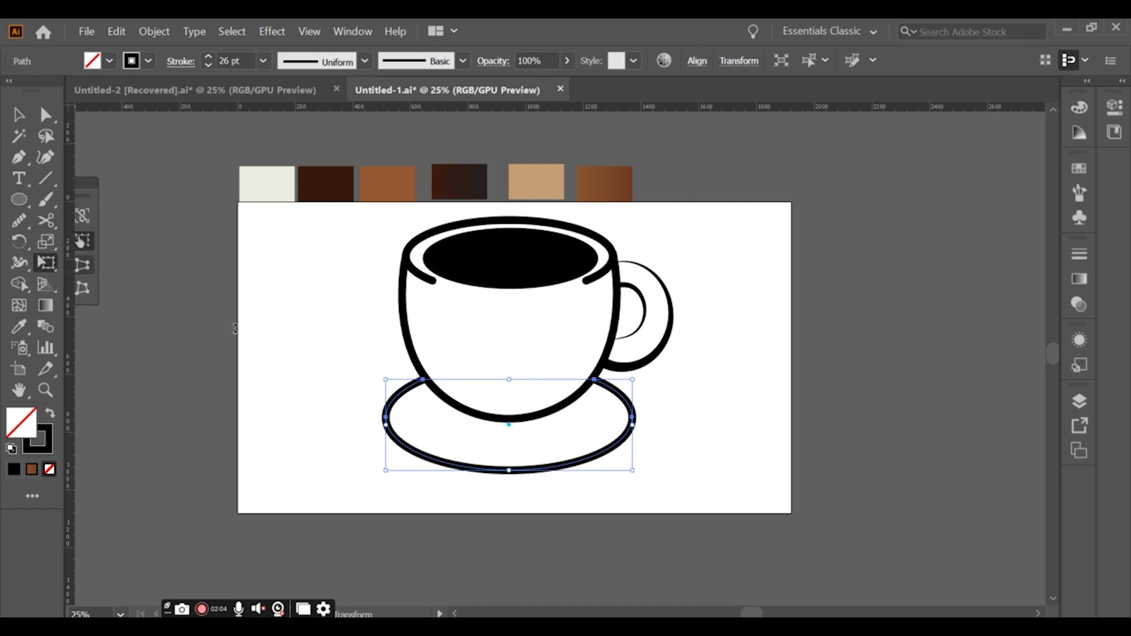
key(v)
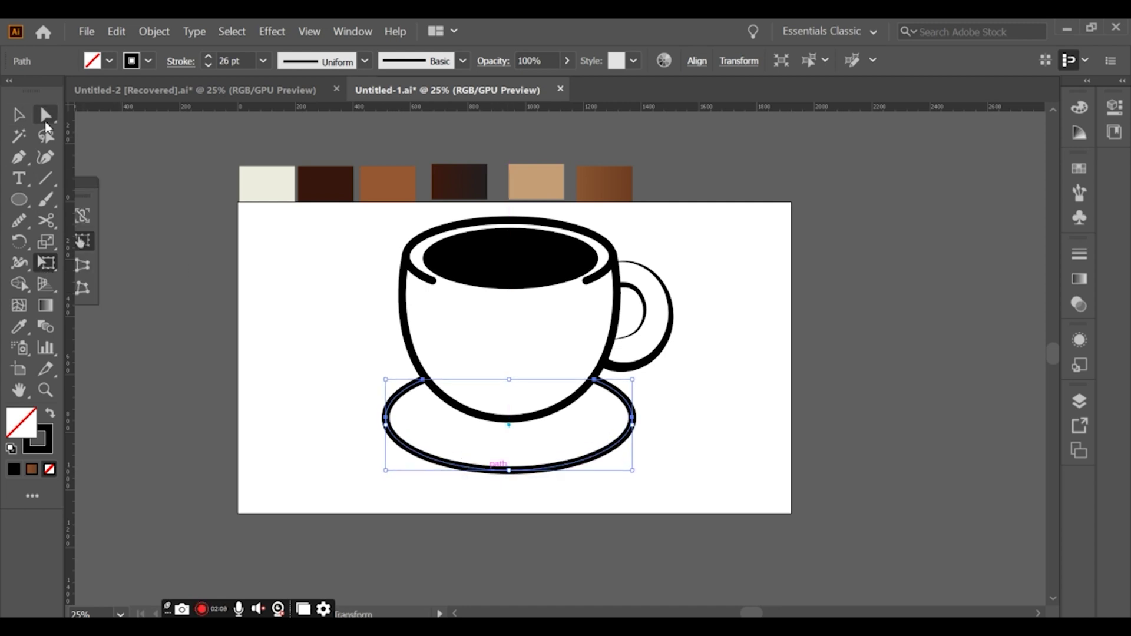
click(441, 450)
drag(441, 449, 436, 443)
drag(629, 420, 627, 420)
Step: Fine-tune the saucer's position, shifting it slightly down-right then back up
click(607, 409)
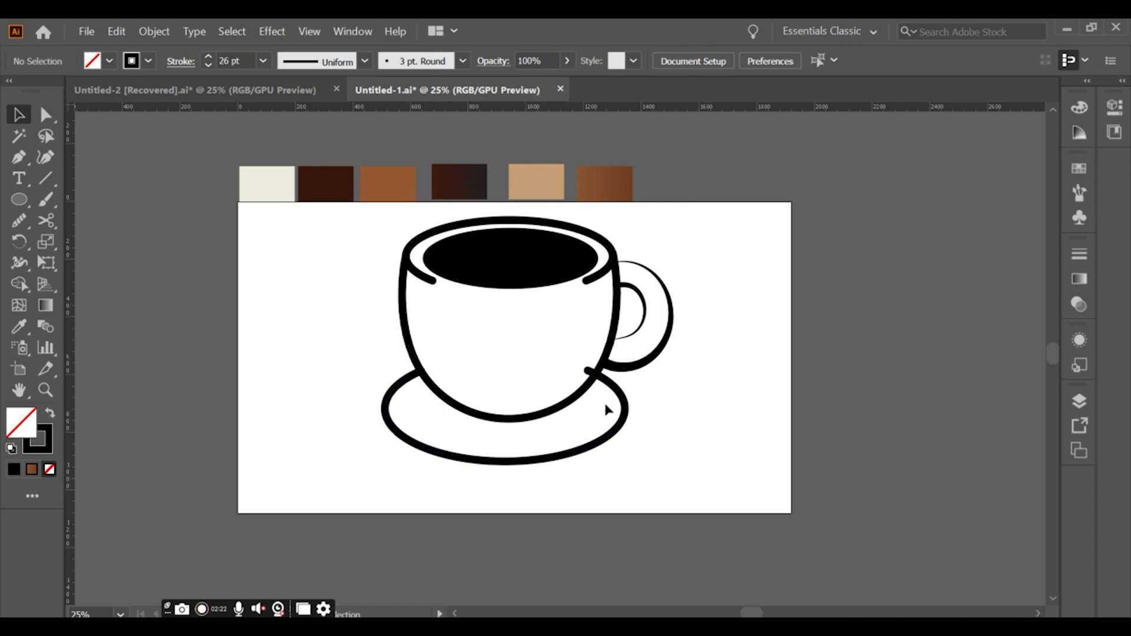
drag(573, 460, 581, 467)
click(630, 471)
scroll(630, 472, down, 1)
scroll(630, 472, up, 1)
drag(596, 463, 593, 460)
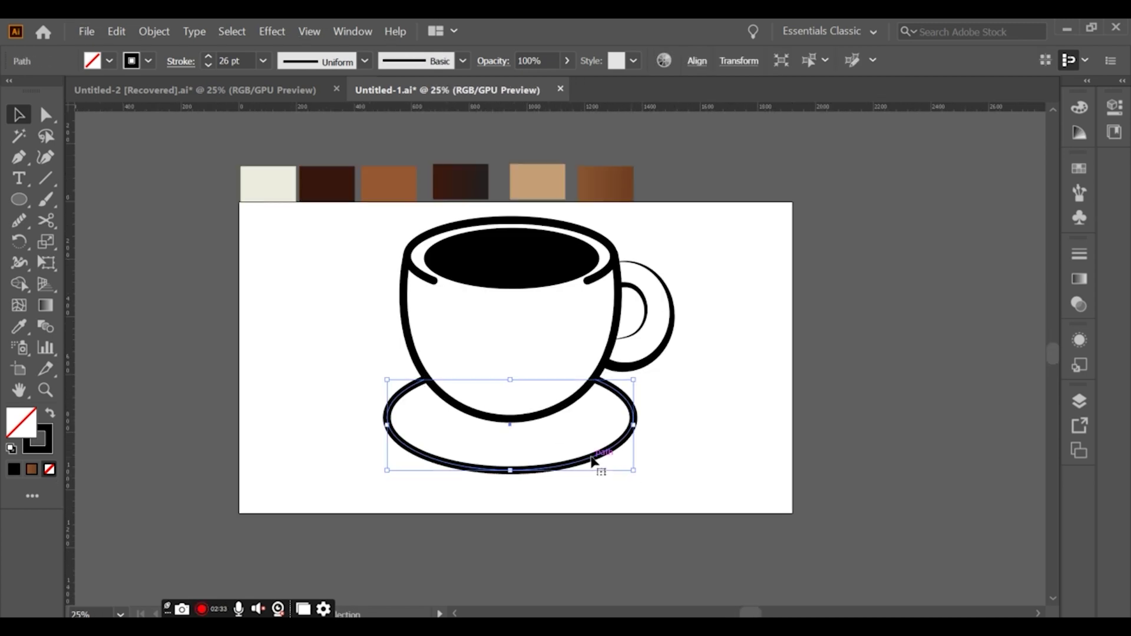
click(667, 422)
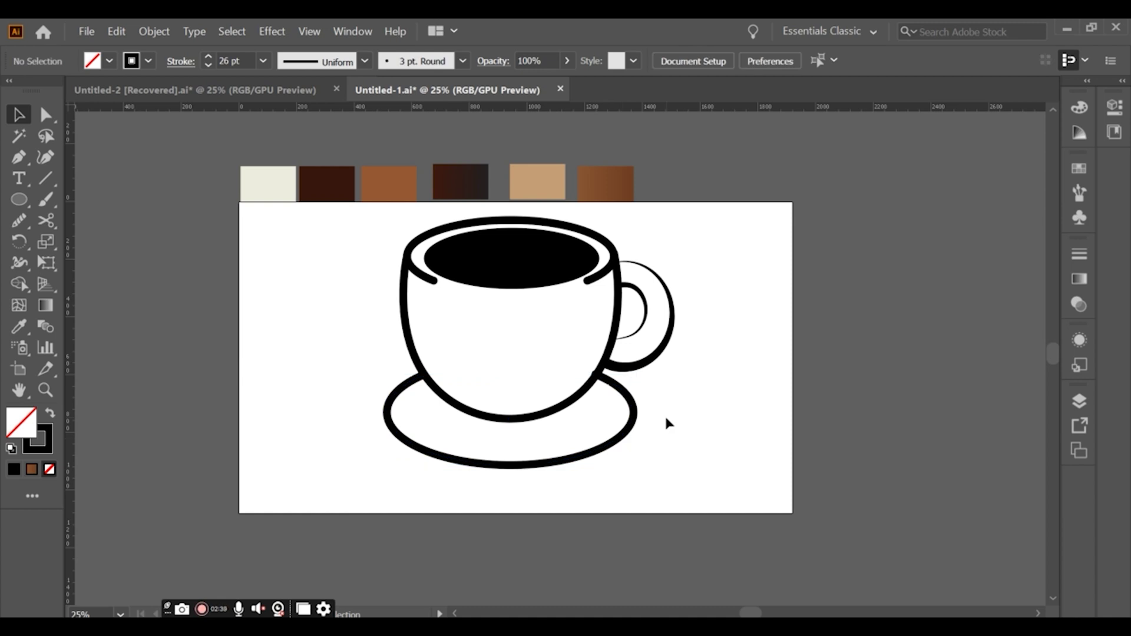
scroll(667, 422, up, 1)
click(45, 178)
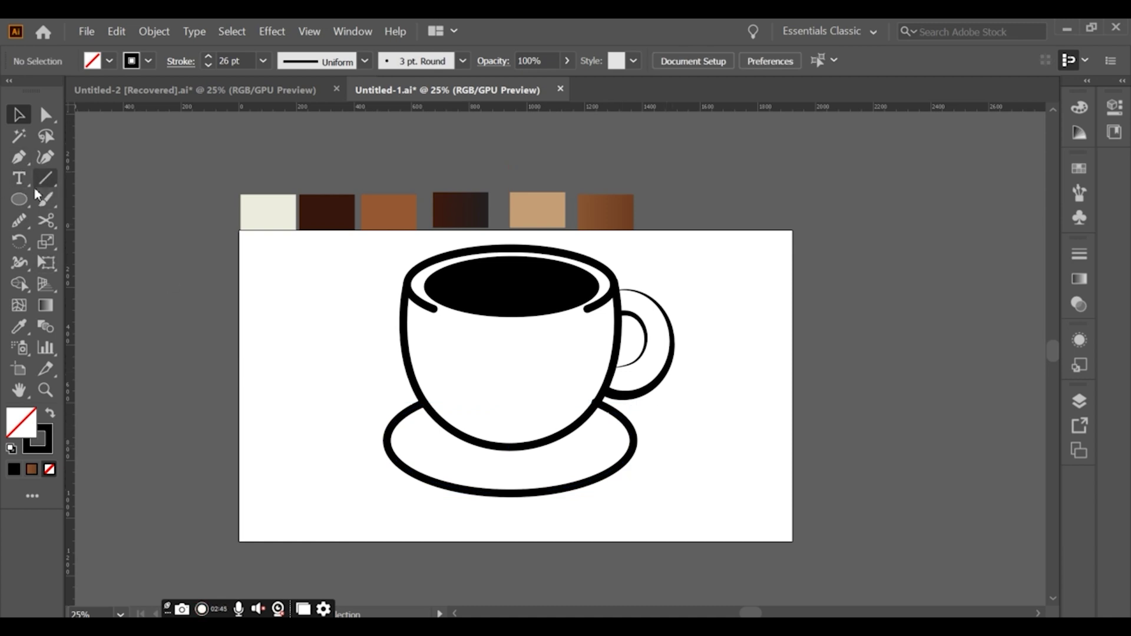
Step: Draw a horizontal line below the saucer
drag(433, 433, 626, 433)
double_click(19, 115)
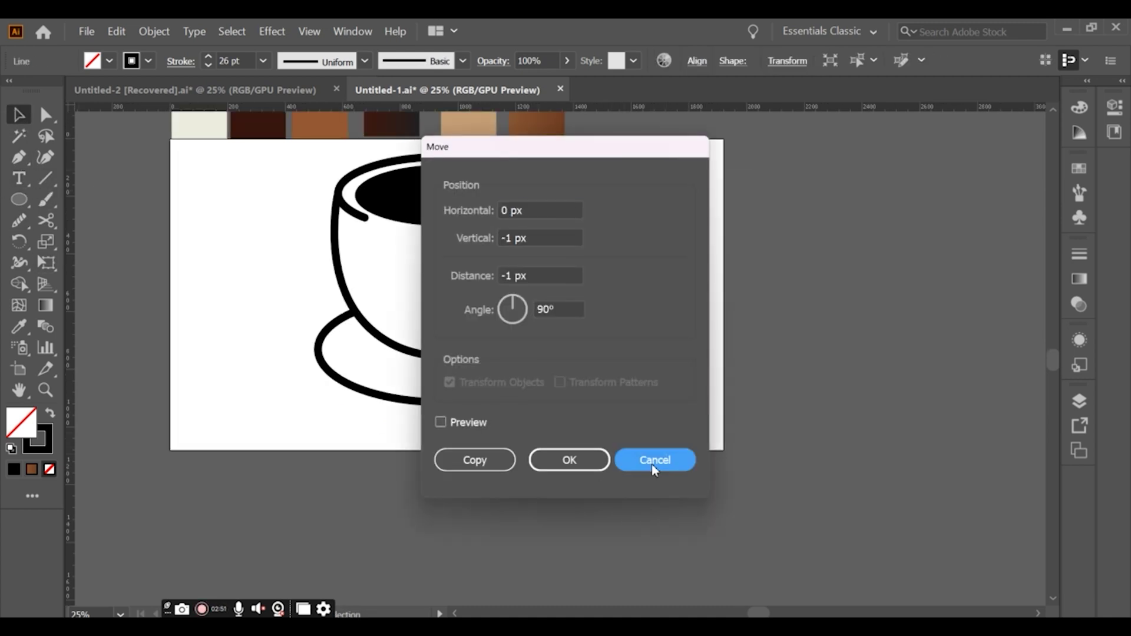
click(652, 462)
scroll(586, 445, up, 2)
Step: Apply a Zig Zag effect to the line: size 3%, Relative, Smooth points
click(280, 32)
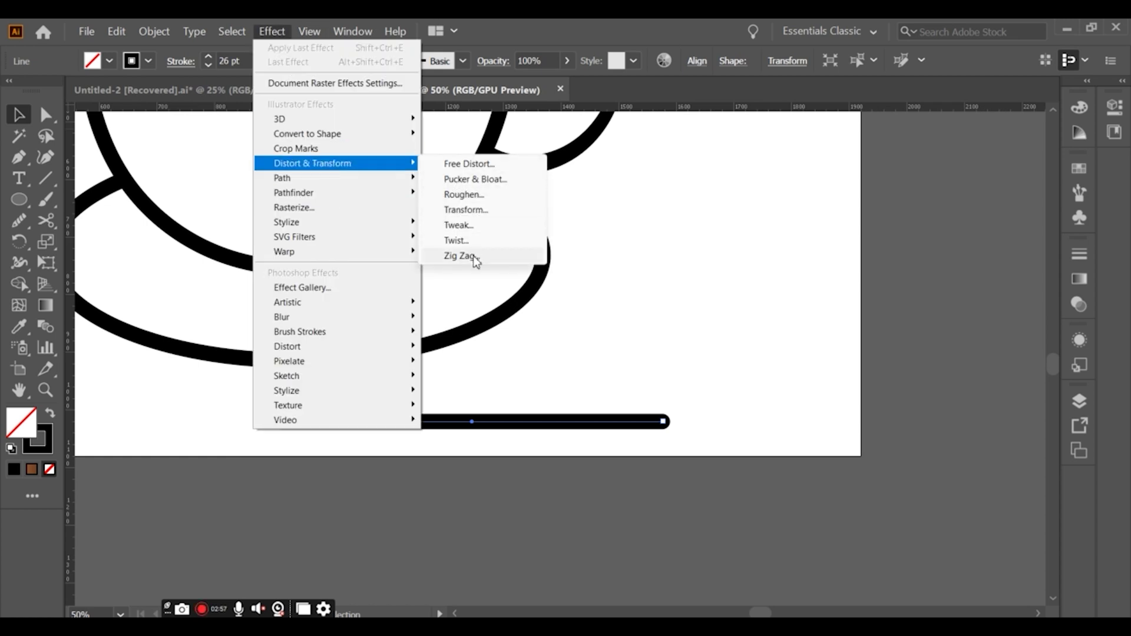
click(474, 257)
click(769, 480)
click(769, 391)
double_click(923, 366)
text(3)
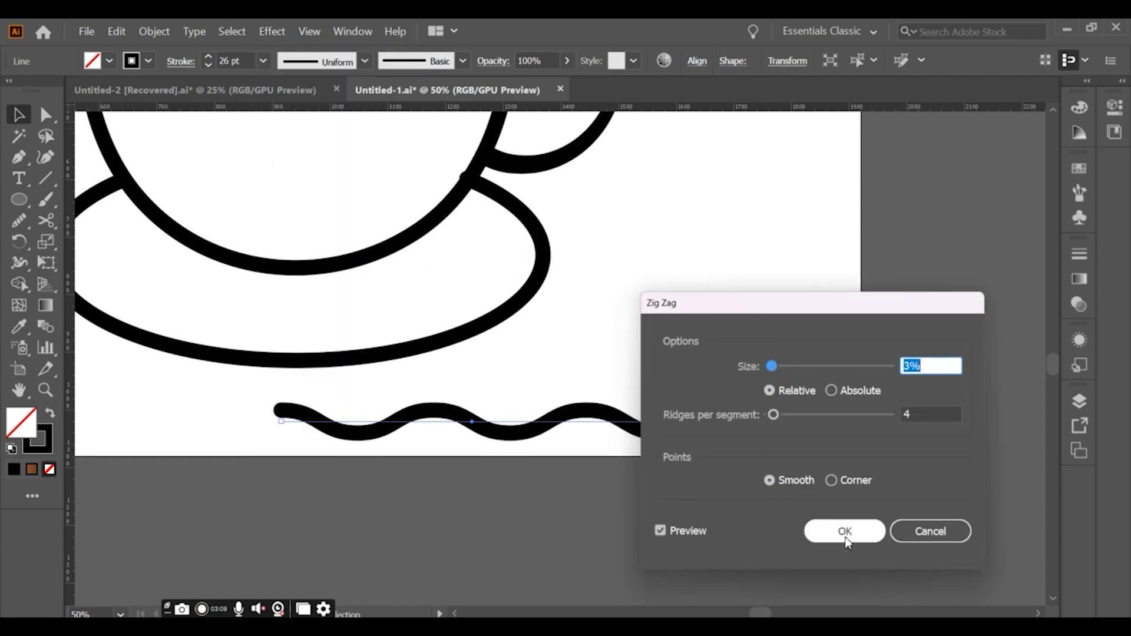
click(845, 532)
Step: Try a tapered width profile on the wavy line
click(365, 60)
click(310, 194)
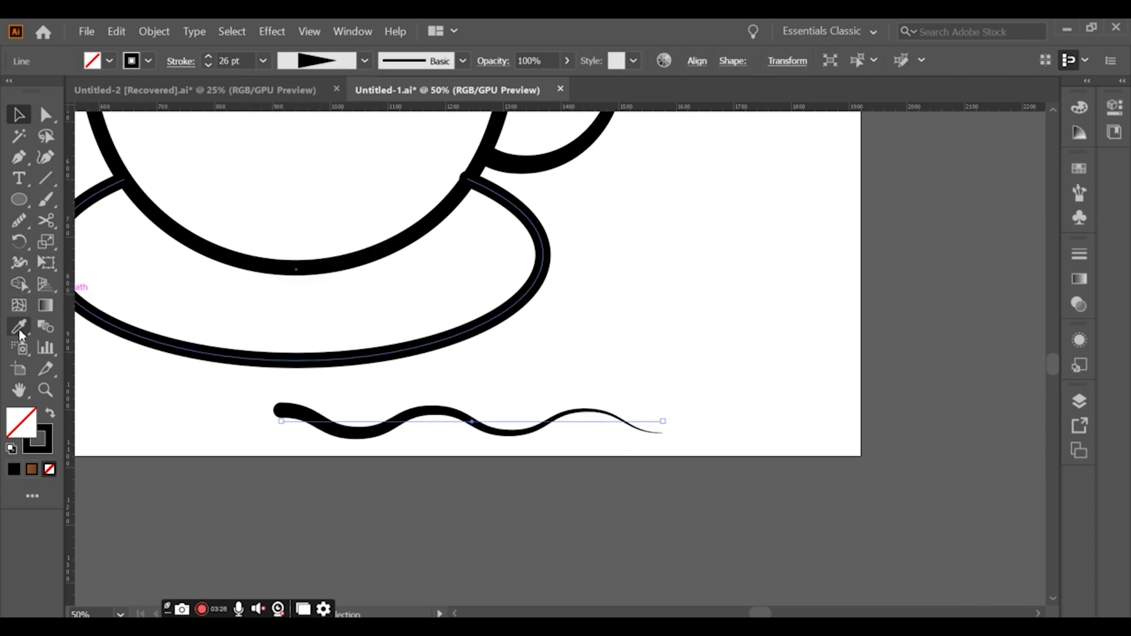
key(ctrl+minus)
key(shift+w)
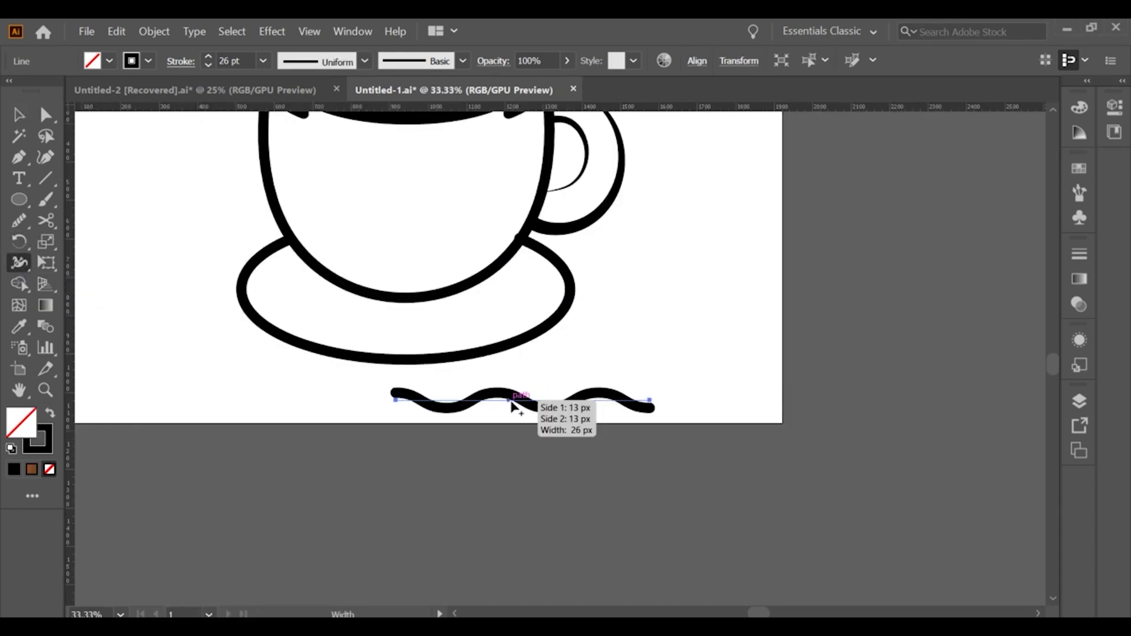
Step: Widen the wave's middle and apply a tapered width profile
drag(512, 405, 512, 417)
click(365, 60)
click(316, 114)
key(v)
click(627, 442)
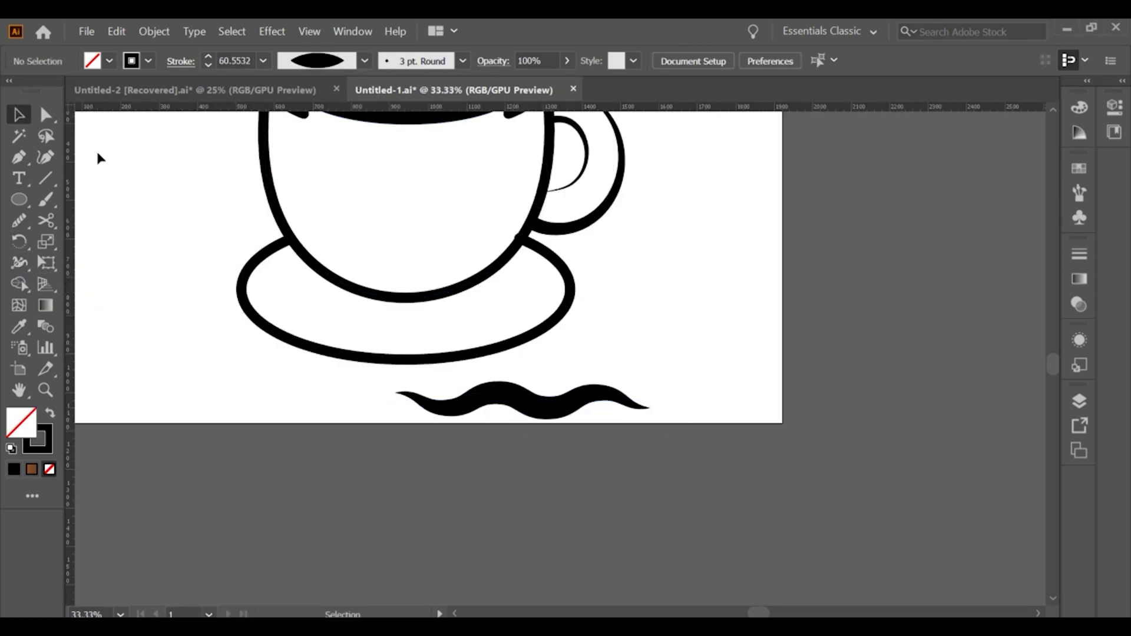
Step: Expand the wave's appearance into a solid filled shape
click(535, 413)
click(155, 31)
click(189, 214)
click(155, 32)
click(651, 404)
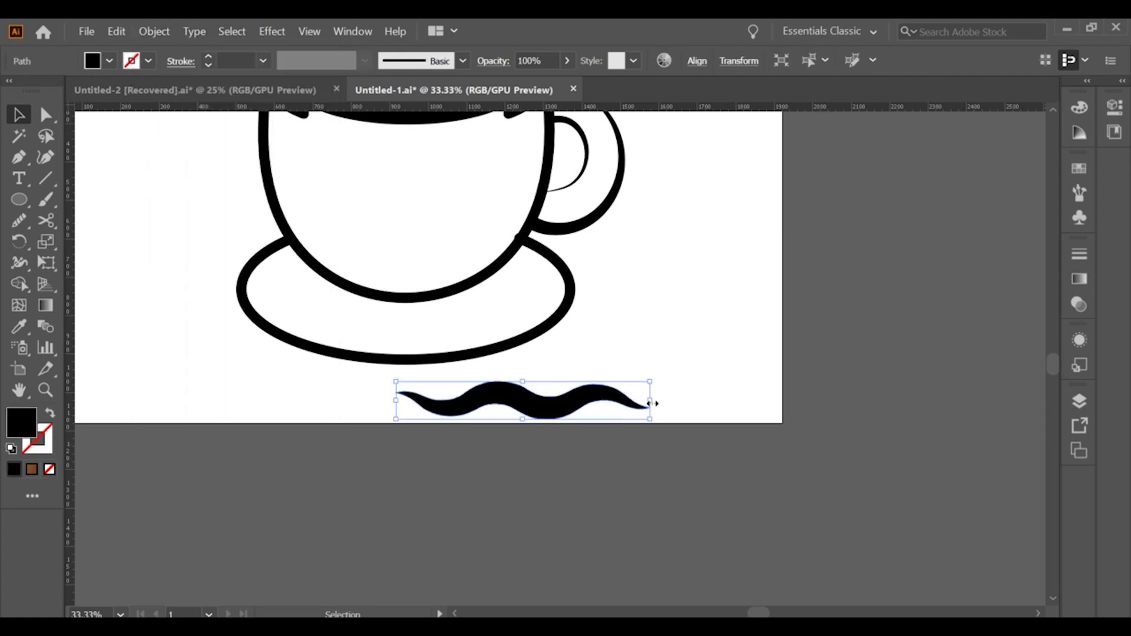
Step: Rotate the wave upright, shrink it to about half height and place it inside the cup
mouse_move(652, 404)
mouse_down()
mouse_move(568, 320)
mouse_move(605, 426)
mouse_up()
key(ctrl+minus)
drag(546, 471, 490, 325)
drag(487, 231, 489, 330)
mouse_move(482, 380)
mouse_down()
mouse_move(482, 350)
mouse_move(502, 338)
mouse_move(514, 367)
mouse_up()
key(ctrl+plus)
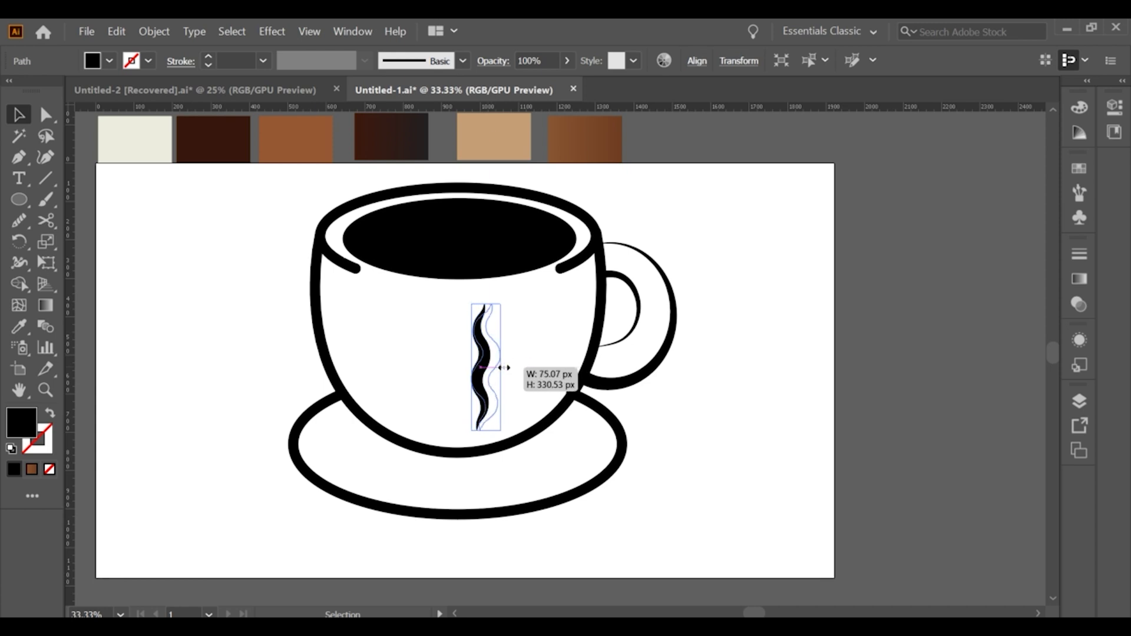
click(540, 361)
click(495, 371)
scroll(233, 260, down, 2)
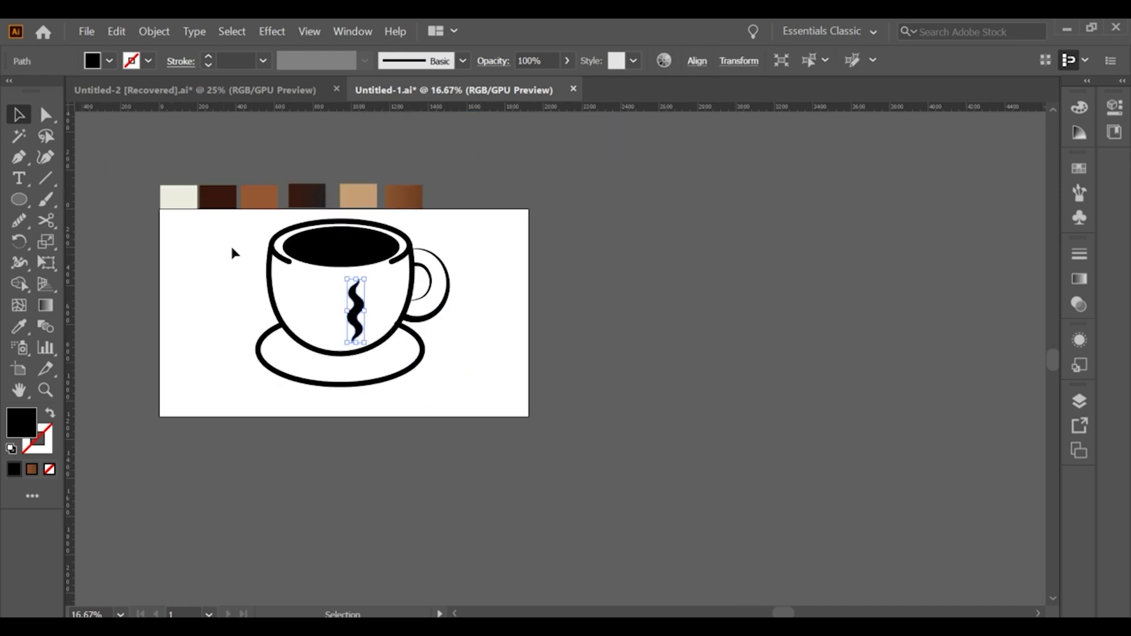
Step: Move the colour swatches above the page and extend the artboard at top and bottom
drag(353, 280, 361, 177)
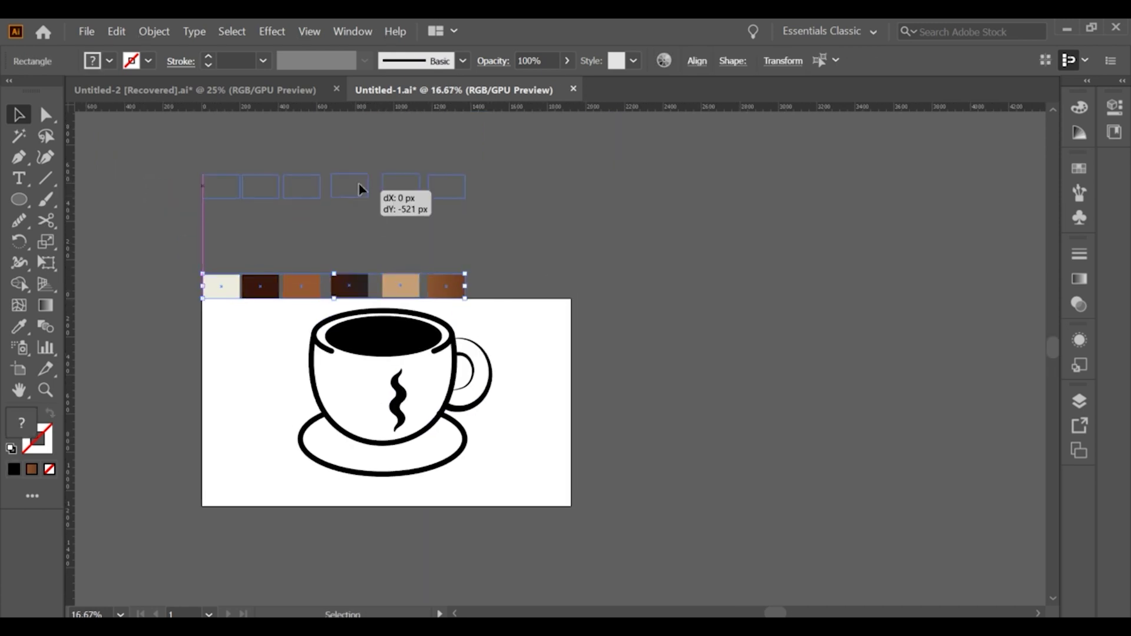
key(shift+o)
double_click(373, 297)
click(683, 571)
drag(387, 298, 387, 222)
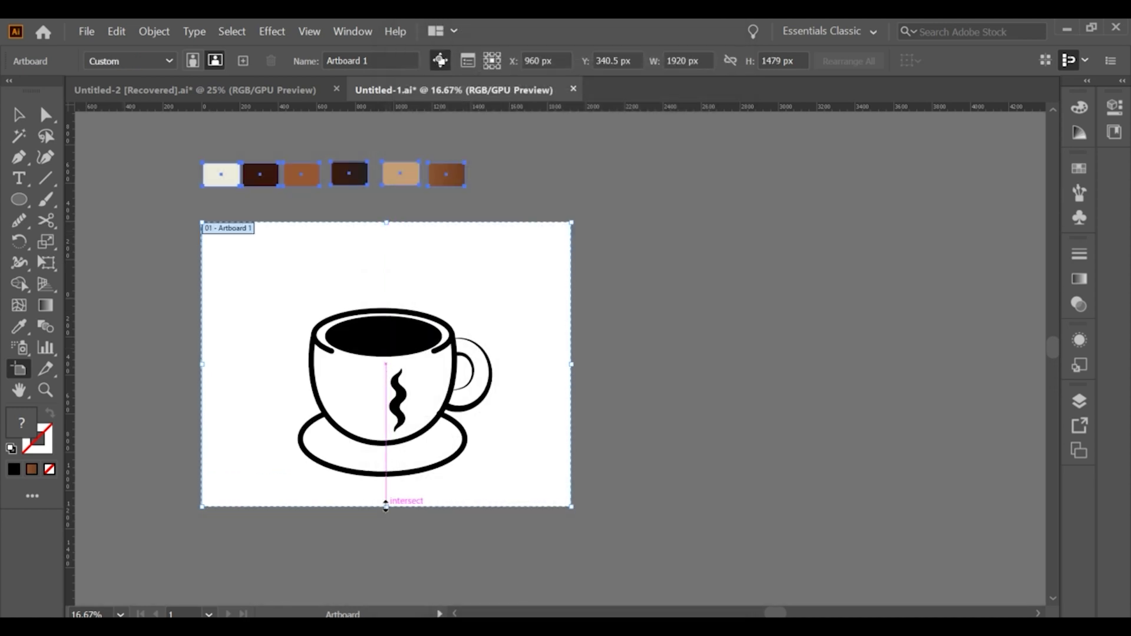
drag(386, 507, 387, 551)
Step: Move the cup down the taller artboard and place the steam wave above its mouth
click(18, 120)
click(382, 331)
mouse_move(382, 331)
mouse_down()
mouse_move(381, 279)
mouse_move(401, 394)
mouse_move(379, 272)
mouse_up()
click(543, 397)
click(439, 274)
click(18, 326)
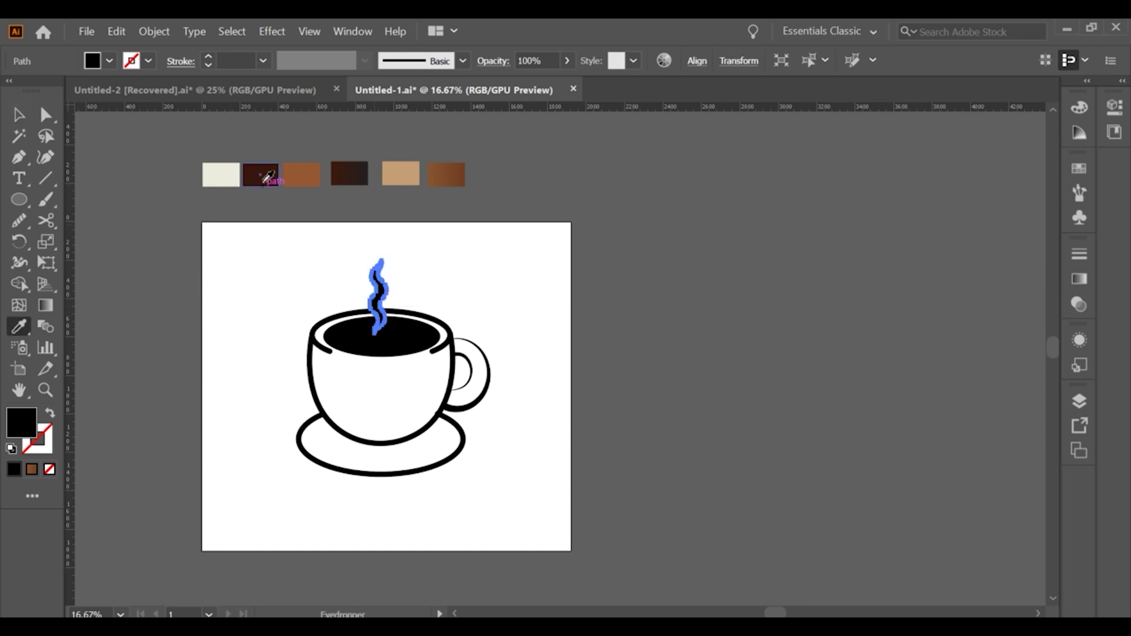
Step: Colour the steam dark brown and duplicate it to the right as a second wisp
click(260, 175)
click(19, 114)
click(422, 306)
scroll(422, 305, up, 2)
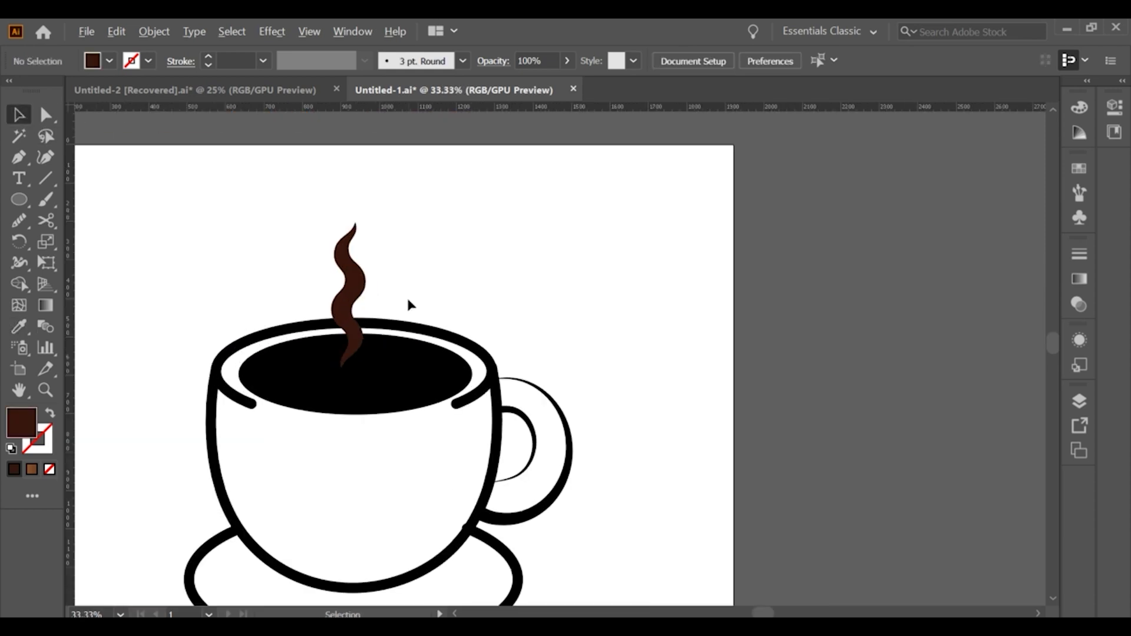
scroll(406, 296, up, 1)
scroll(389, 274, down, 1)
drag(342, 286, 398, 298)
Step: Place a copy of the whole cup to the left of the artboard
scroll(475, 278, down, 1)
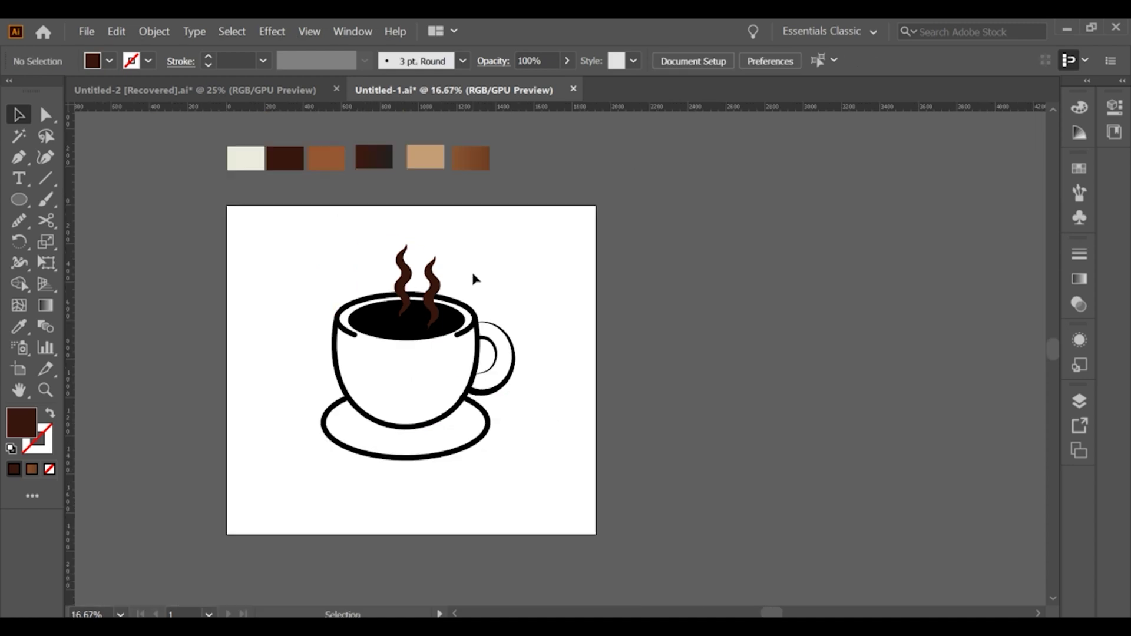
scroll(381, 320, up, 1)
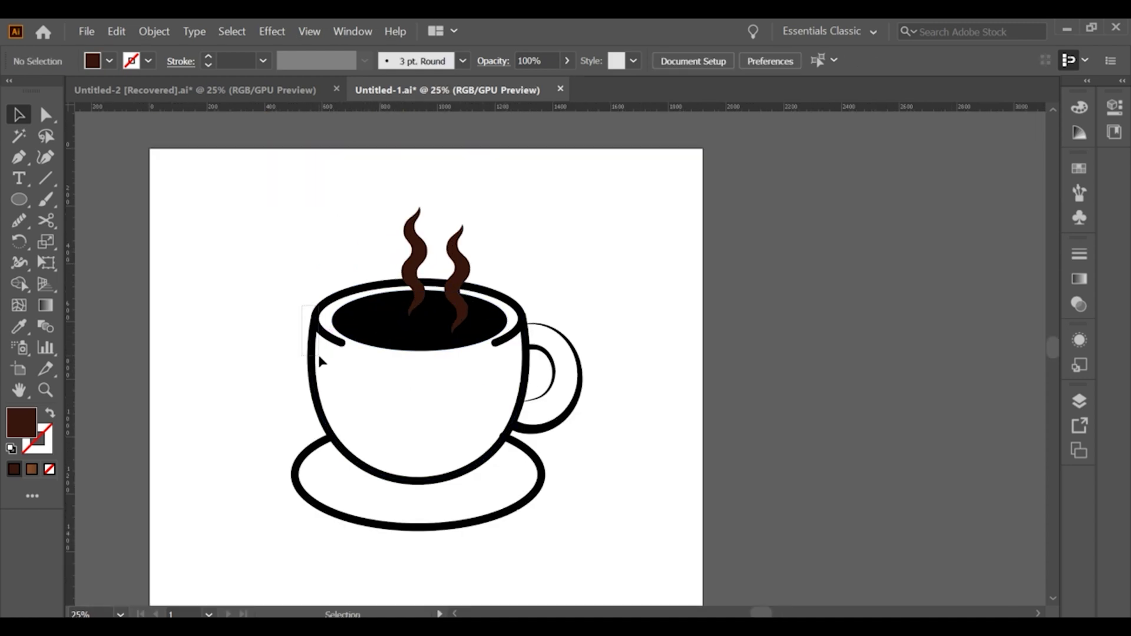
click(321, 361)
click(287, 402)
drag(308, 293, 365, 274)
drag(582, 385, 247, 348)
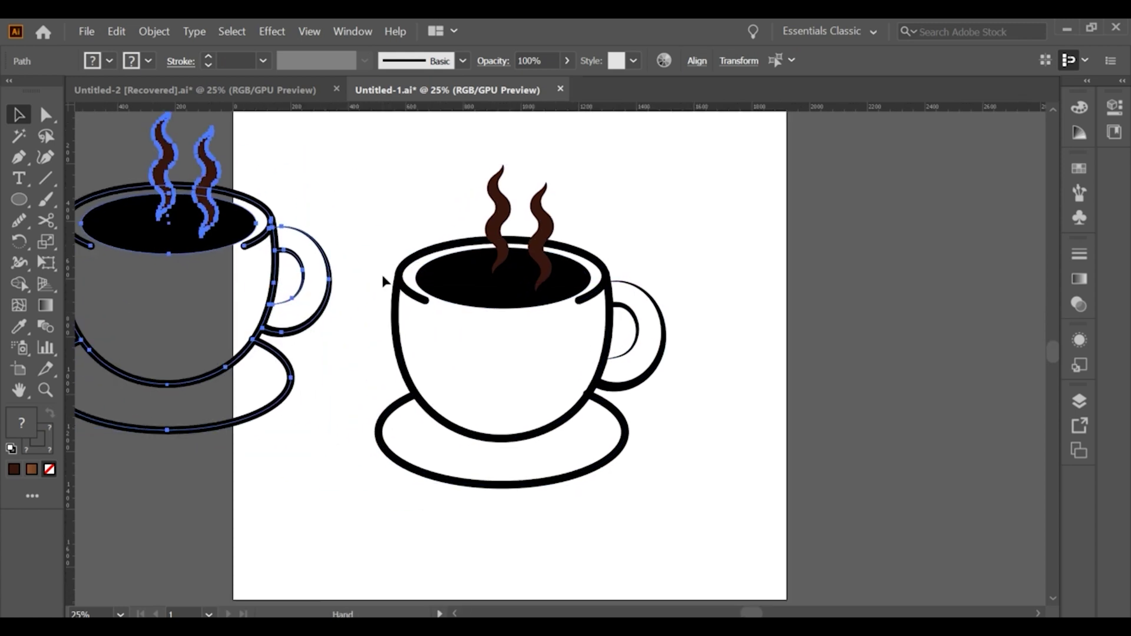
Step: Expand the cup body, saucer and handle strokes with Object > Expand (Fill and Stroke)
click(429, 313)
shift+click(565, 479)
shift+click(615, 354)
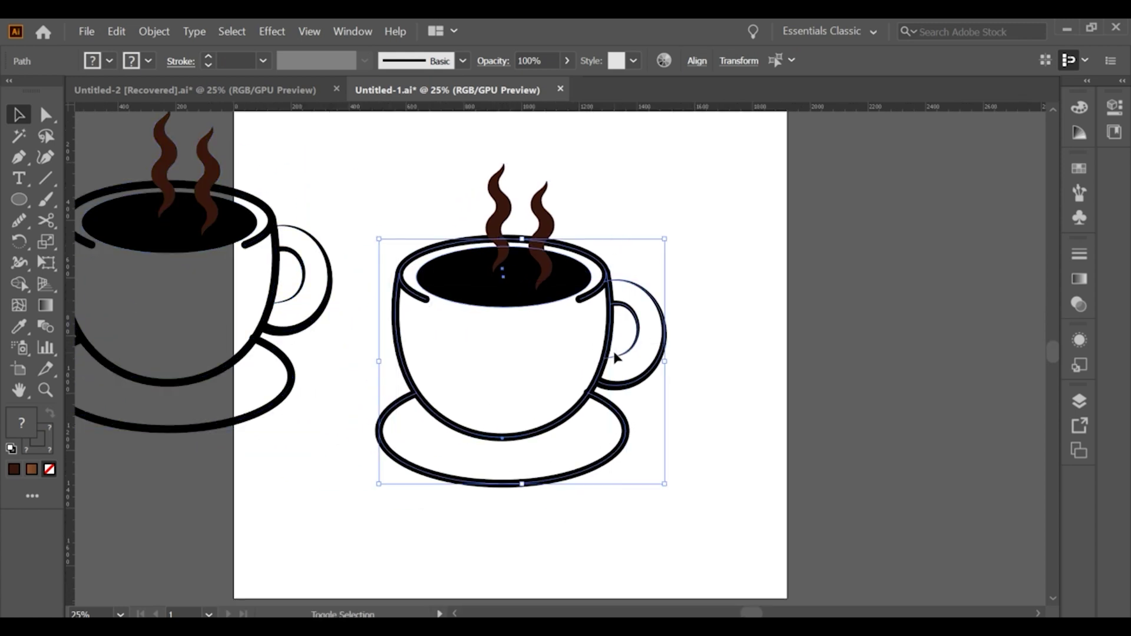
click(154, 31)
click(460, 238)
click(231, 32)
click(154, 31)
click(177, 200)
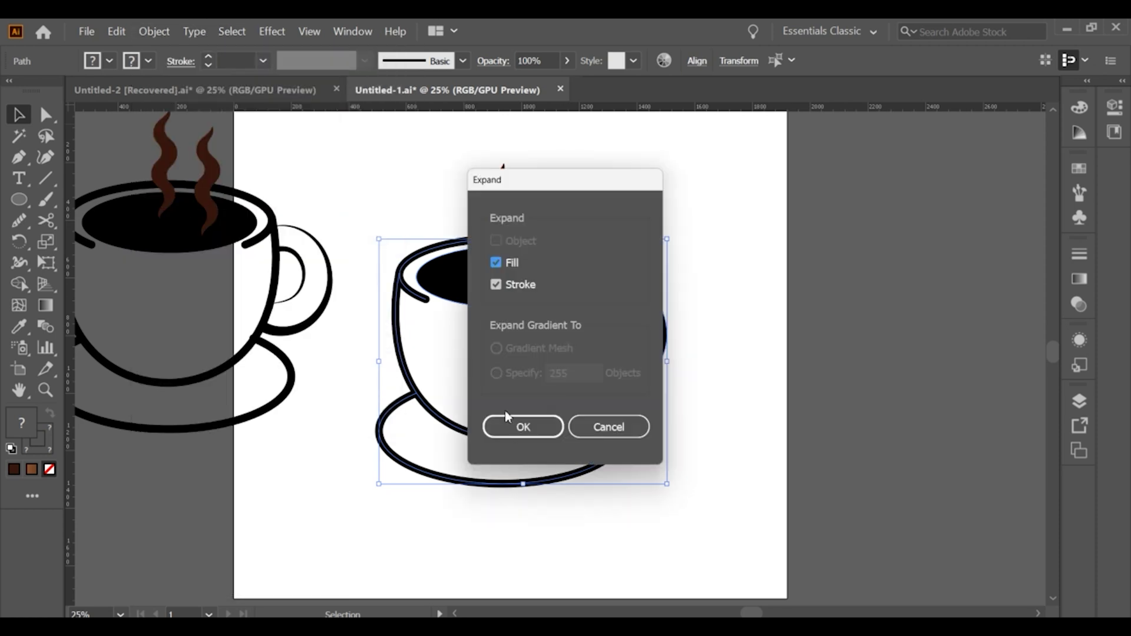
click(507, 419)
click(698, 304)
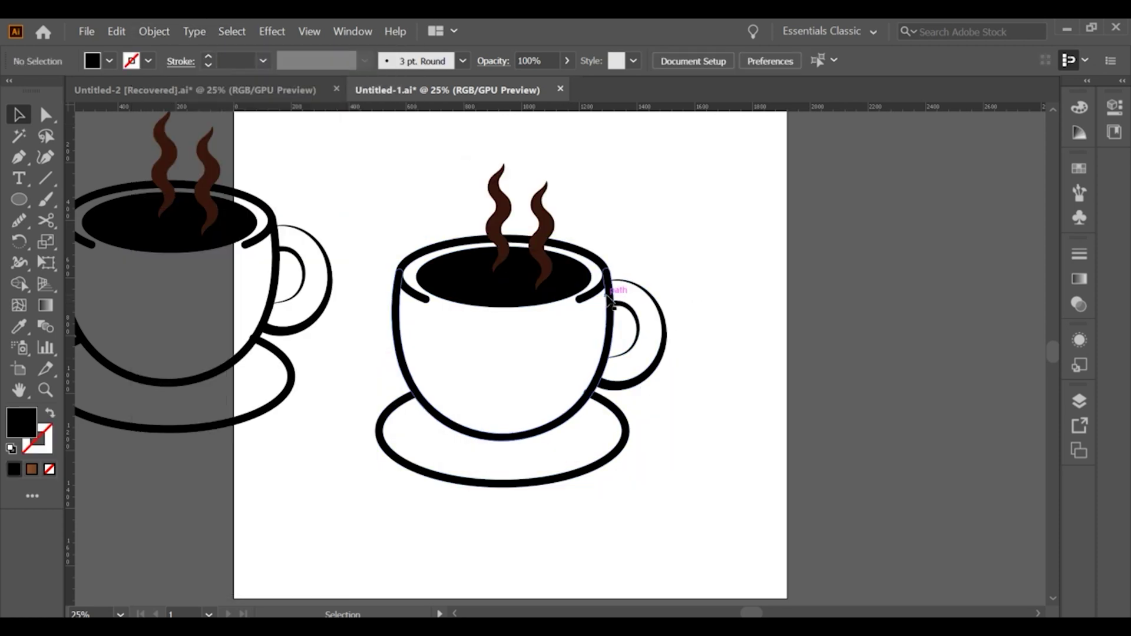
click(451, 296)
key(ctrl+minus)
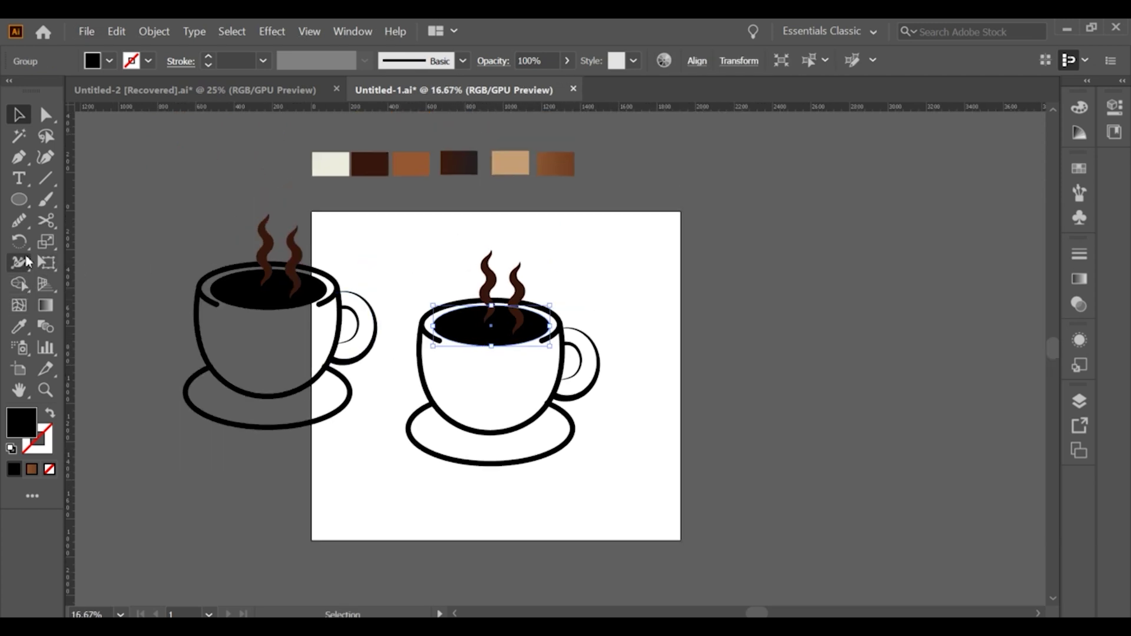
Step: Fill the coffee ellipse with the dark brown gradient and adjust it with the Gradient tool
click(467, 158)
double_click(25, 127)
click(647, 462)
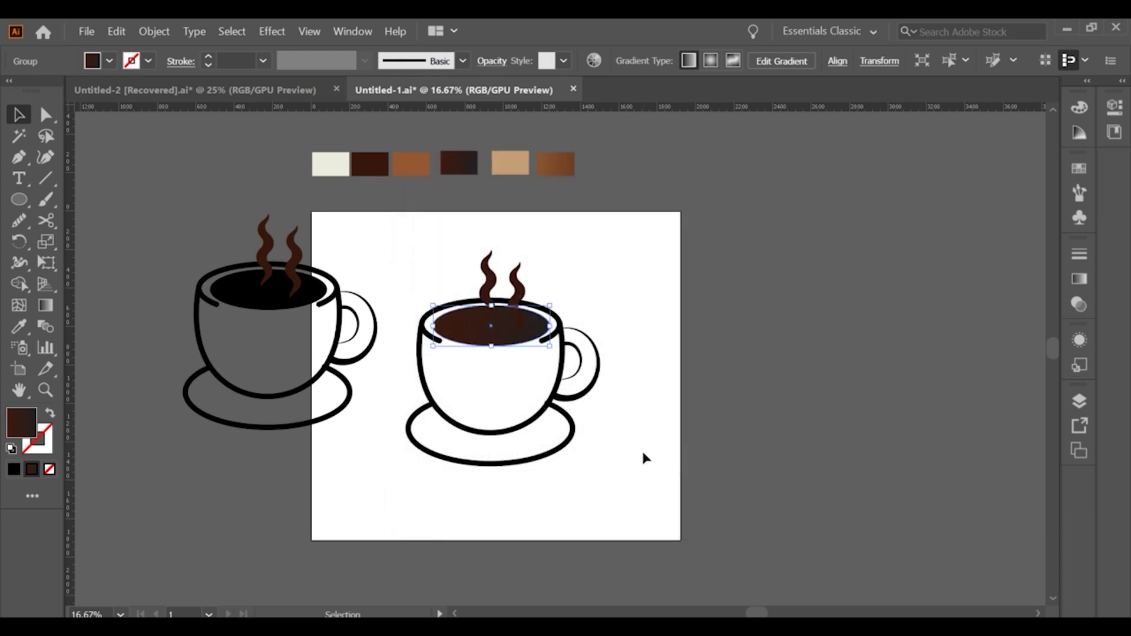
key(ctrl+plus)
key(ctrl+plus)
key(g)
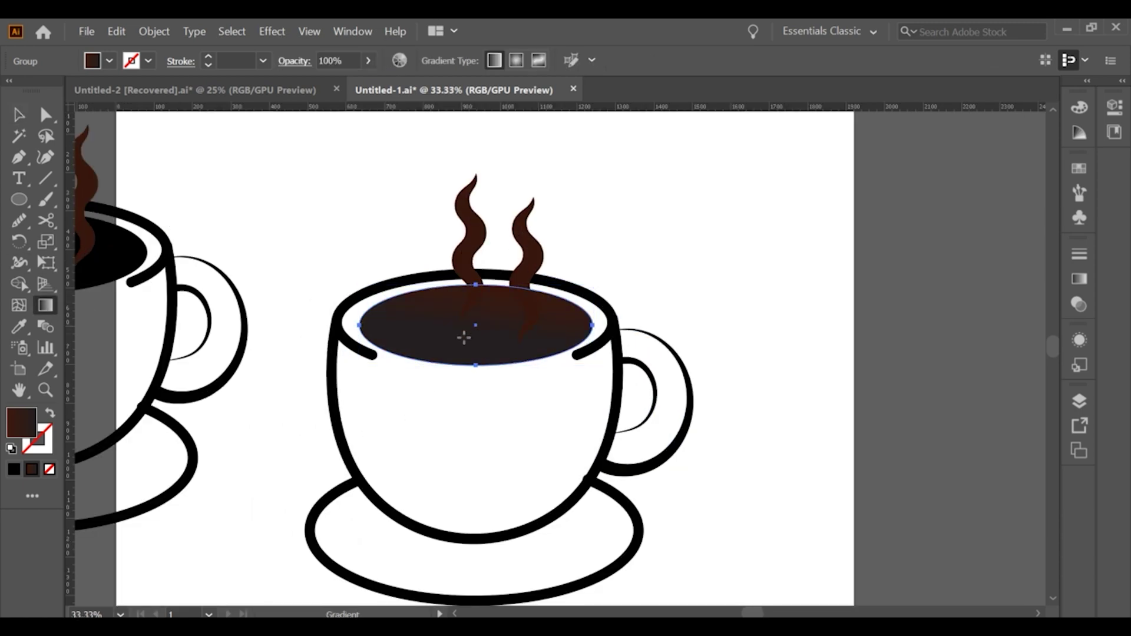
click(19, 116)
click(488, 324)
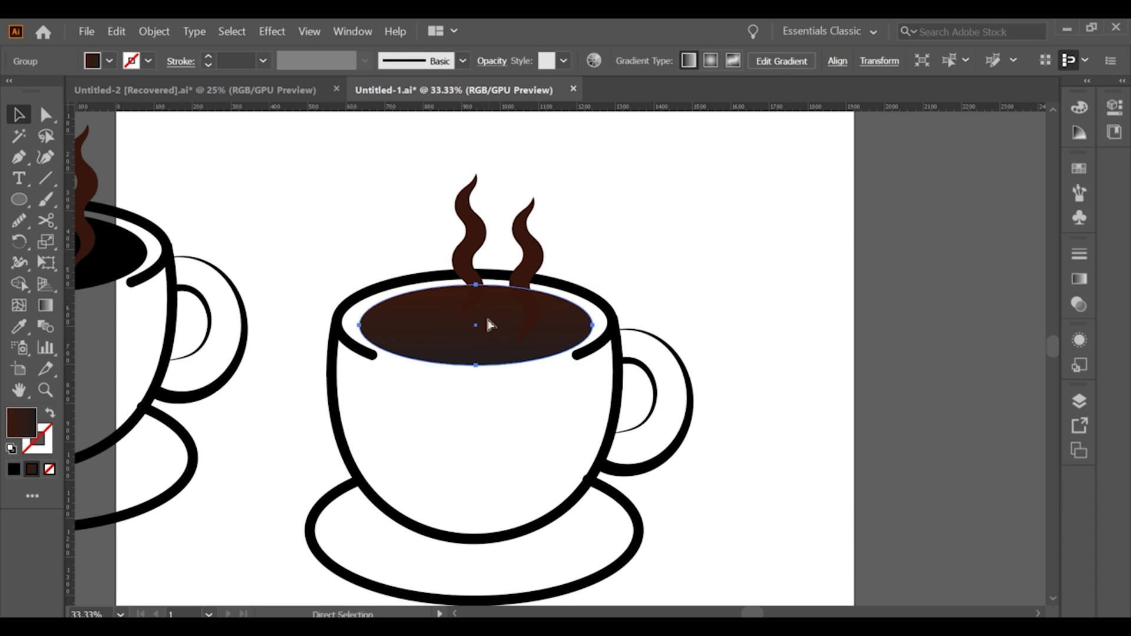
key(ctrl+minus)
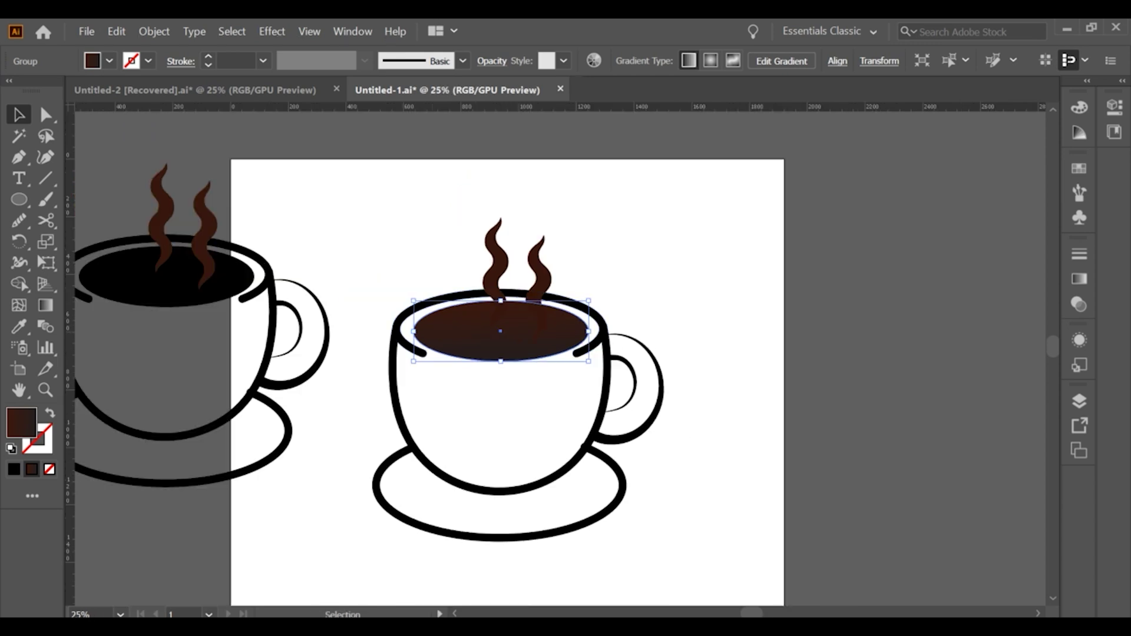
Step: Select the cup's rim, coffee group, body and saucer outlines together
drag(581, 353, 664, 542)
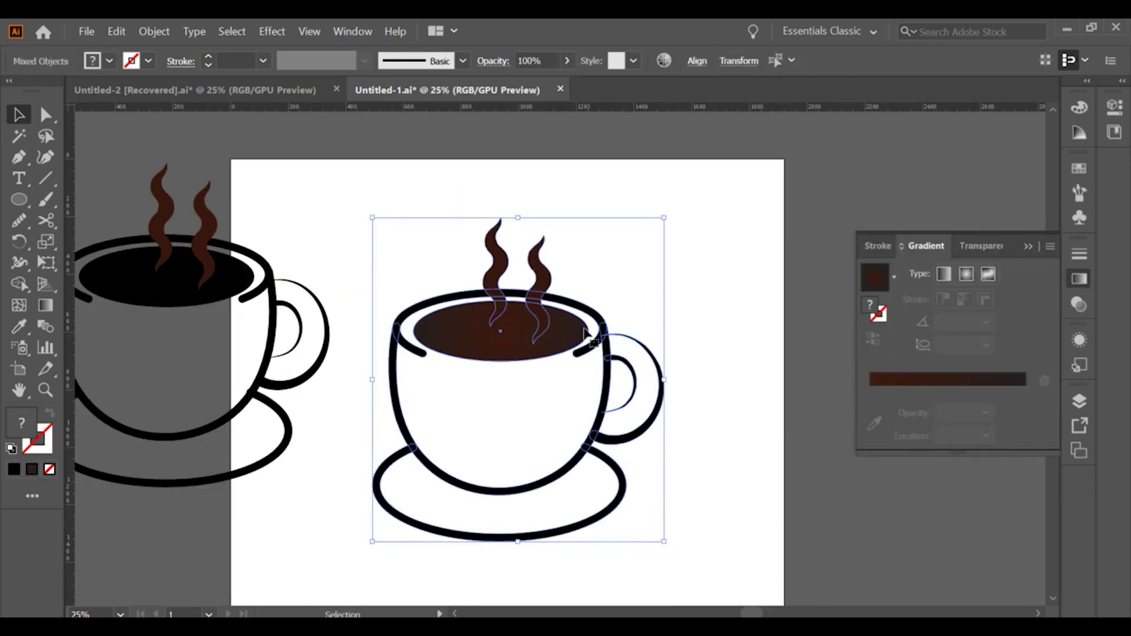
click(613, 298)
shift+click(605, 389)
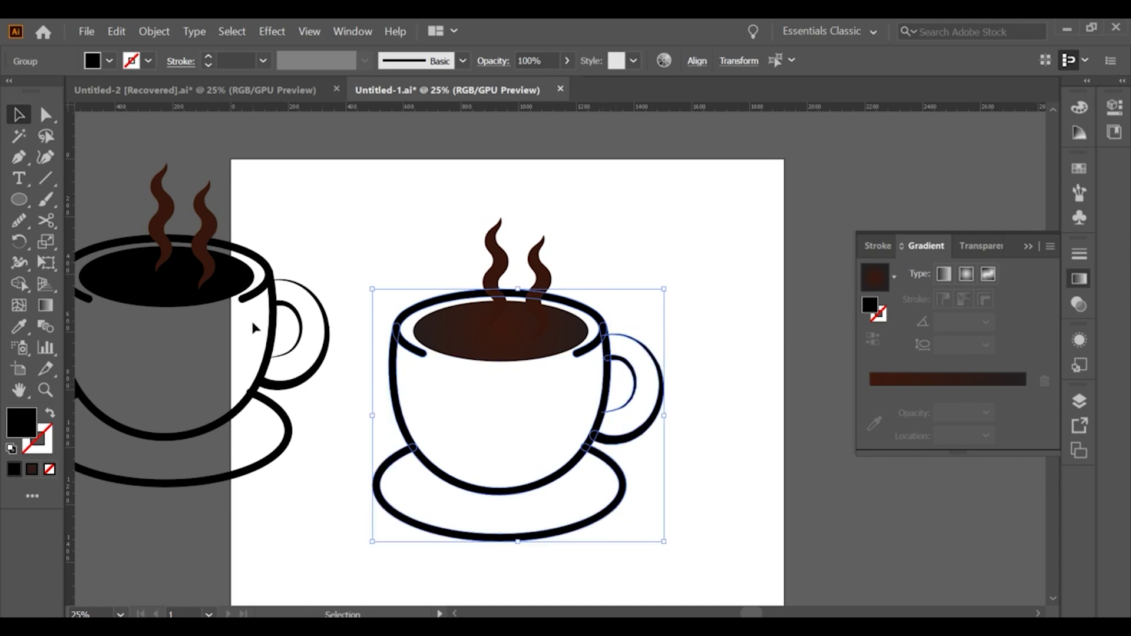
scroll(303, 330, down, 1)
click(21, 334)
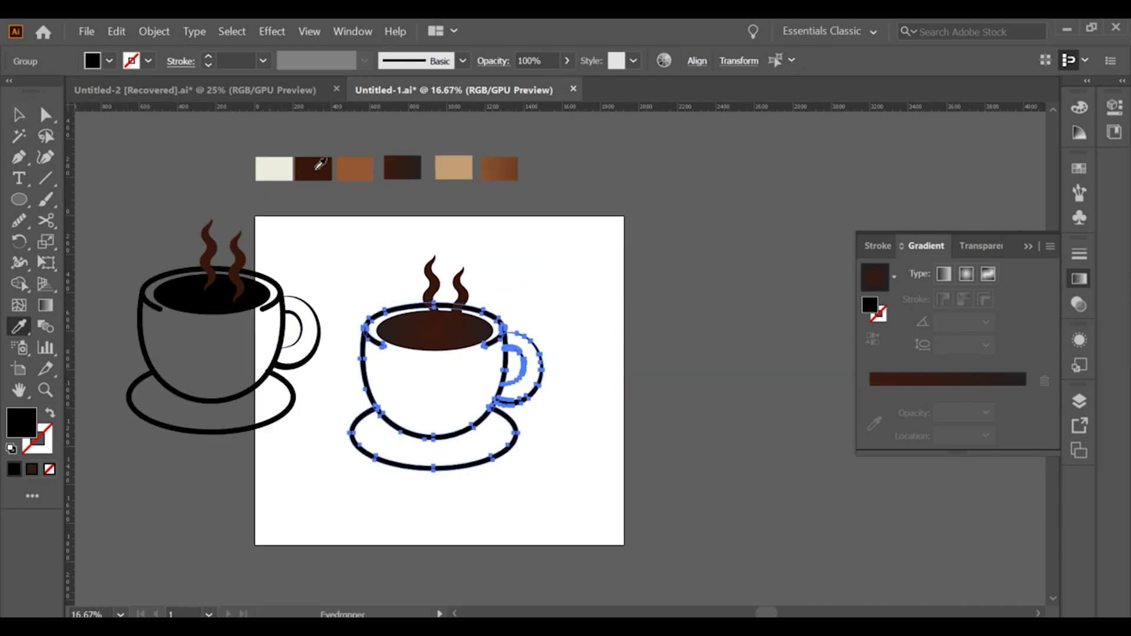
Step: Eyedrop the dark brown swatch onto the cup outlines and check the steam wisps
click(310, 171)
click(19, 114)
click(551, 413)
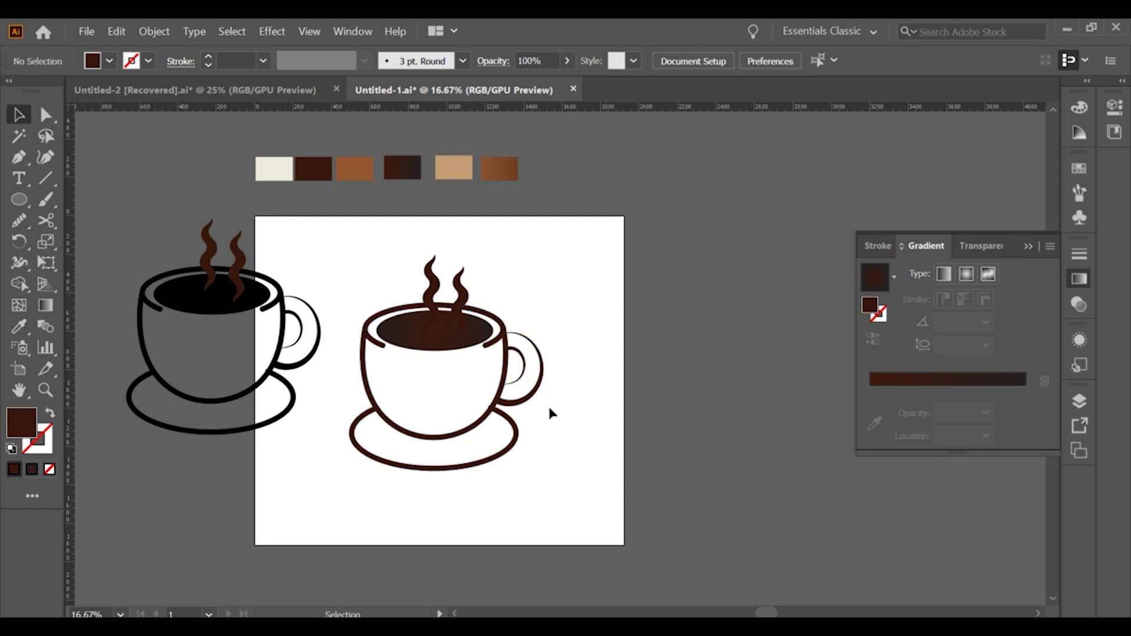
scroll(460, 458, up, 1)
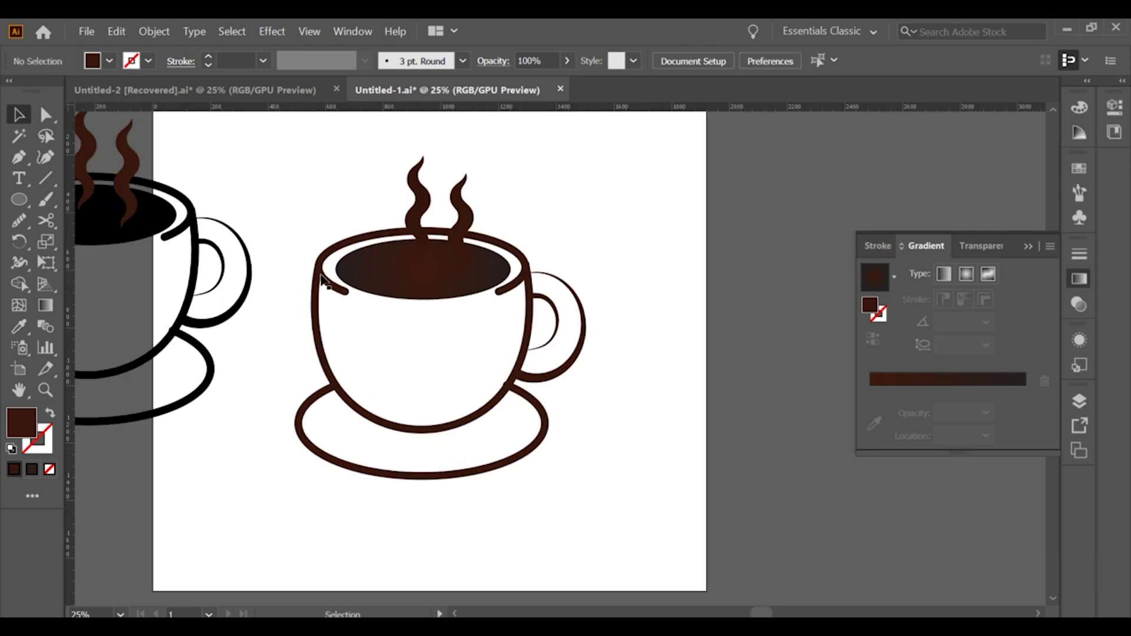
click(420, 208)
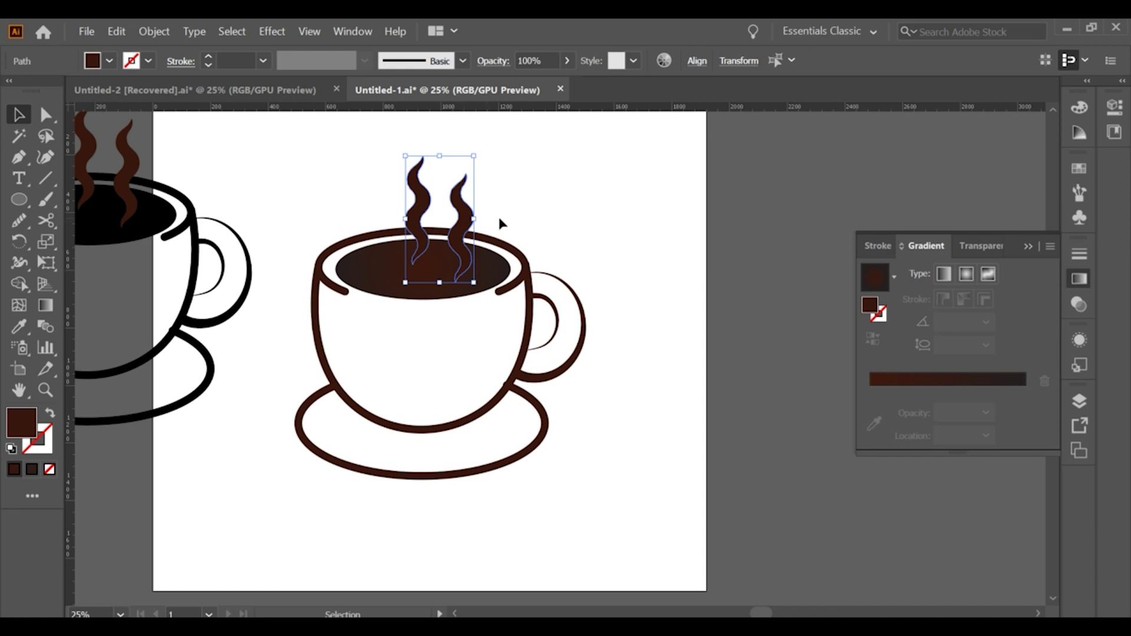
scroll(499, 221, up, 1)
scroll(499, 220, up, 1)
scroll(500, 220, down, 1)
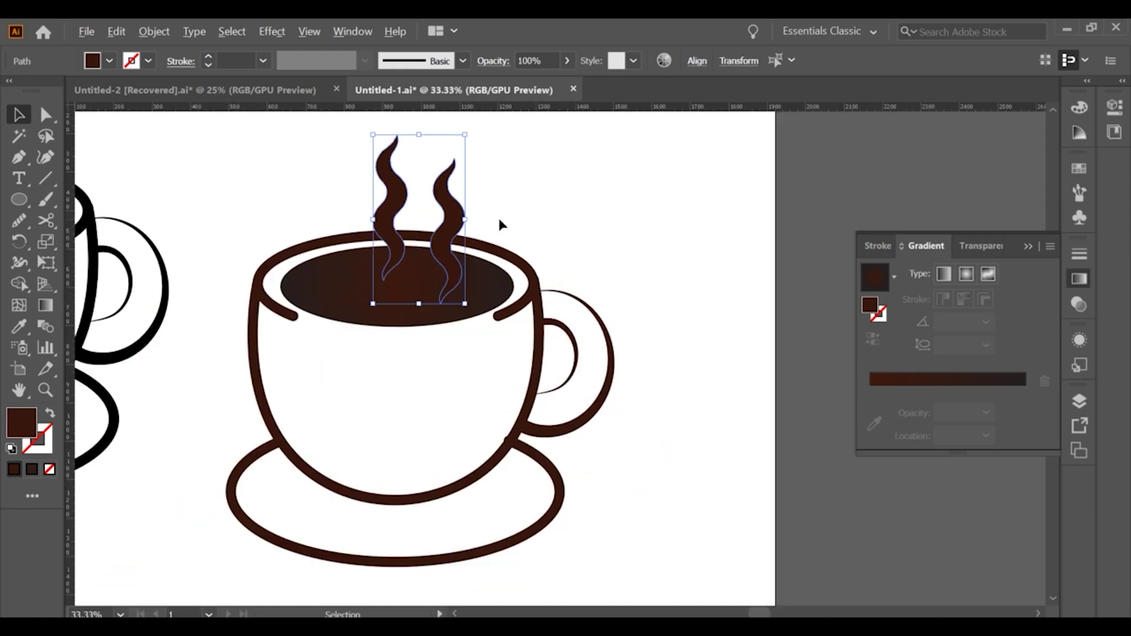
Step: Select the whole right-hand cup
click(519, 231)
scroll(519, 231, down, 1)
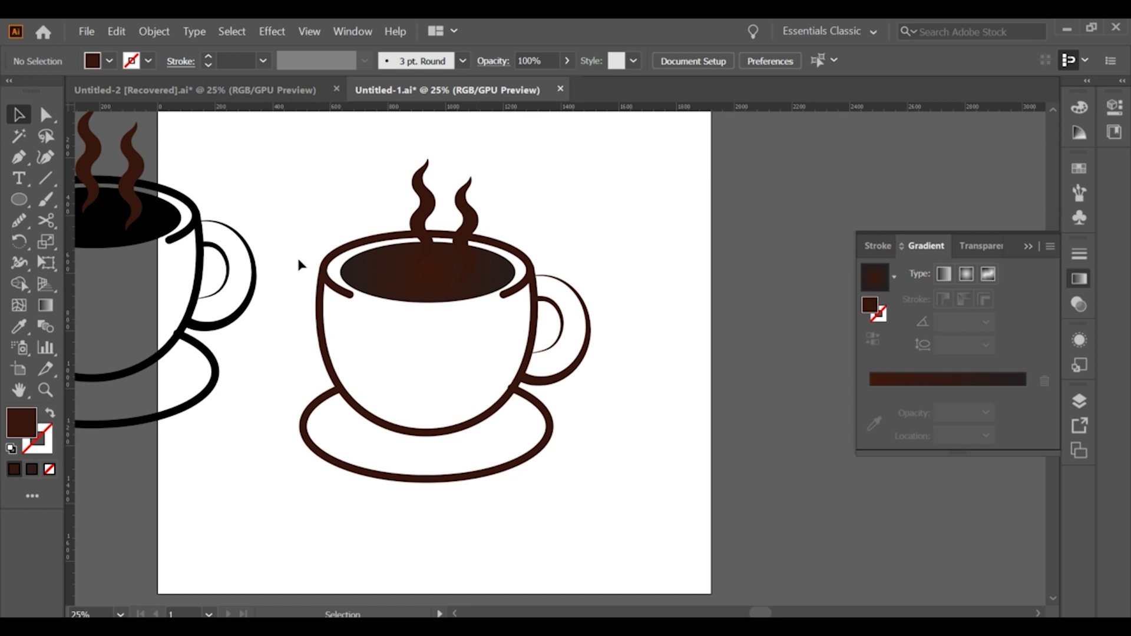
drag(609, 486, 292, 153)
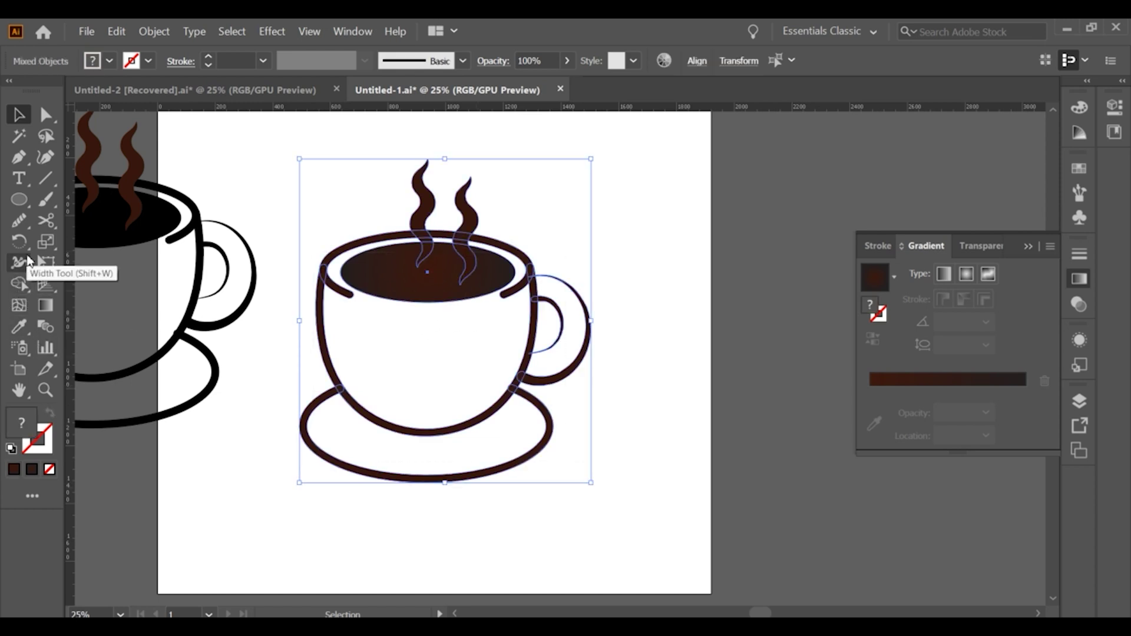
Step: Fill the cup body with cream using Live Paint
click(24, 267)
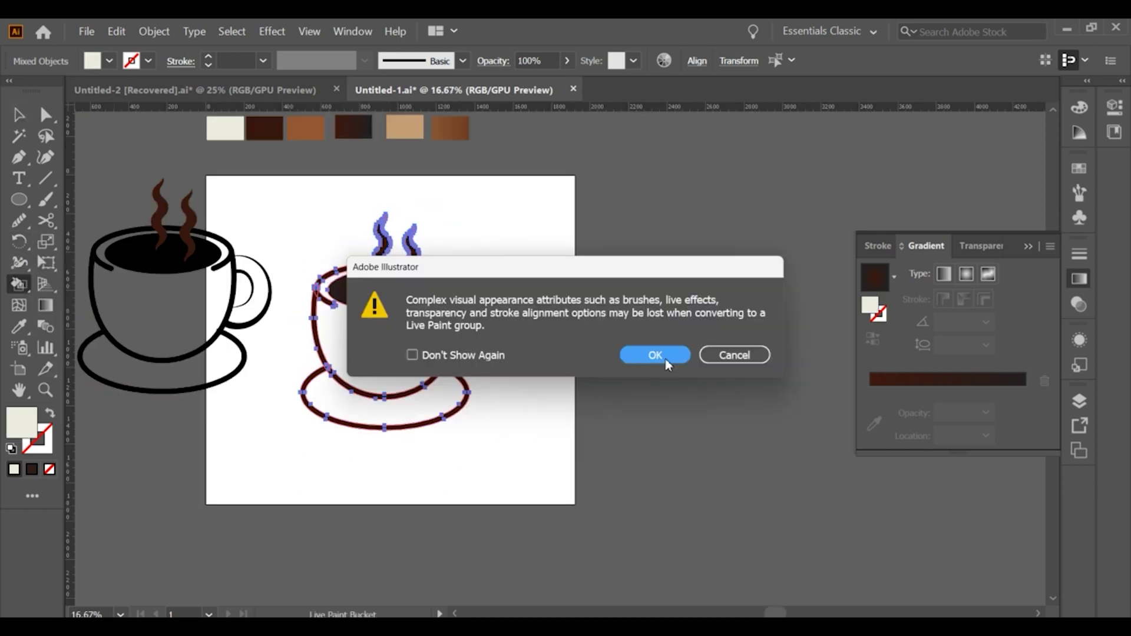
click(676, 368)
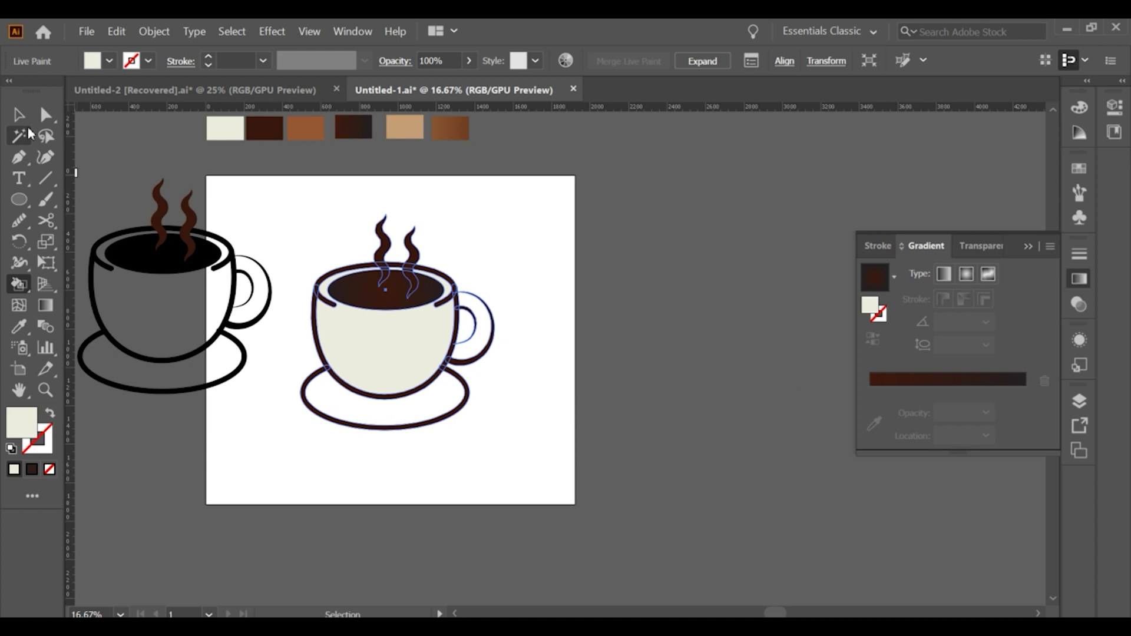
click(28, 123)
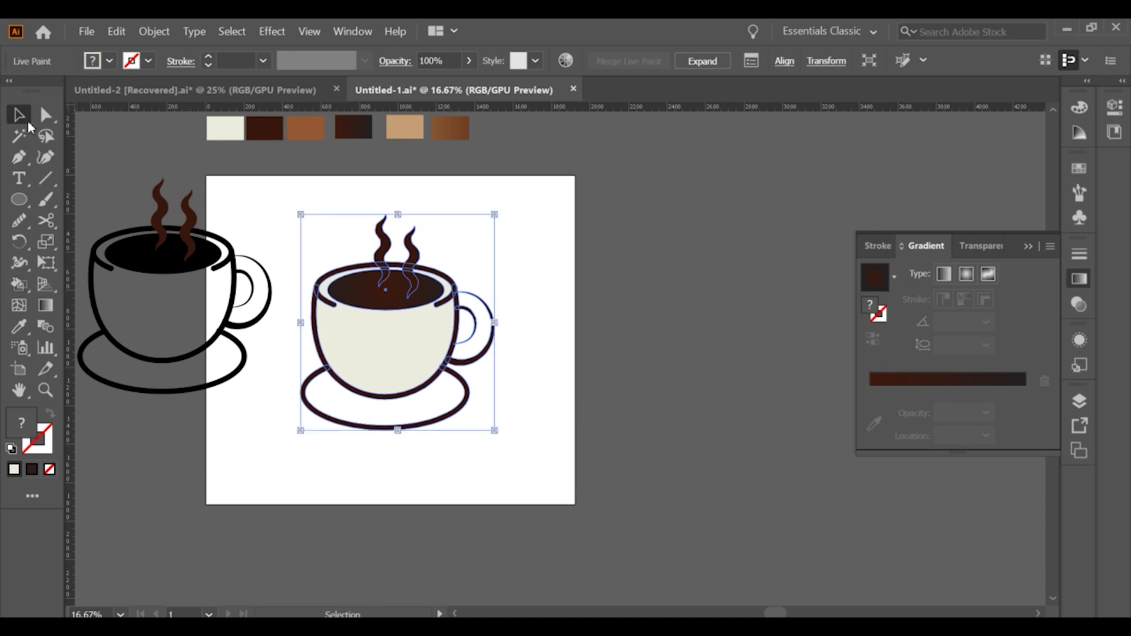
click(440, 450)
scroll(440, 450, up, 1)
click(424, 409)
click(389, 439)
drag(391, 435, 444, 475)
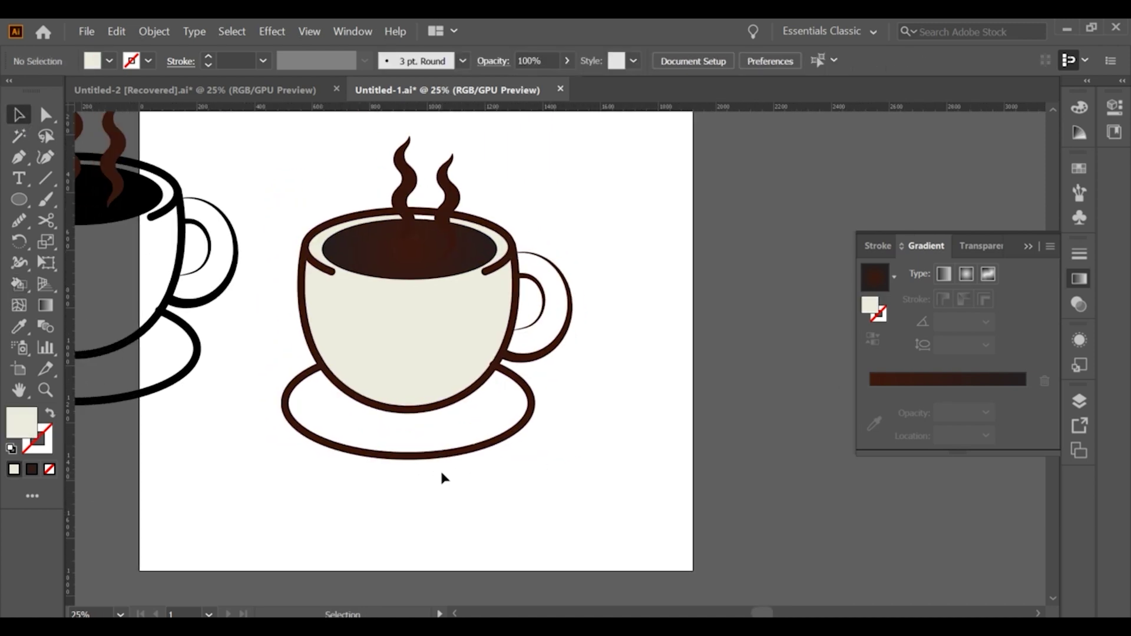
Step: Fill the saucer interior cream with the Live Paint Bucket
click(287, 413)
click(19, 284)
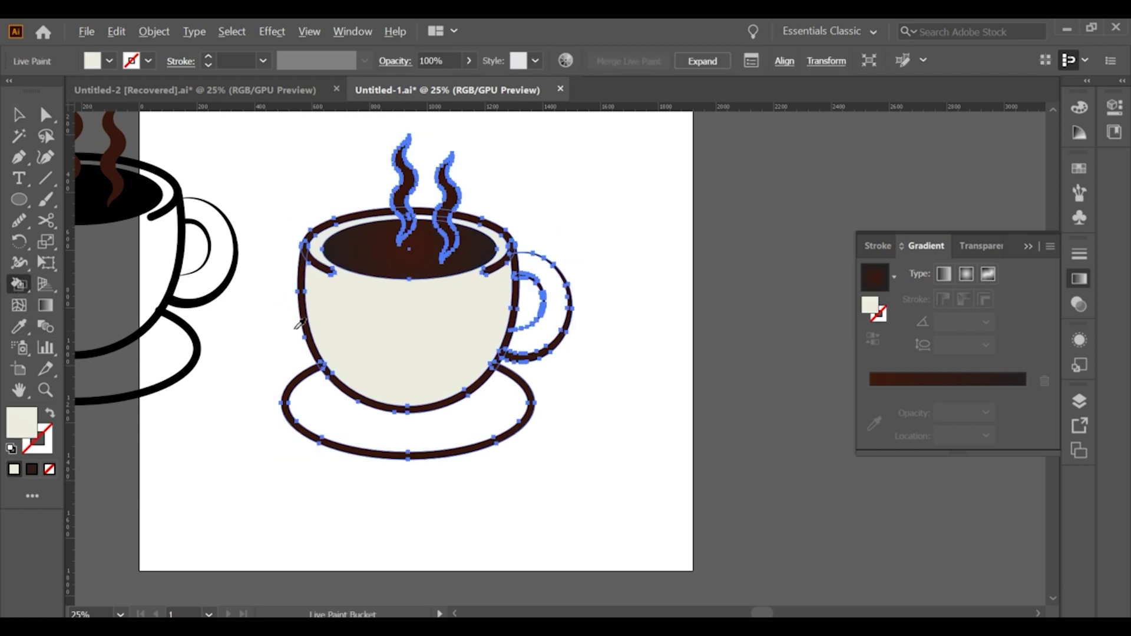
scroll(312, 350, down, 1)
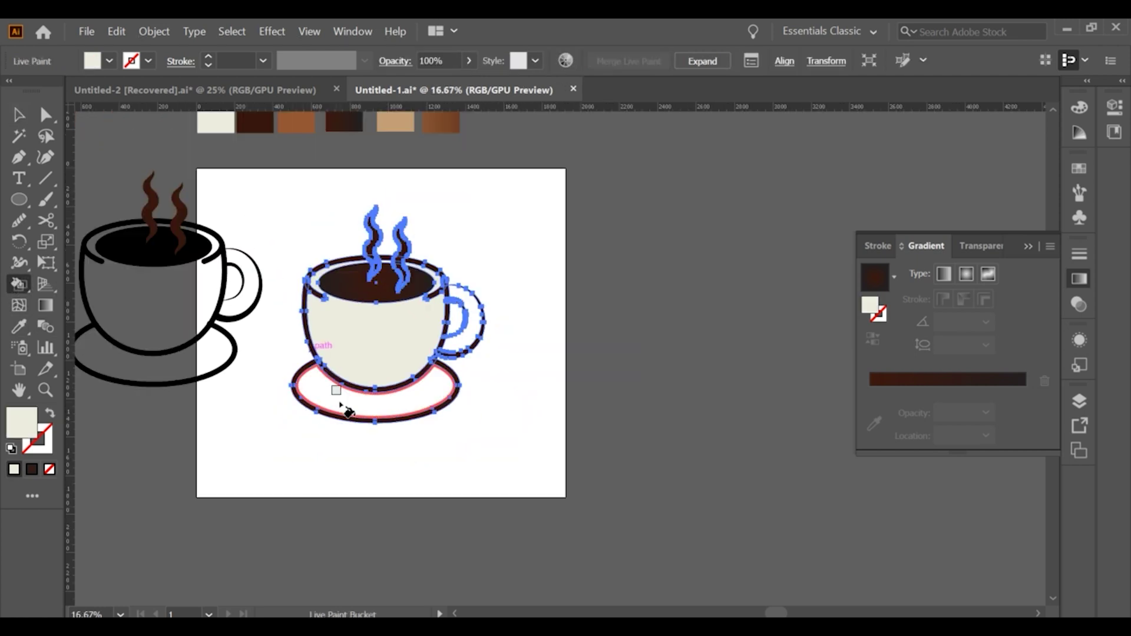
click(341, 404)
click(26, 118)
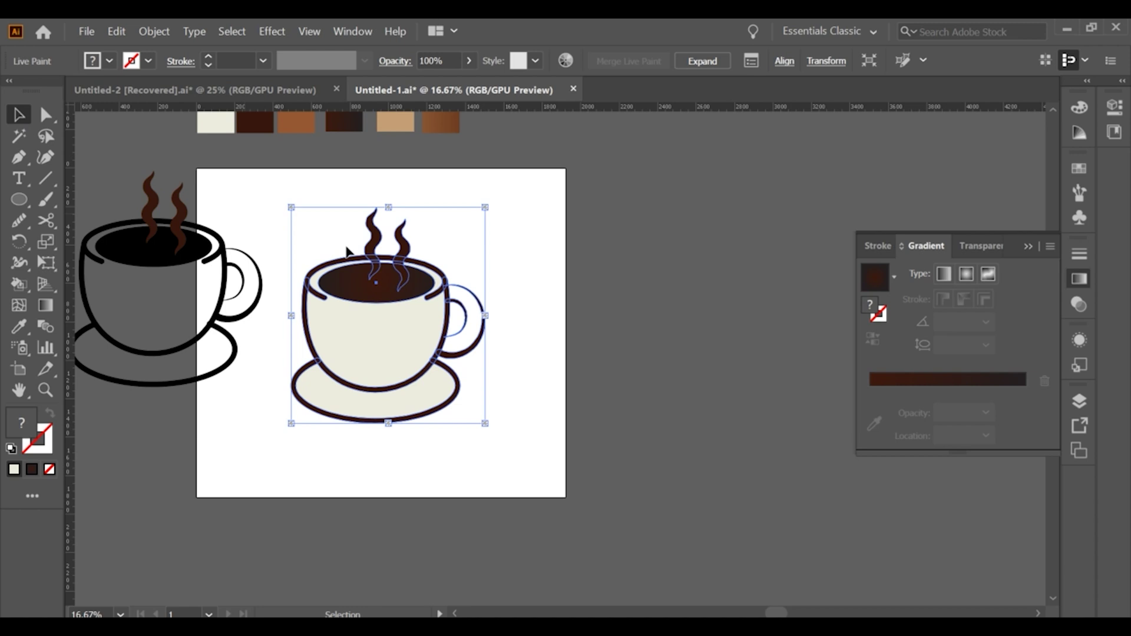
click(506, 305)
scroll(493, 312, up, 1)
Step: Fill the inner opening of the handle cream and recentre the artboard
click(476, 306)
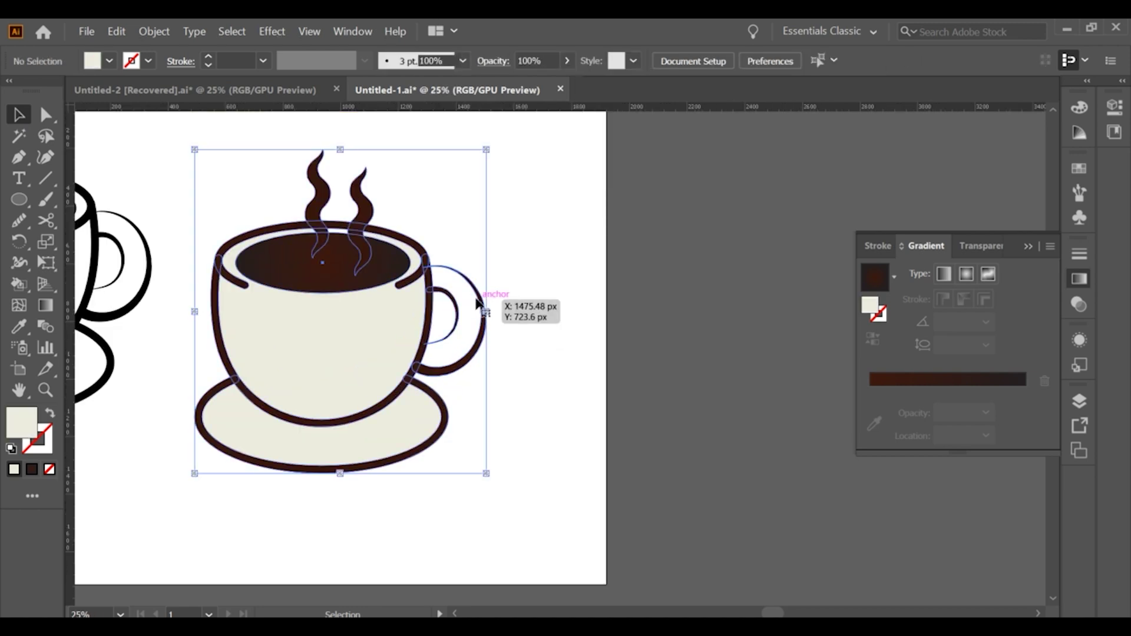
click(17, 284)
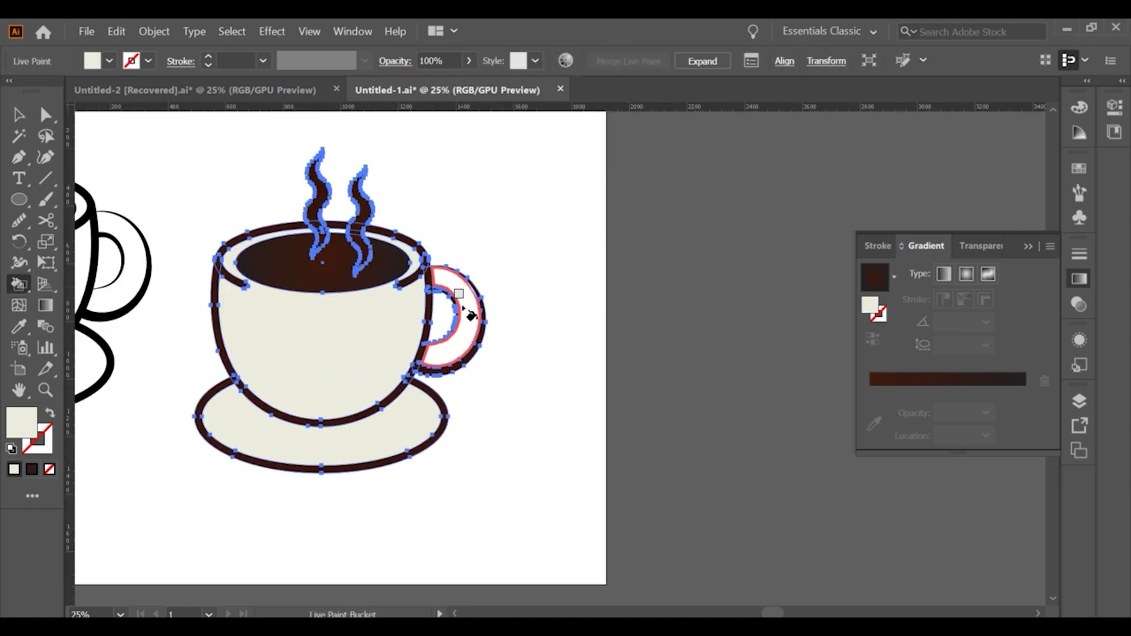
click(469, 315)
click(16, 118)
click(490, 267)
key(ctrl+minus)
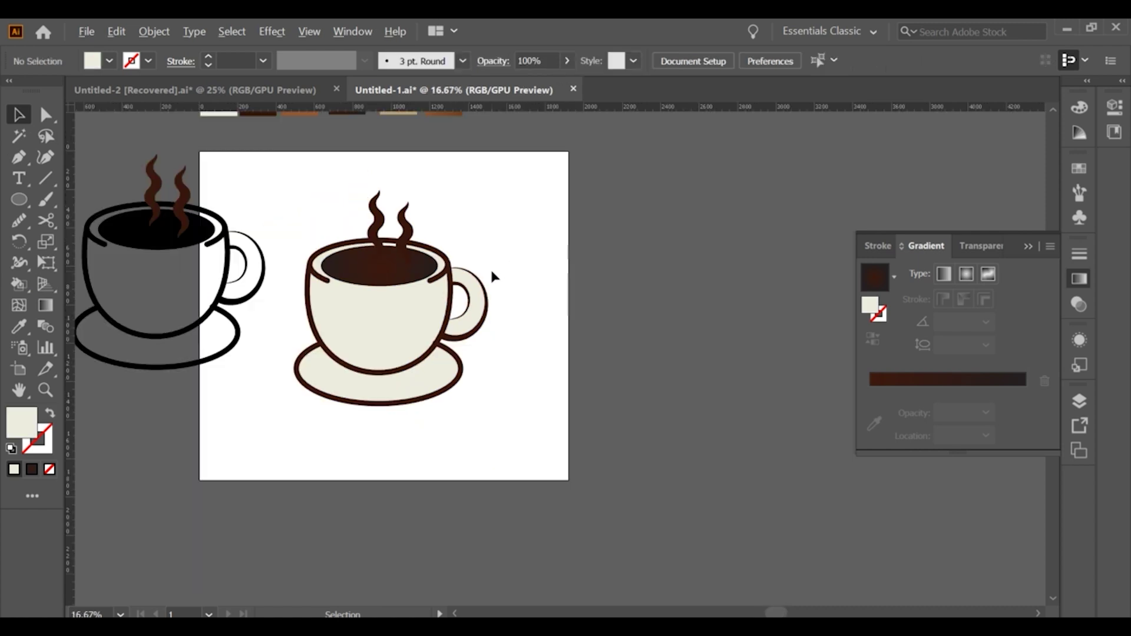
drag(409, 278, 487, 311)
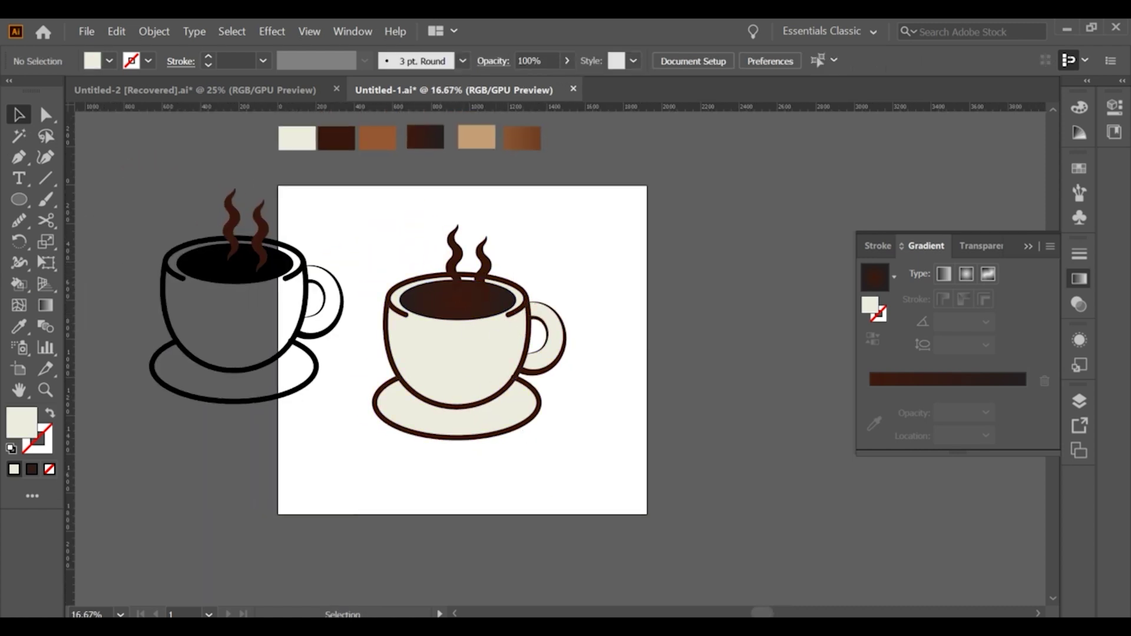
Step: Paste a copy of the right steam wisp in back and stretch it down behind the rim
scroll(518, 323, up, 1)
scroll(518, 324, up, 2)
scroll(558, 313, down, 1)
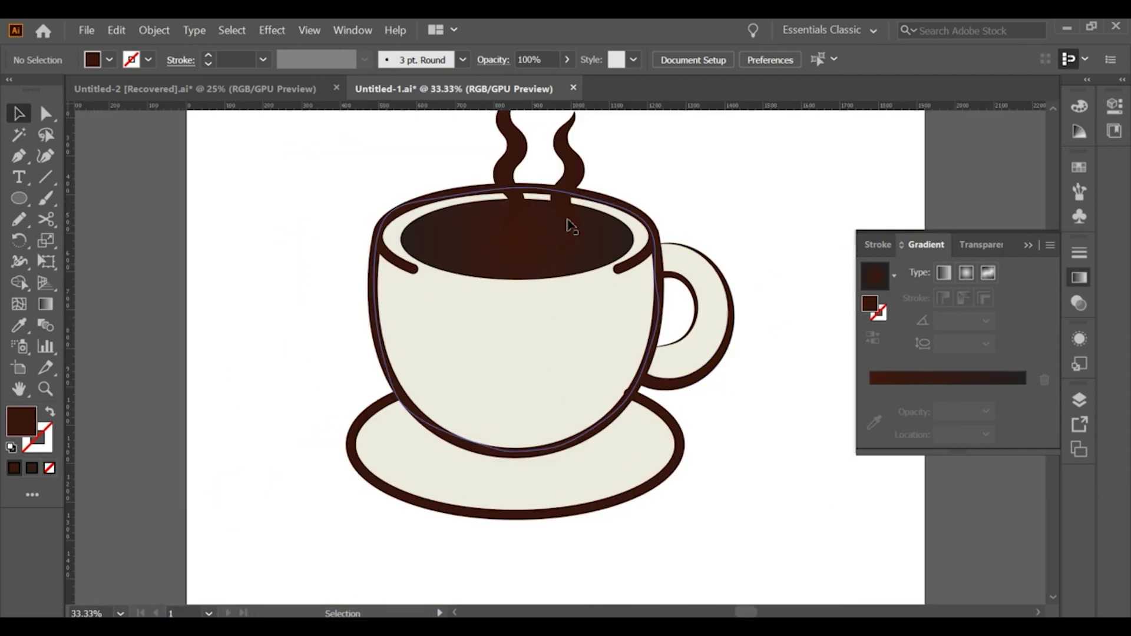
scroll(569, 226, up, 2)
click(575, 223)
click(117, 30)
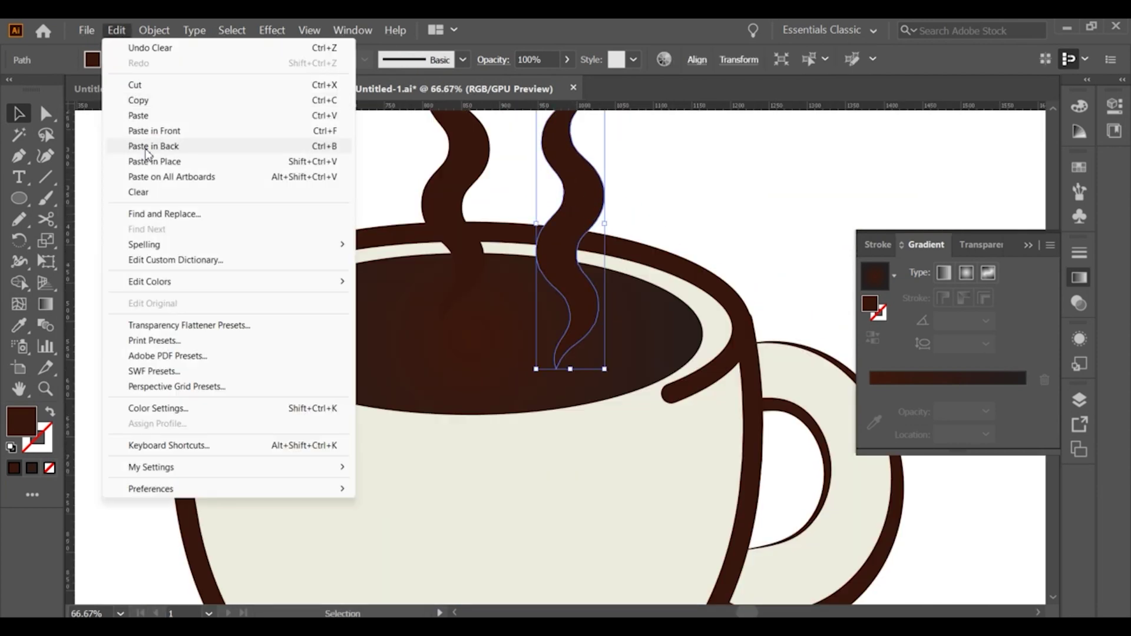
click(147, 146)
drag(536, 223, 533, 221)
click(235, 153)
Step: Paste the left wisp in back, extend it downward, and cut the rim gap with Shape Builder
click(437, 206)
click(116, 30)
click(147, 145)
shift+click(495, 235)
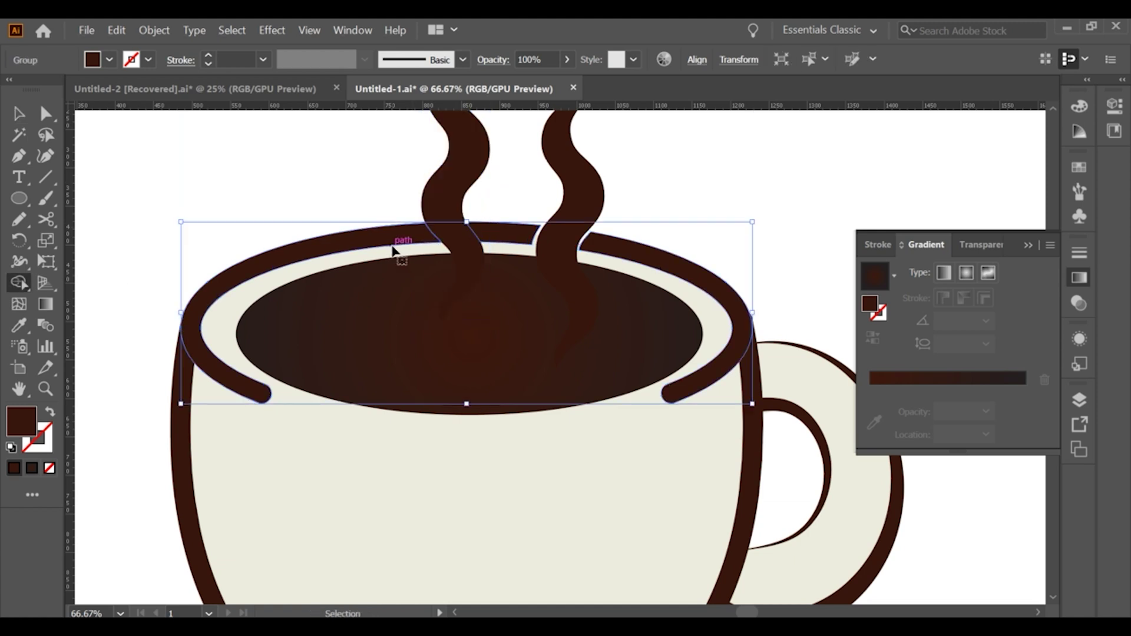
click(474, 206)
drag(490, 176, 499, 176)
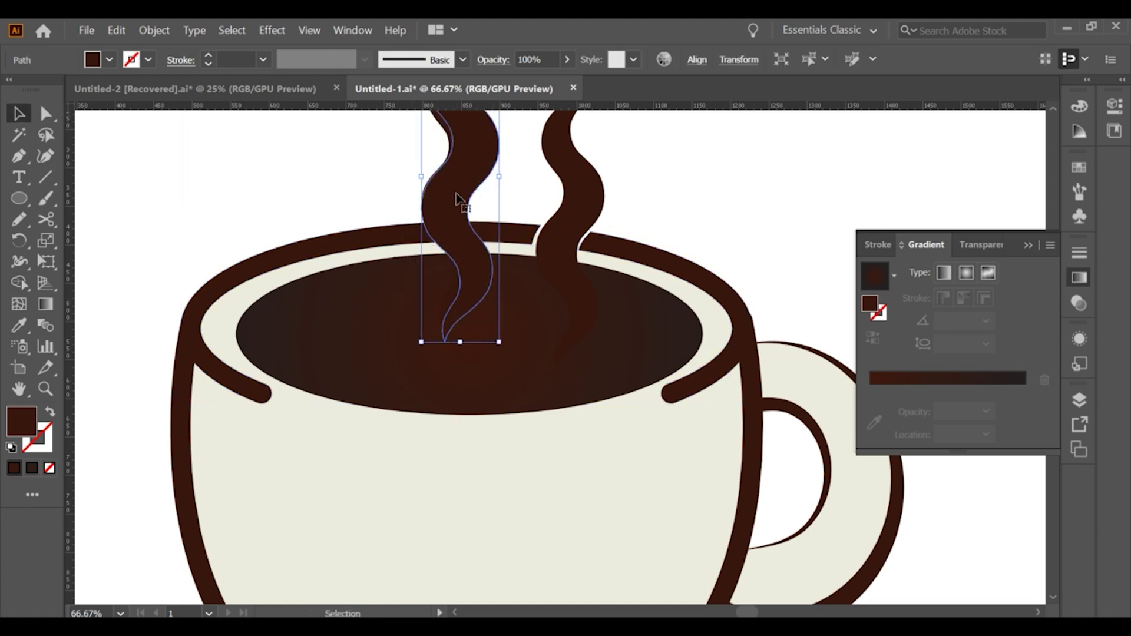
shift+click(513, 232)
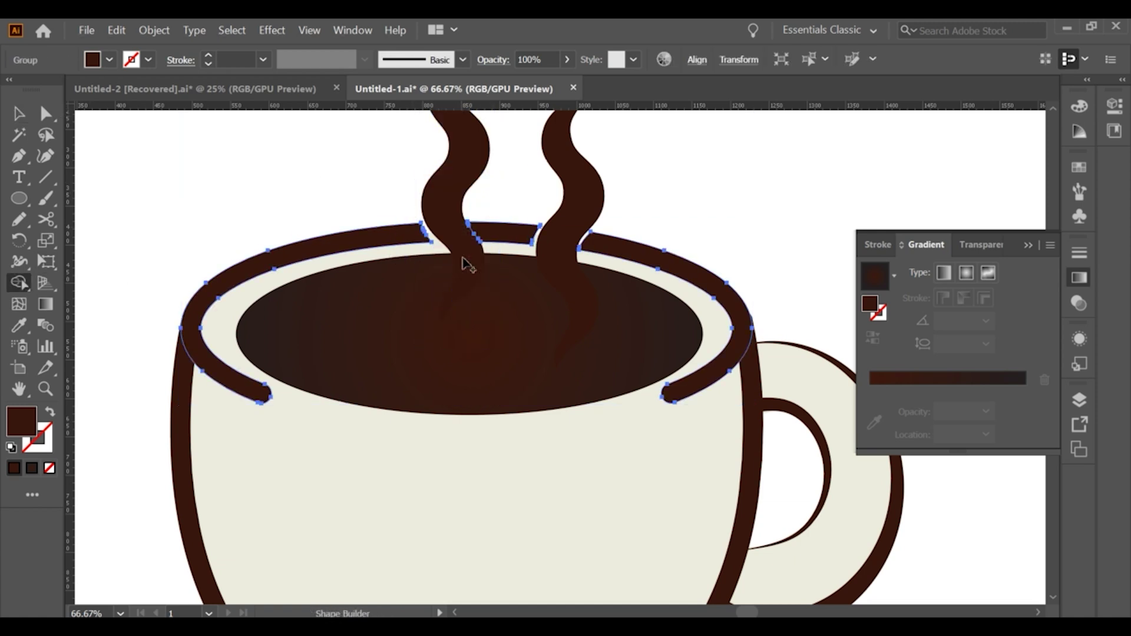
click(17, 112)
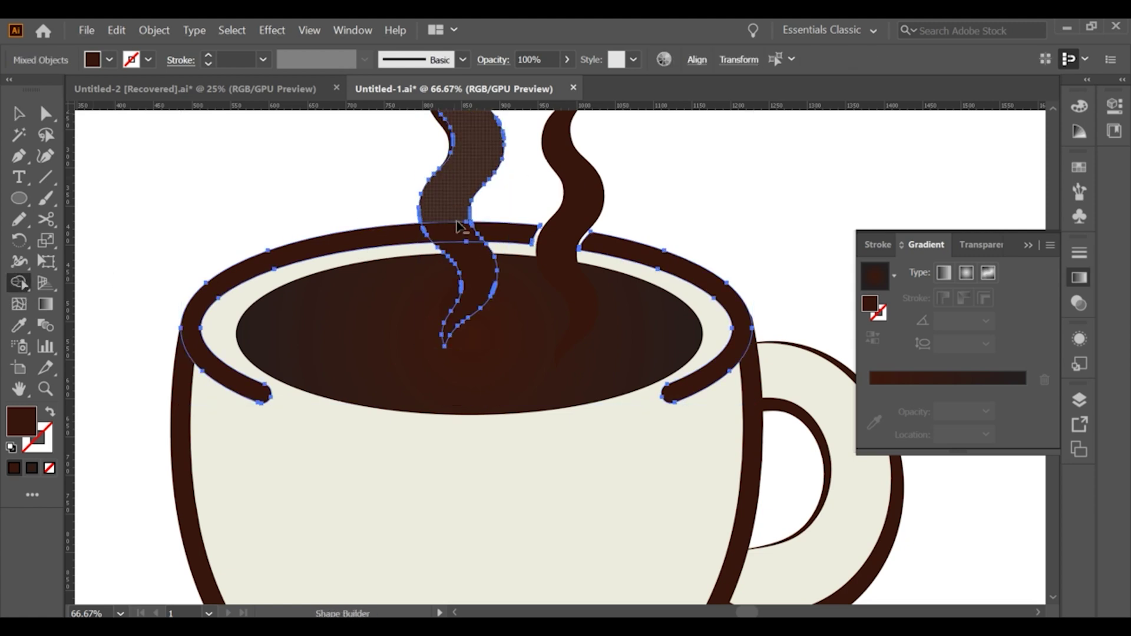
click(175, 143)
key(ctrl+minus)
key(ctrl+minus)
key(ctrl+minus)
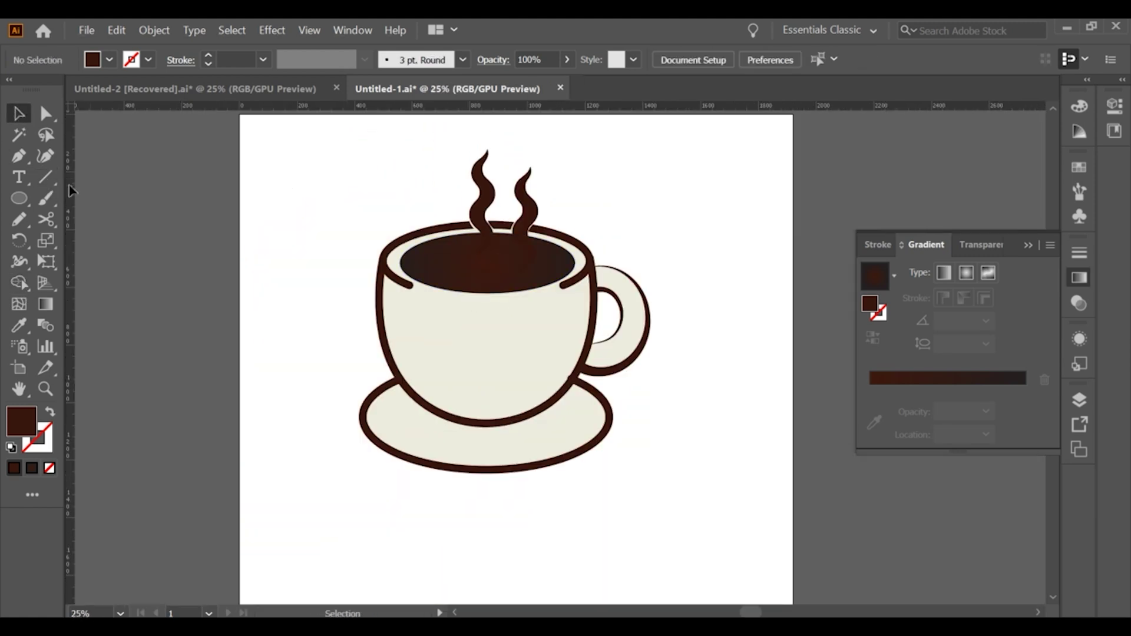
Step: Draw a dark brown eye circle, copy it, and add a cream highlight to the left eye
key(ctrl+plus)
key(ctrl+plus)
click(19, 200)
mouse_move(412, 320)
mouse_down()
mouse_move(439, 348)
mouse_move(597, 334)
mouse_up()
key(v)
click(255, 295)
click(20, 199)
drag(394, 305, 415, 323)
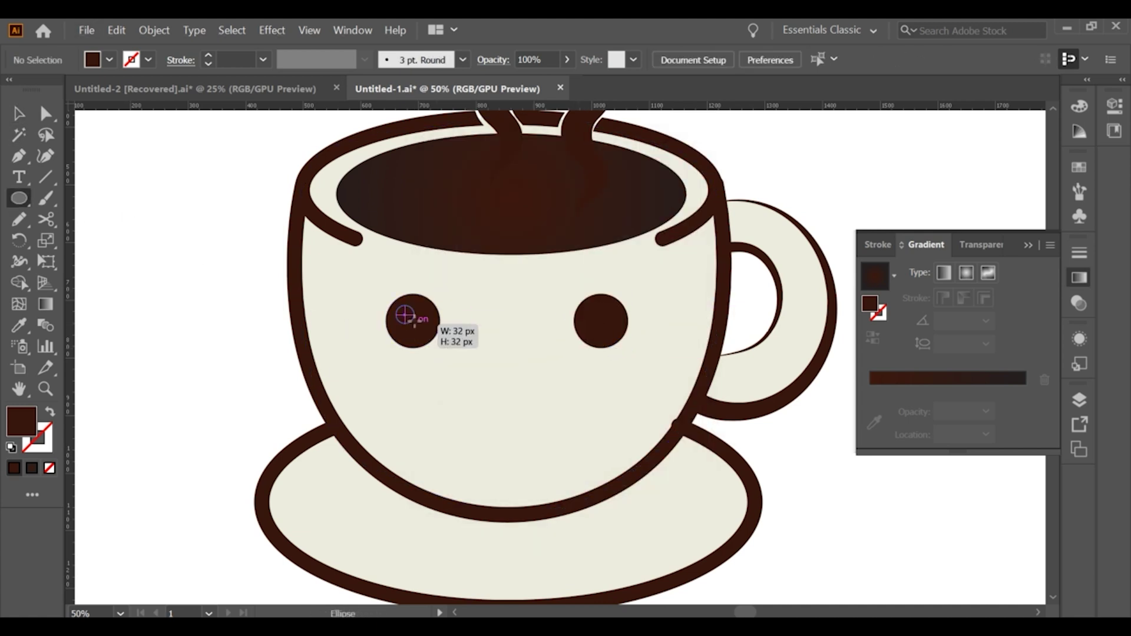
click(19, 326)
click(245, 240)
Step: Enlarge the left eye's highlight and reposition the right eye's highlight
key(v)
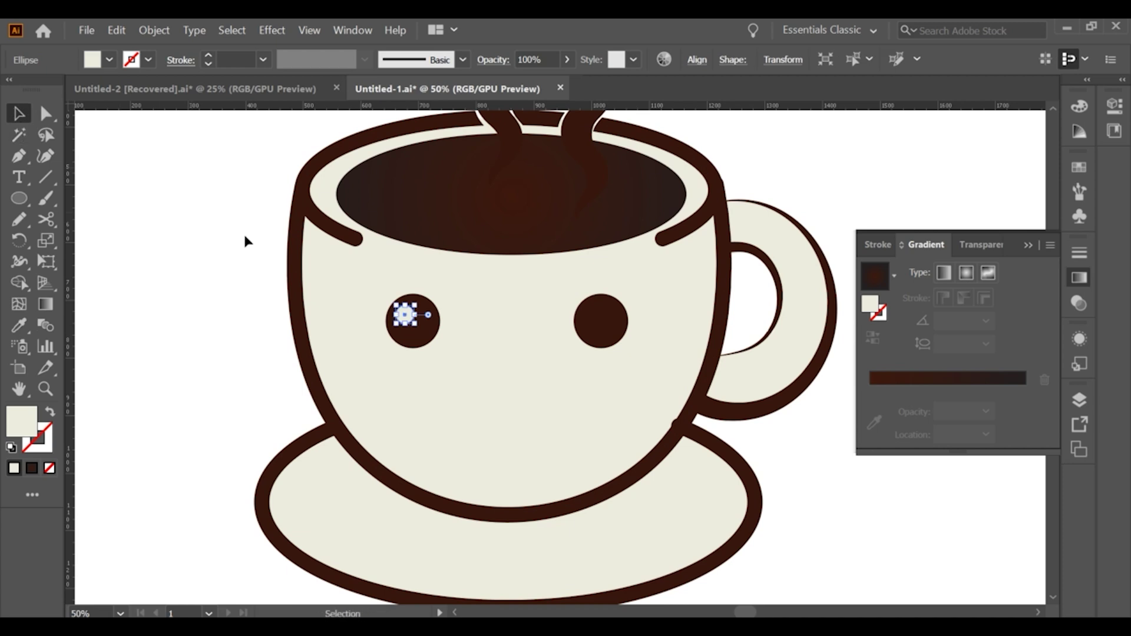
key(ctrl+plus)
key(ctrl+shift+a)
mouse_move(420, 324)
mouse_down()
mouse_move(436, 335)
mouse_move(663, 326)
mouse_move(666, 314)
mouse_up()
click(656, 343)
click(1026, 246)
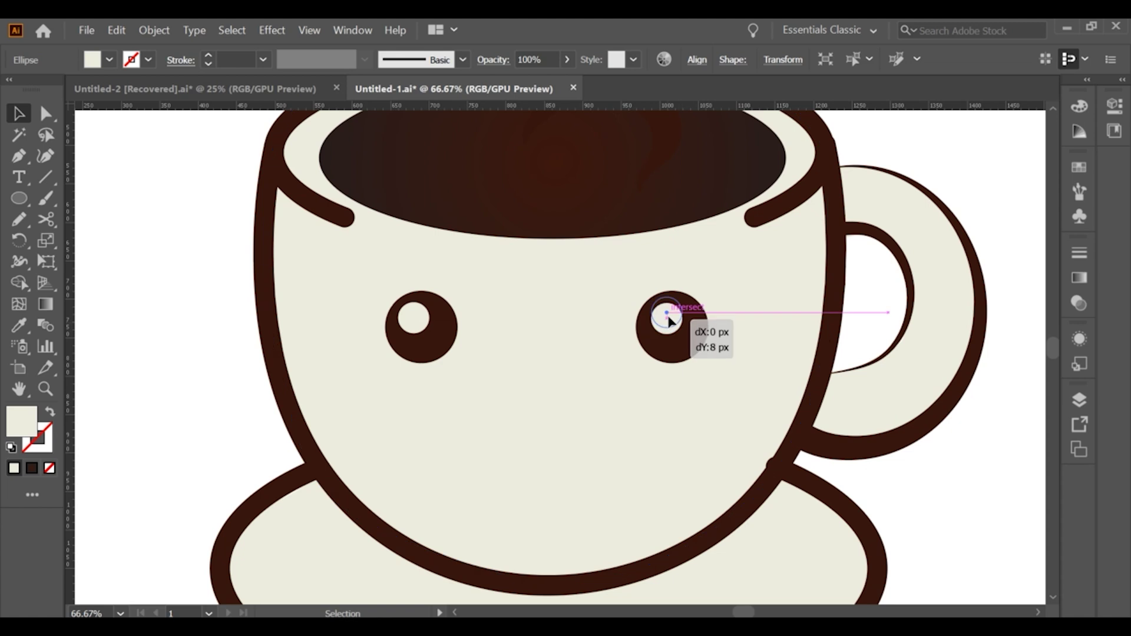
key(ctrl+shift+a)
scroll(722, 366, left, 2)
Step: Group each eye with its highlight
click(730, 333)
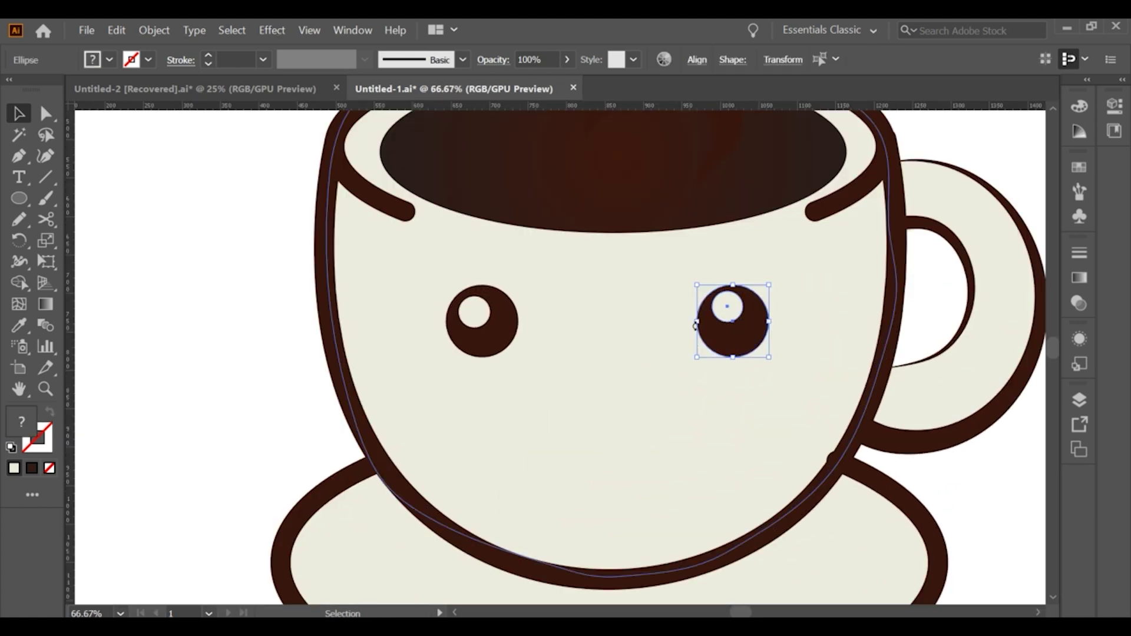
scroll(704, 336, down, 1)
right_click(707, 327)
click(739, 119)
click(474, 297)
right_click(479, 304)
click(557, 415)
Step: Try centring both eyes horizontally, then undo it
shift+click(731, 318)
click(696, 59)
click(602, 93)
key(ctrl+z)
click(696, 59)
click(147, 253)
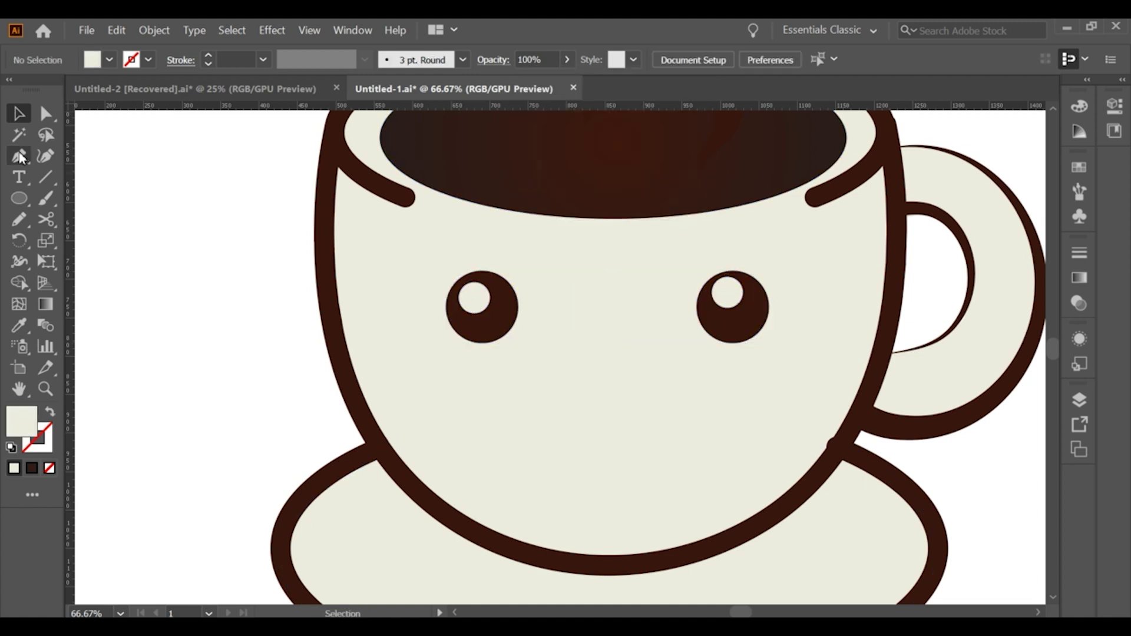
Step: Place the starting point of the mouth path below the eyes
click(518, 409)
key(ctrl+z)
click(541, 362)
Step: Redraw the mouth as a curved smile with a thick brown 18 pt stroke and round caps
key(ctrl+z)
key(ctrl+z)
click(522, 364)
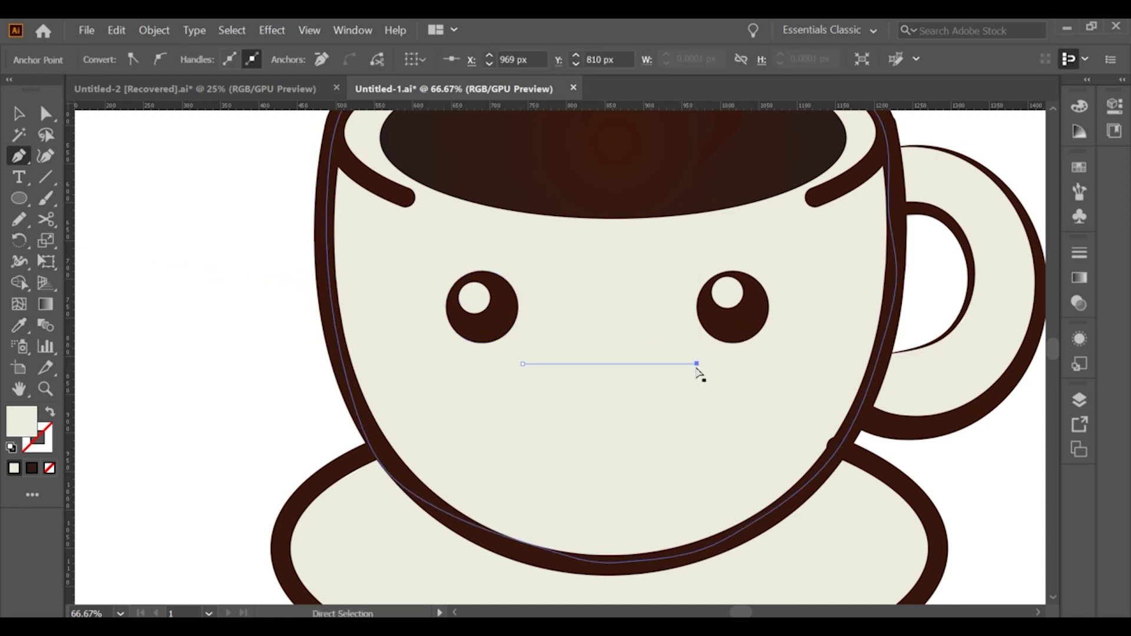
drag(697, 363, 789, 319)
click(19, 114)
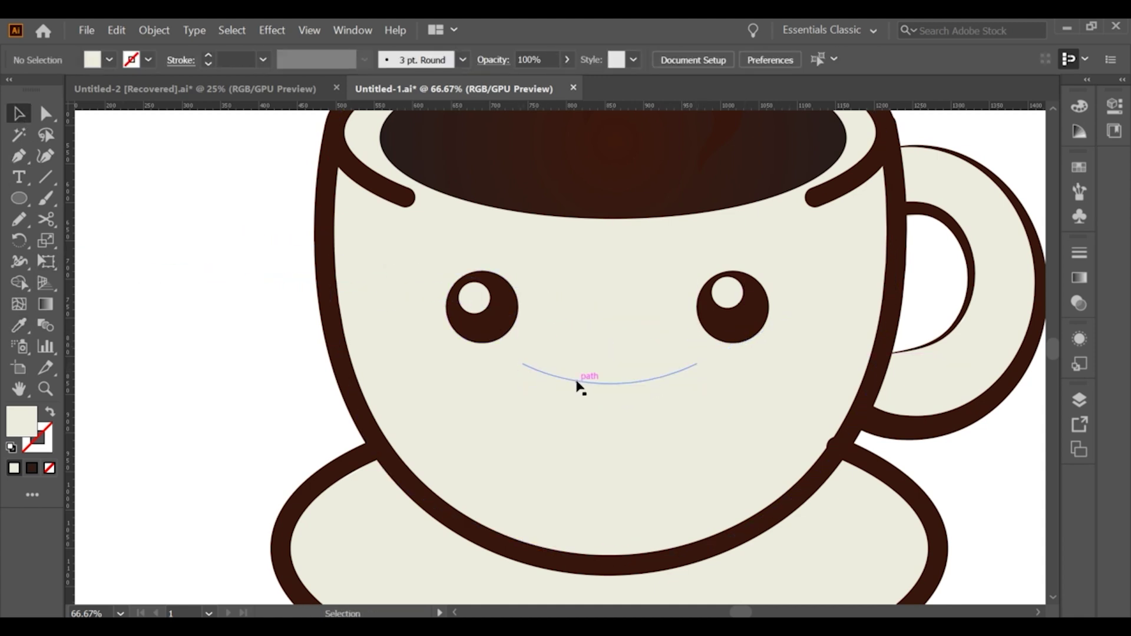
click(578, 387)
key(period)
click(19, 325)
click(378, 471)
click(51, 412)
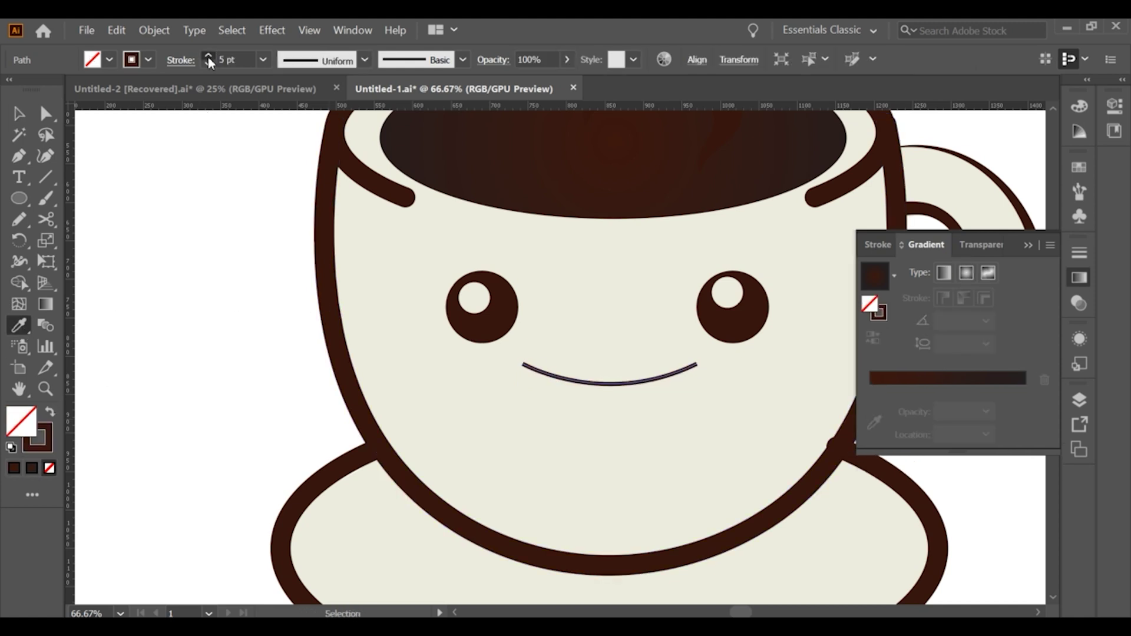
click(179, 61)
click(90, 107)
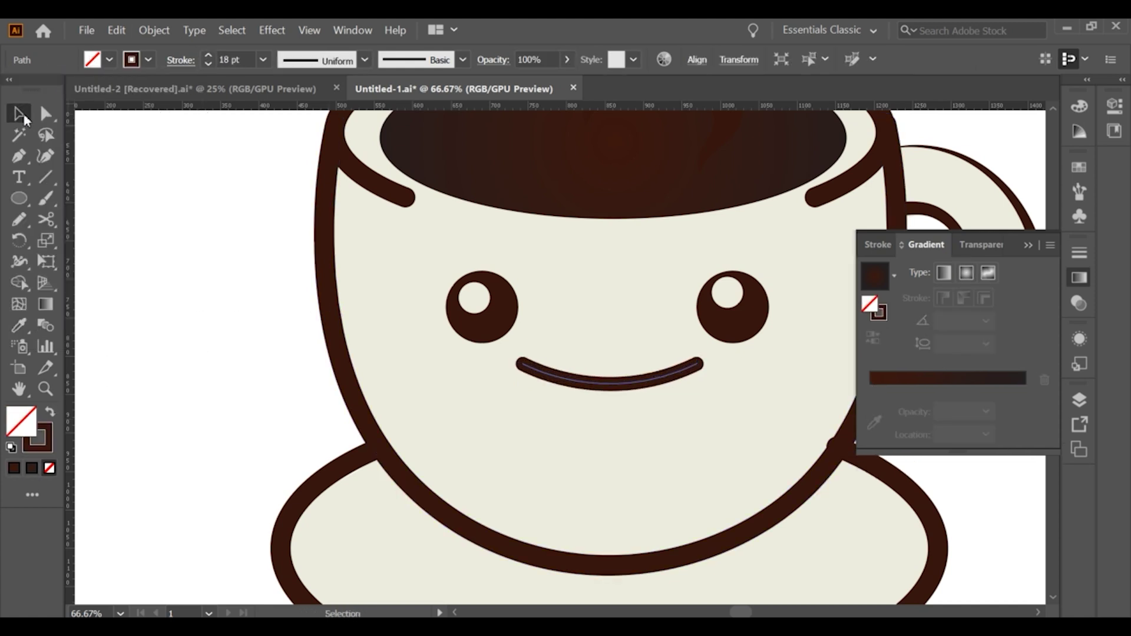
Step: Add small solid brown cheek dots, duplicated into a pair on each cheek
key(ctrl+shift+a)
drag(560, 499, 508, 472)
key(l)
mouse_move(386, 334)
mouse_down()
mouse_move(411, 358)
mouse_move(703, 340)
mouse_up()
key(shift+x)
key(v)
shift+click(399, 353)
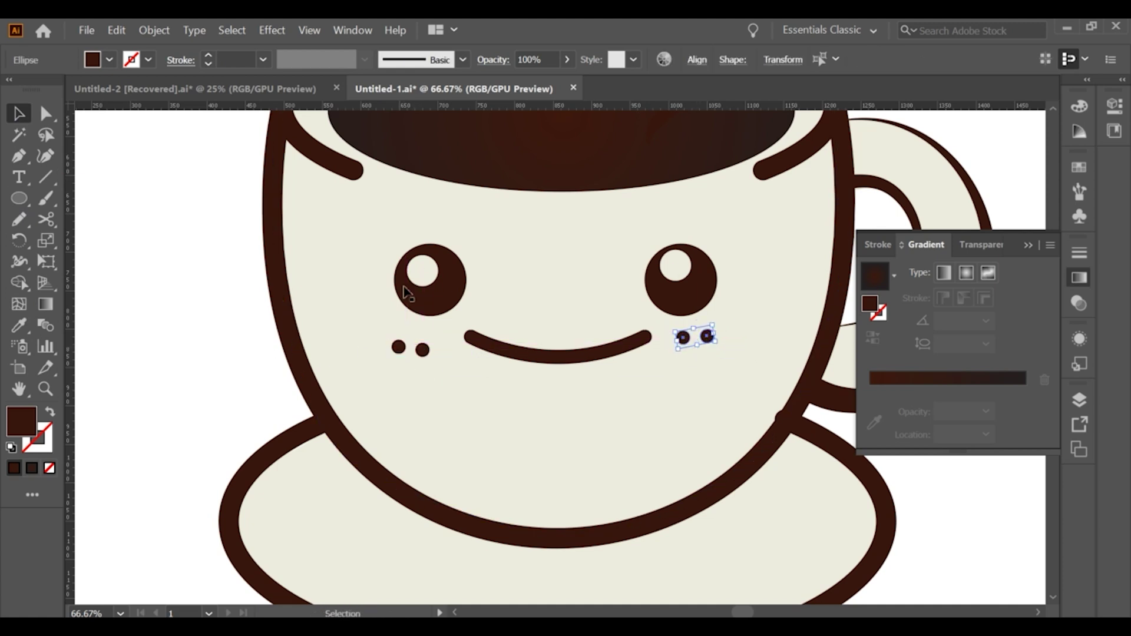
key(ctrl+shift+a)
key(ctrl+minus)
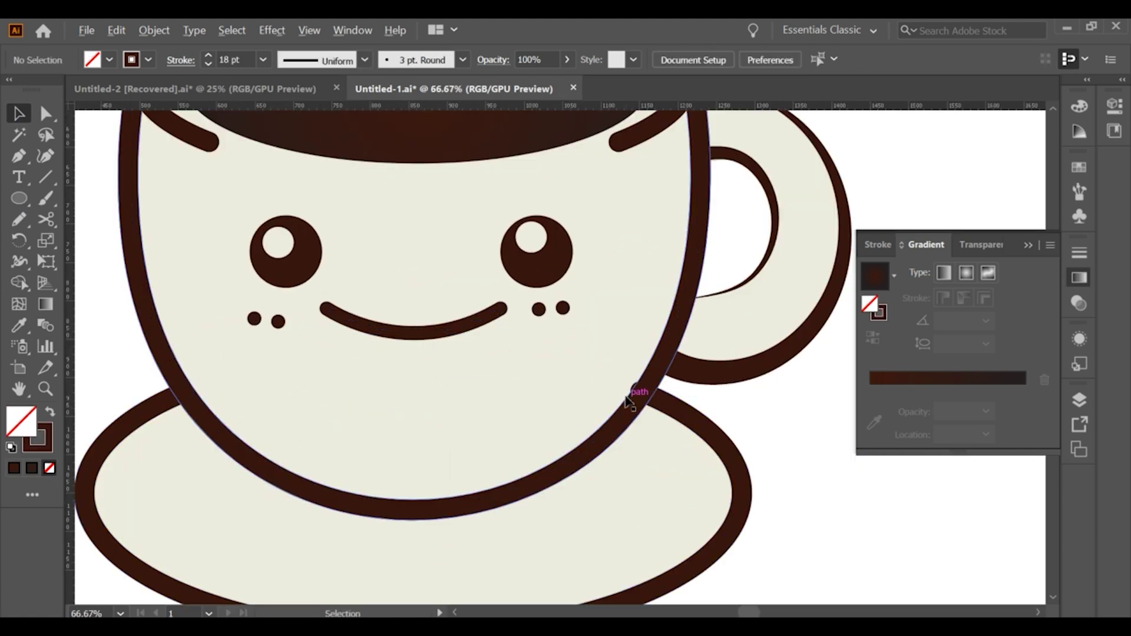
key(ctrl+minus)
key(ctrl+minus)
key(ctrl+minus)
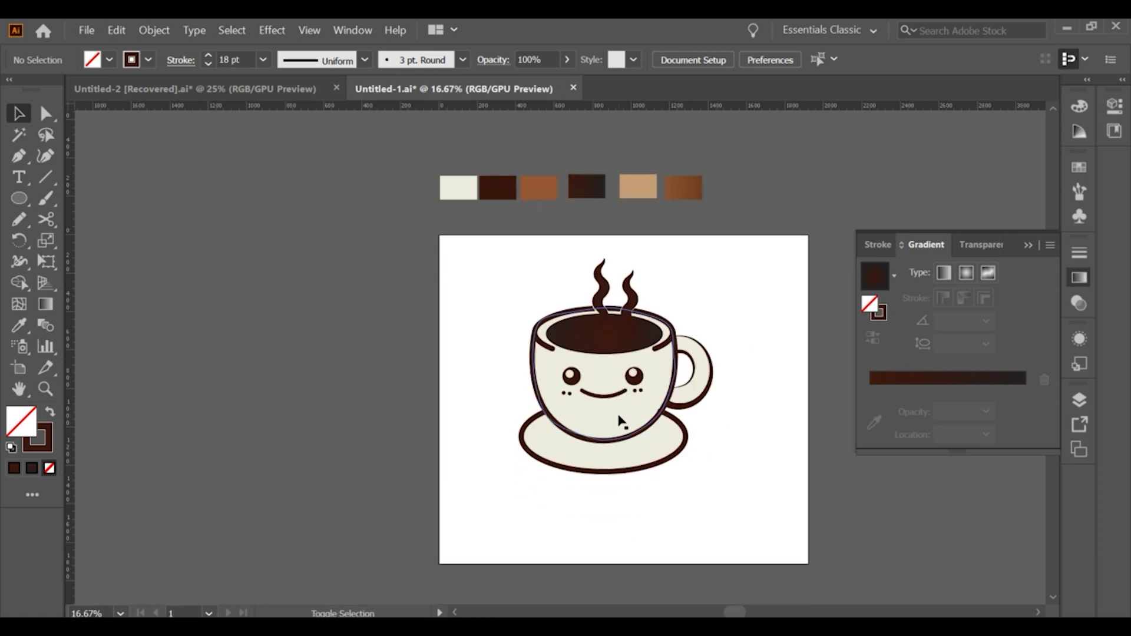
key(ctrl+plus)
key(ctrl+plus)
key(ctrl+plus)
Step: Draw a curved dividing line from the cup rim onto the saucer with a 16 pt stroke
key(p)
drag(712, 172, 730, 206)
click(648, 172)
drag(391, 432, 111, 478)
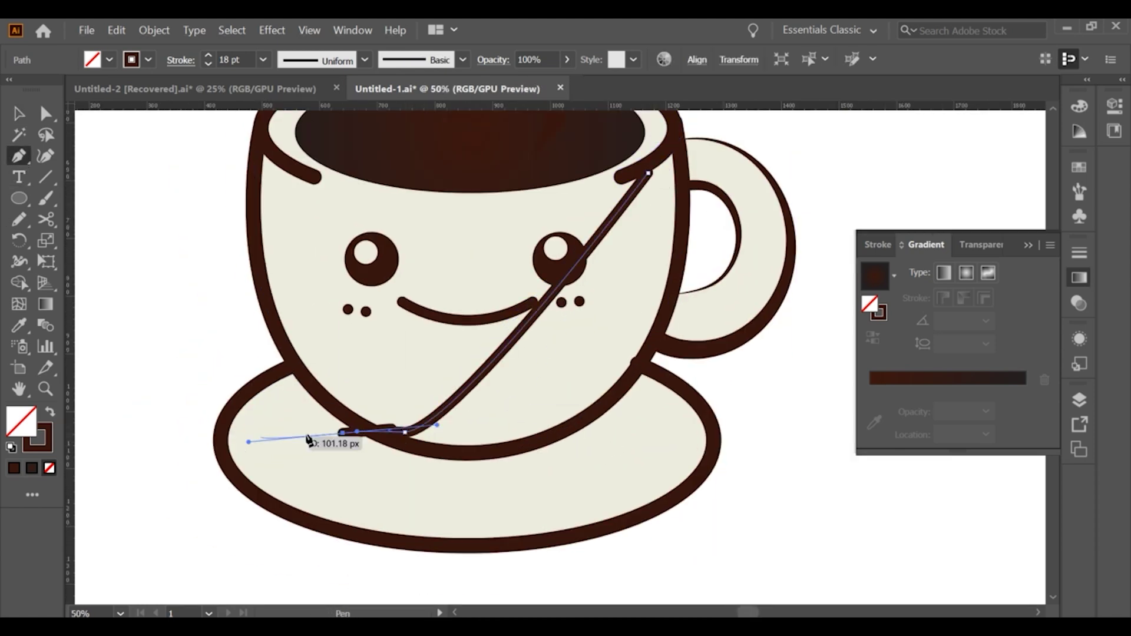
key(v)
click(462, 420)
click(208, 63)
click(209, 64)
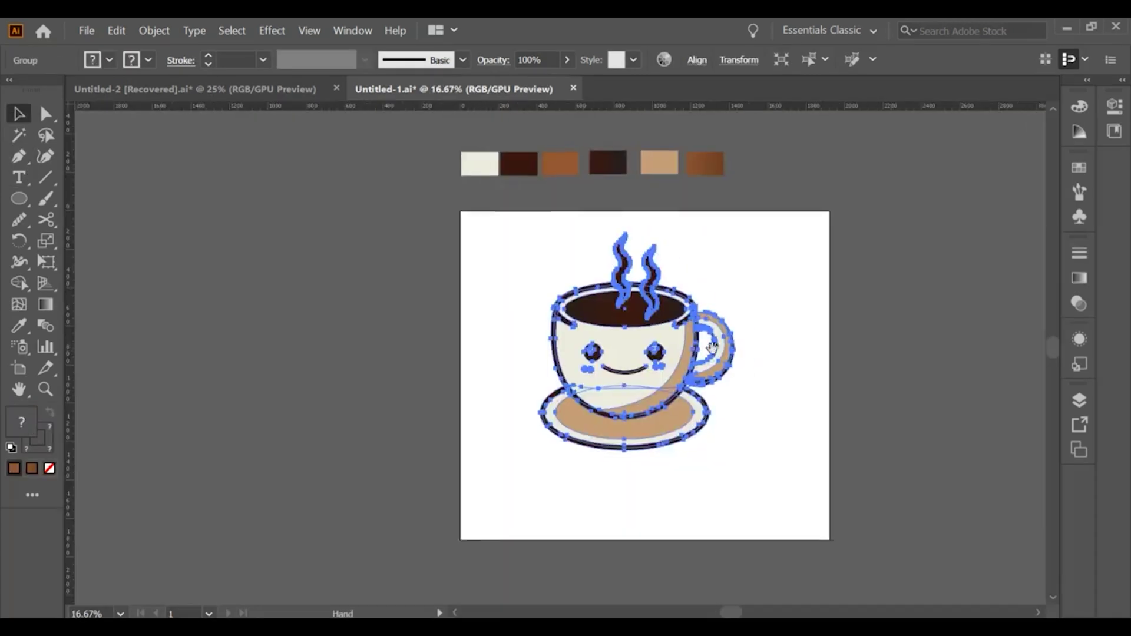
Step: Draw a large circle around the cup and swap its fill and stroke
key(ctrl+minus)
key(ctrl+minus)
key(ctrl+minus)
click(356, 310)
key(l)
drag(534, 372, 665, 502)
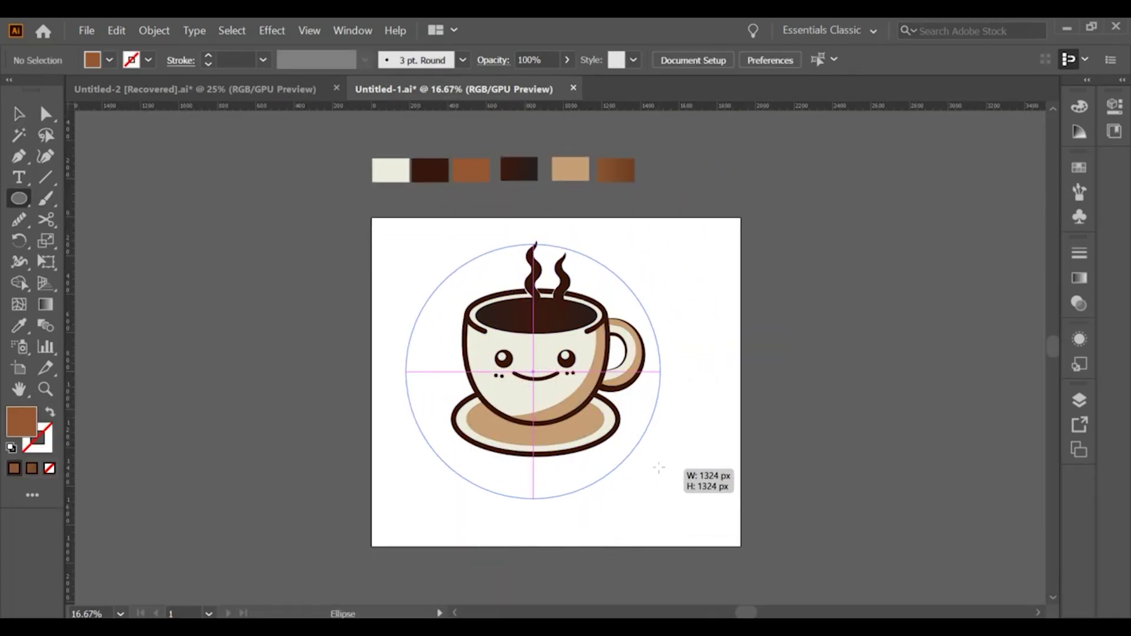
key(shift+x)
drag(533, 375, 540, 362)
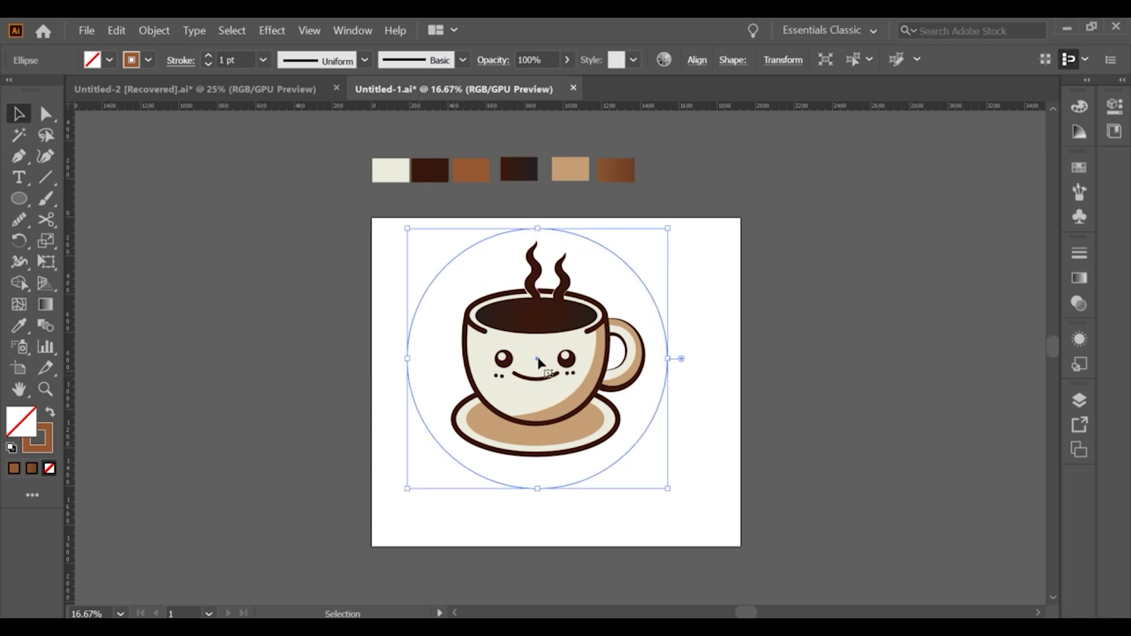
Step: Centre the cup horizontally and vertically on the circle
shift+click(557, 436)
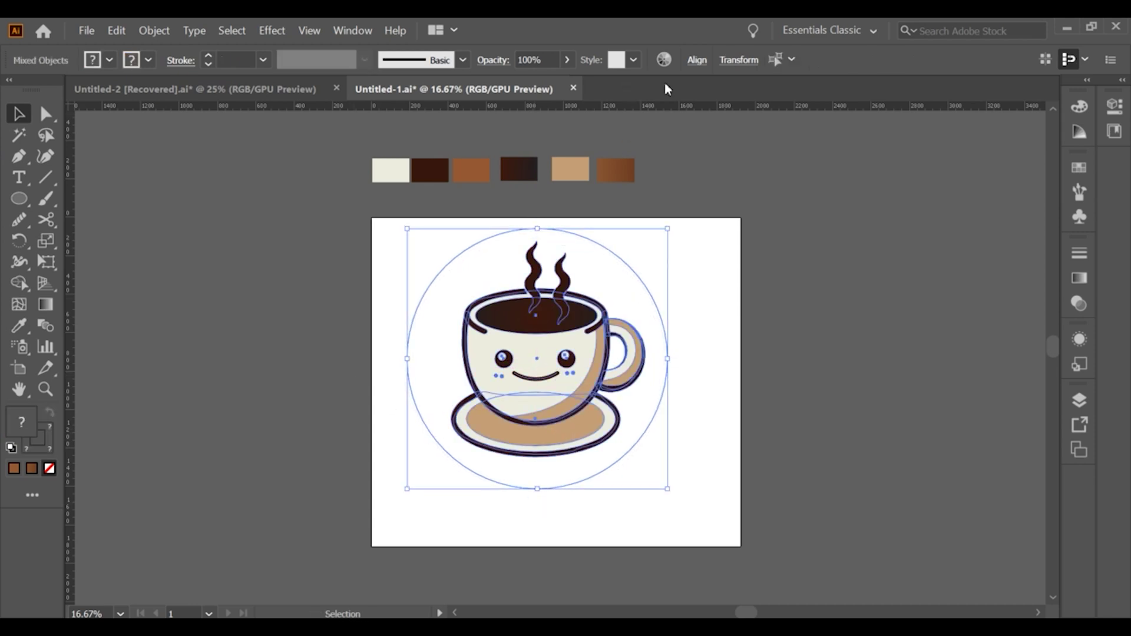
click(697, 60)
click(553, 112)
click(717, 273)
Step: Resize the circle around the cup and nudge the cup slightly right
click(452, 462)
drag(537, 488, 539, 518)
click(360, 233)
click(475, 242)
drag(506, 332, 515, 332)
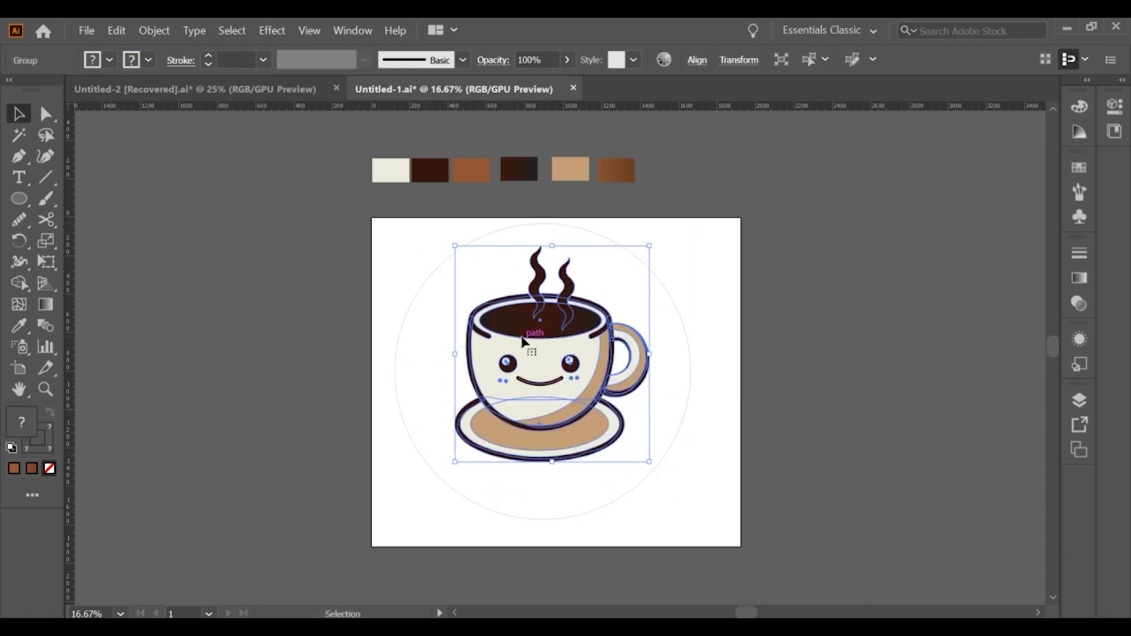
click(701, 353)
drag(543, 520, 543, 499)
click(542, 232)
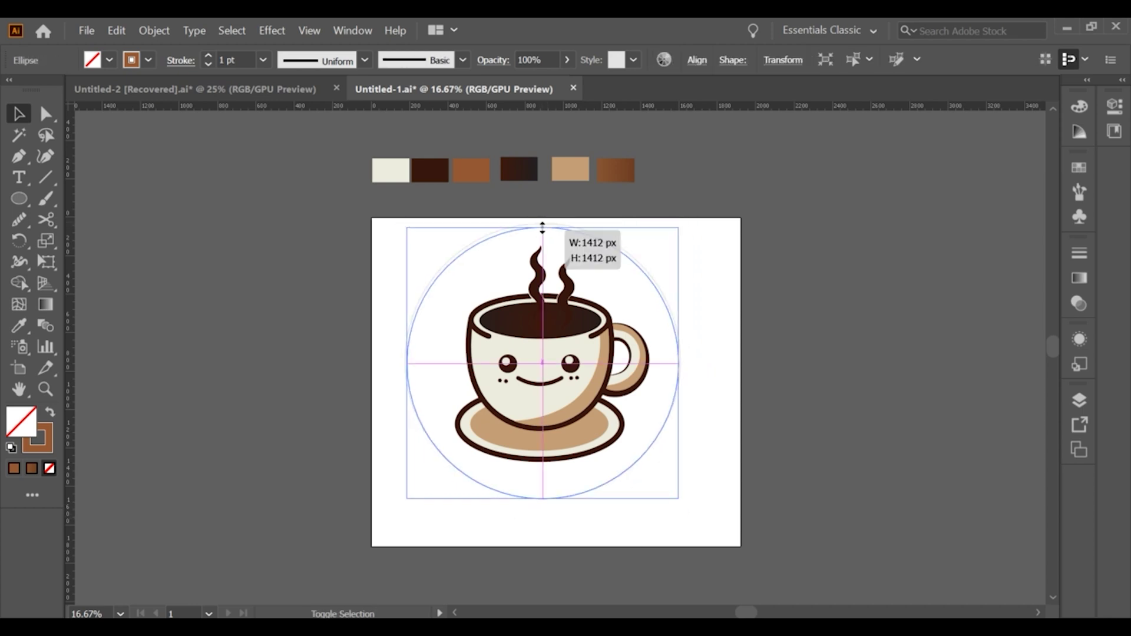
Step: Make the circle a solid brown disc and send it behind the cup
click(50, 412)
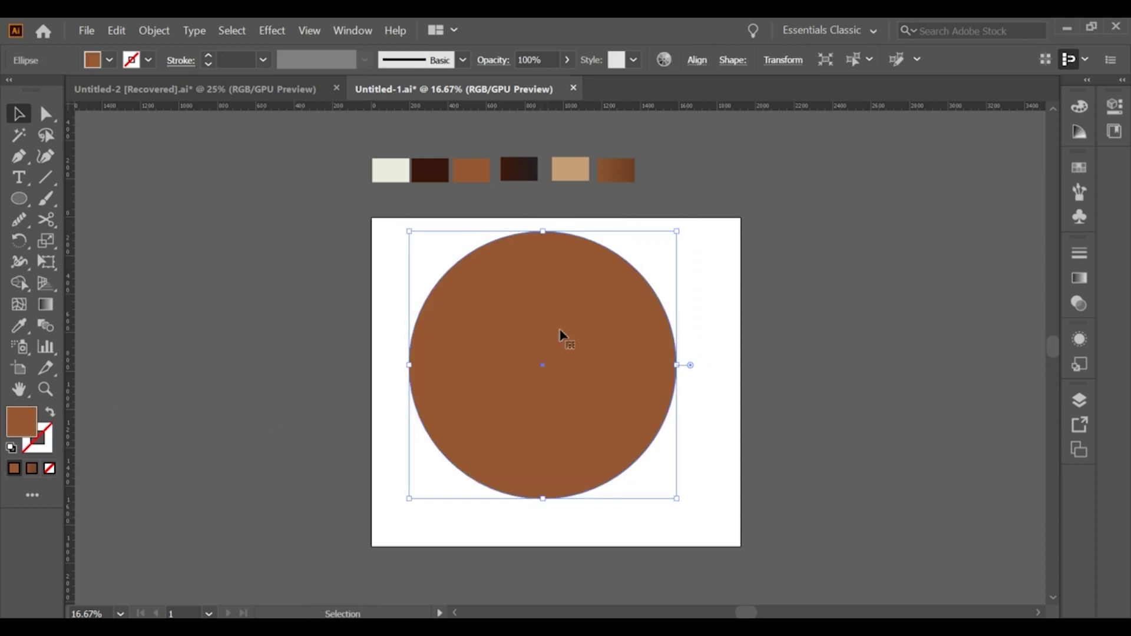
right_click(560, 335)
click(739, 319)
Step: Place a copy of the cup left of the artboard and scale the circle and cup up together
drag(450, 351, 312, 354)
click(542, 383)
shift+click(649, 265)
drag(676, 365, 715, 383)
click(676, 366)
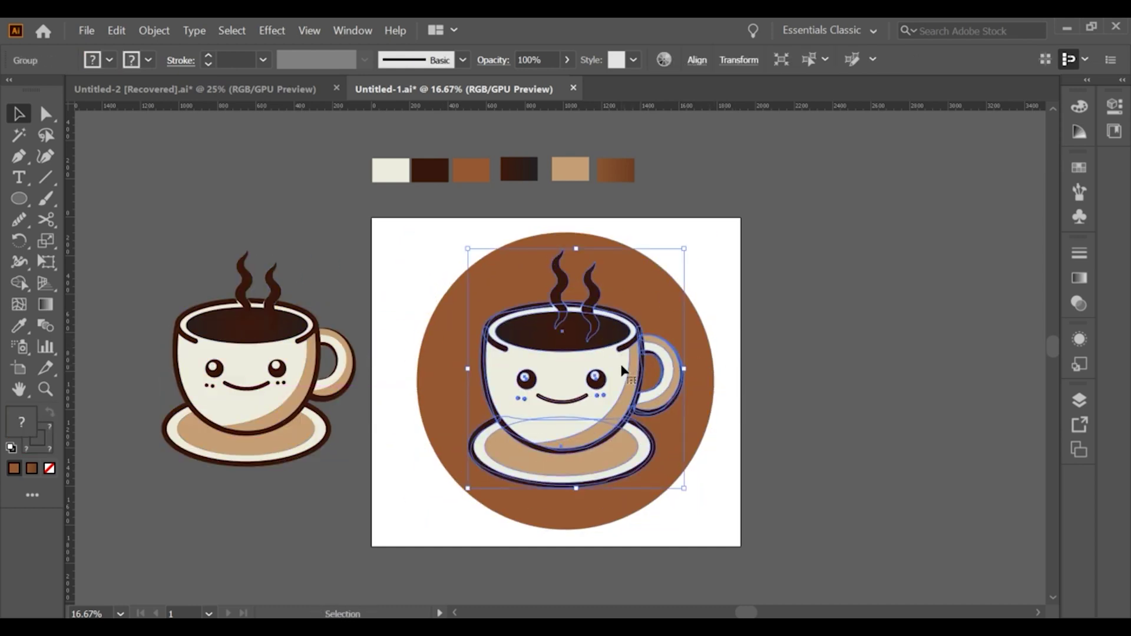
click(355, 29)
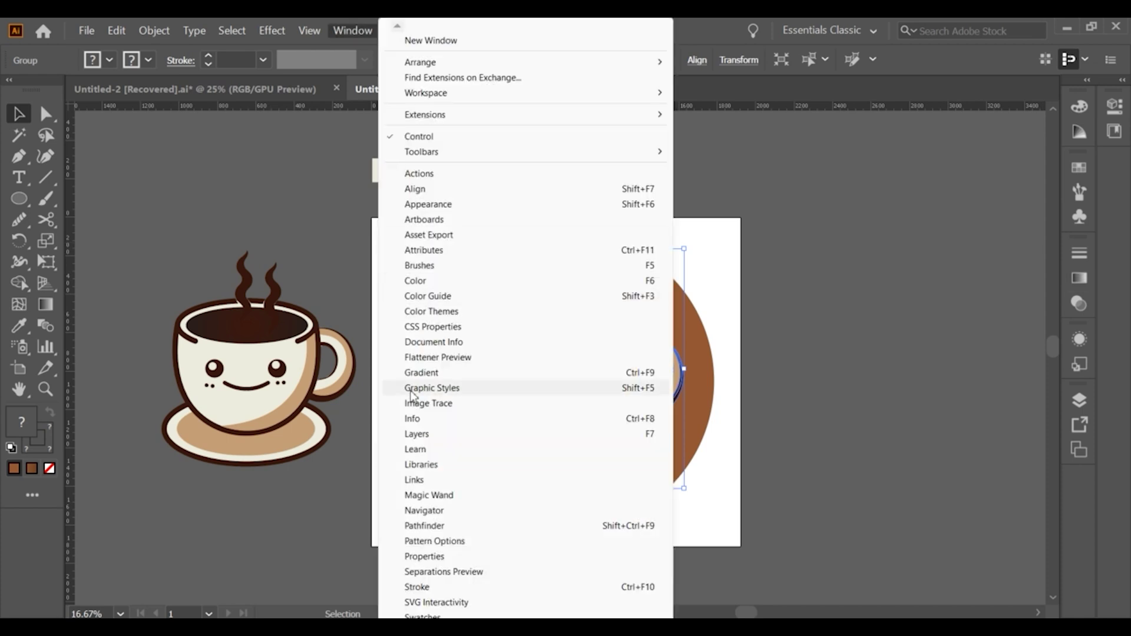
Step: Unite the cup into one silhouette with Pathfinder and fill it cream
click(429, 525)
drag(750, 144, 960, 220)
click(817, 262)
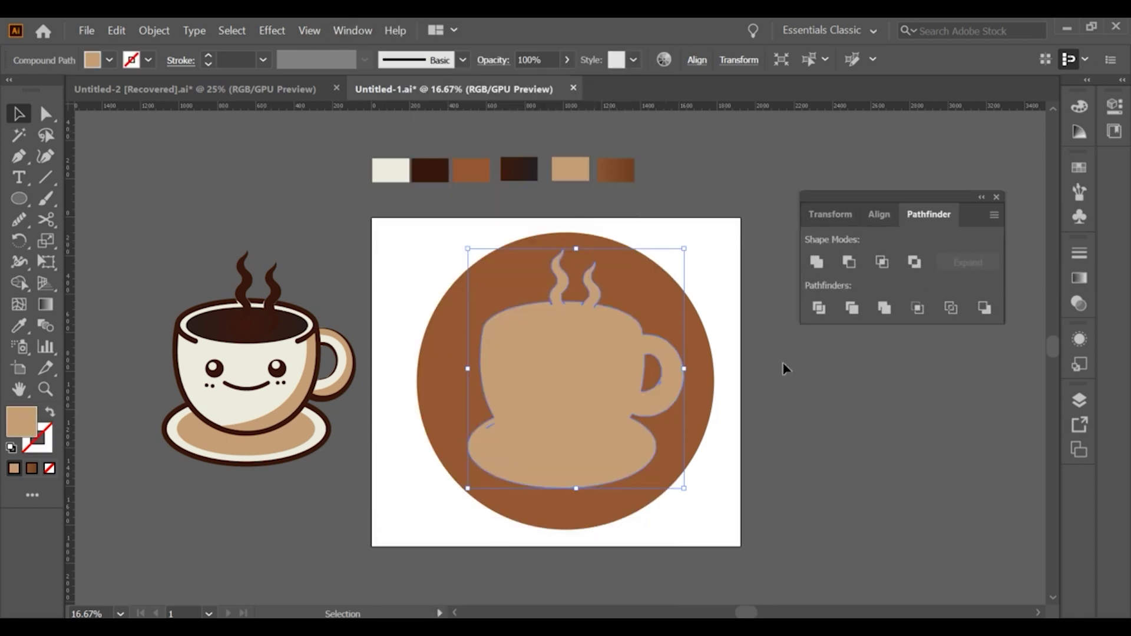
right_click(592, 365)
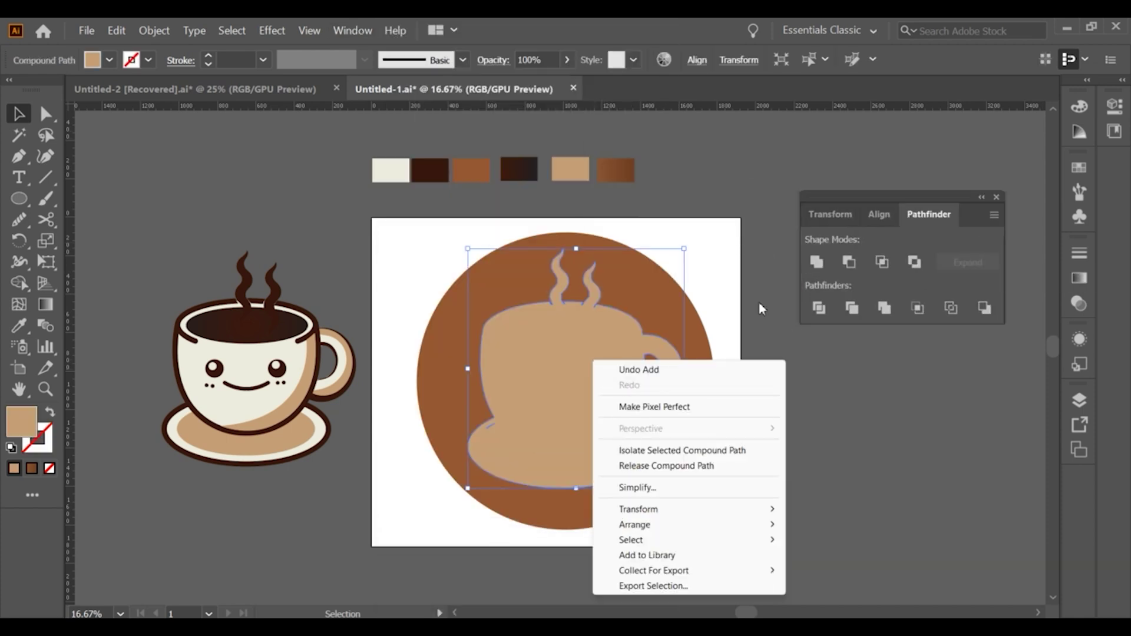
click(625, 449)
double_click(755, 341)
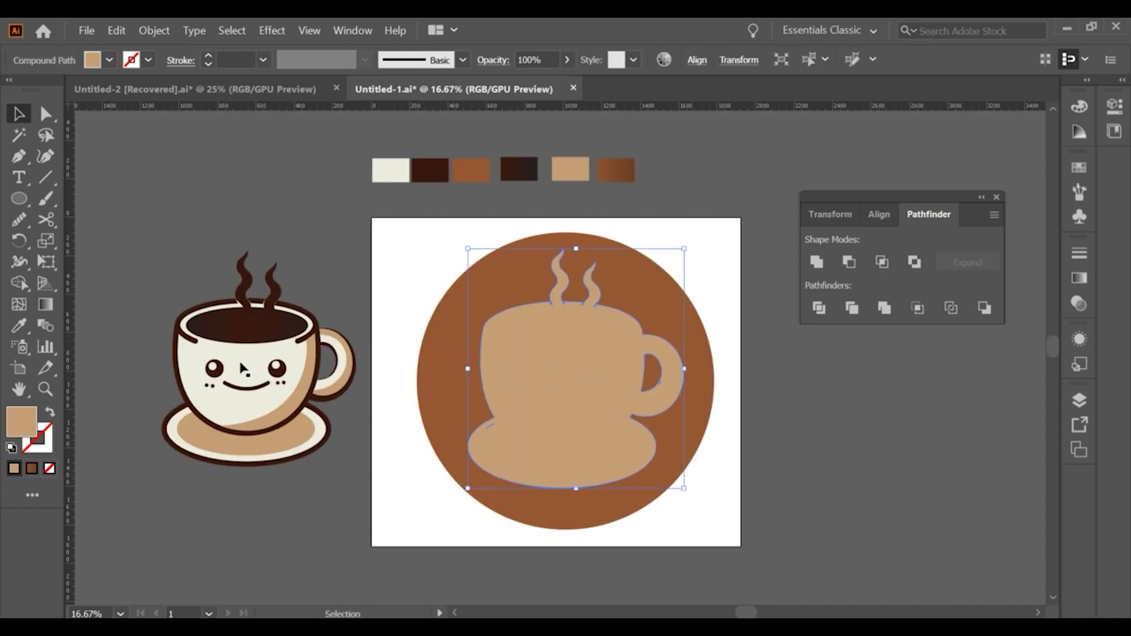
click(19, 325)
click(194, 389)
Step: Move the spare cup copy onto the circle and size it to sit inside the cream outline
key(v)
click(171, 151)
mouse_move(248, 365)
mouse_down()
mouse_move(548, 372)
mouse_move(589, 406)
mouse_up()
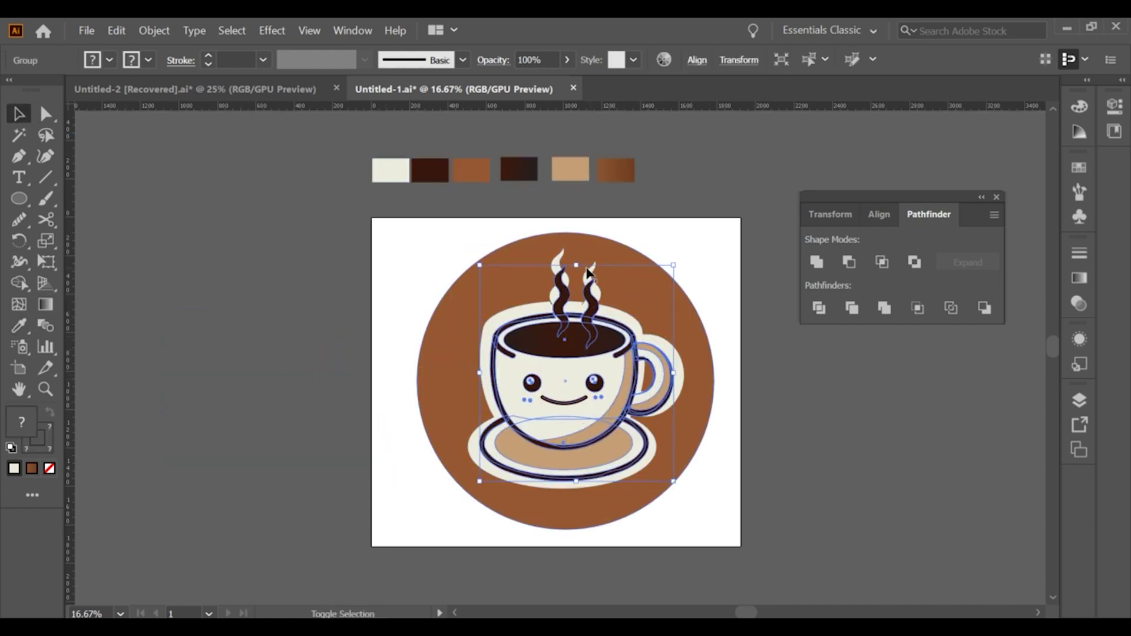
drag(576, 265, 576, 252)
click(602, 361)
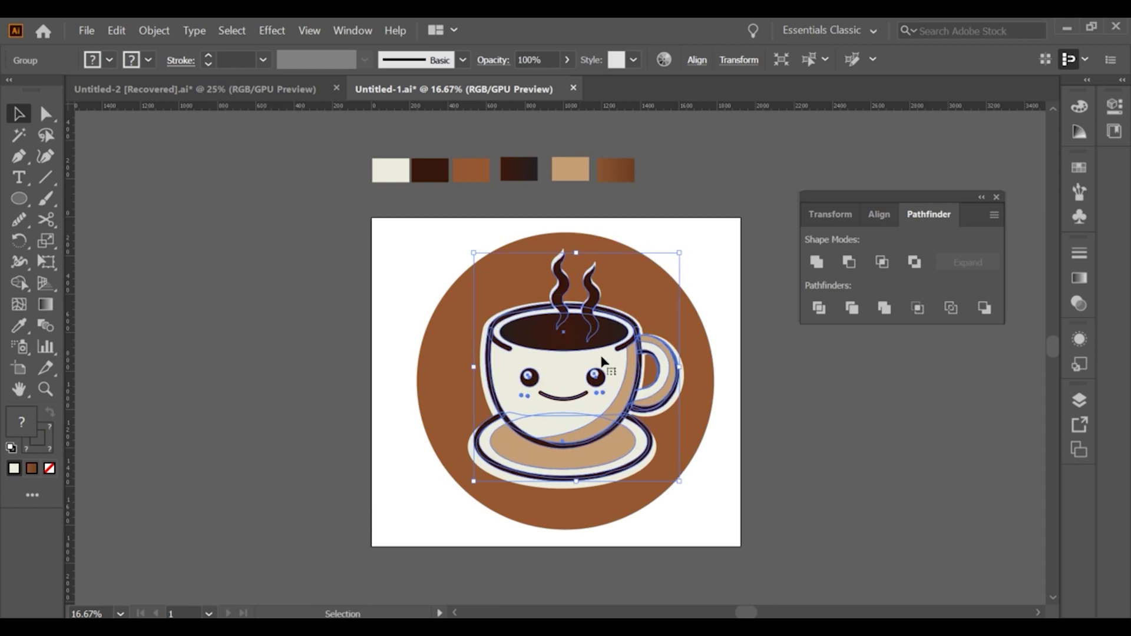
drag(680, 367, 626, 364)
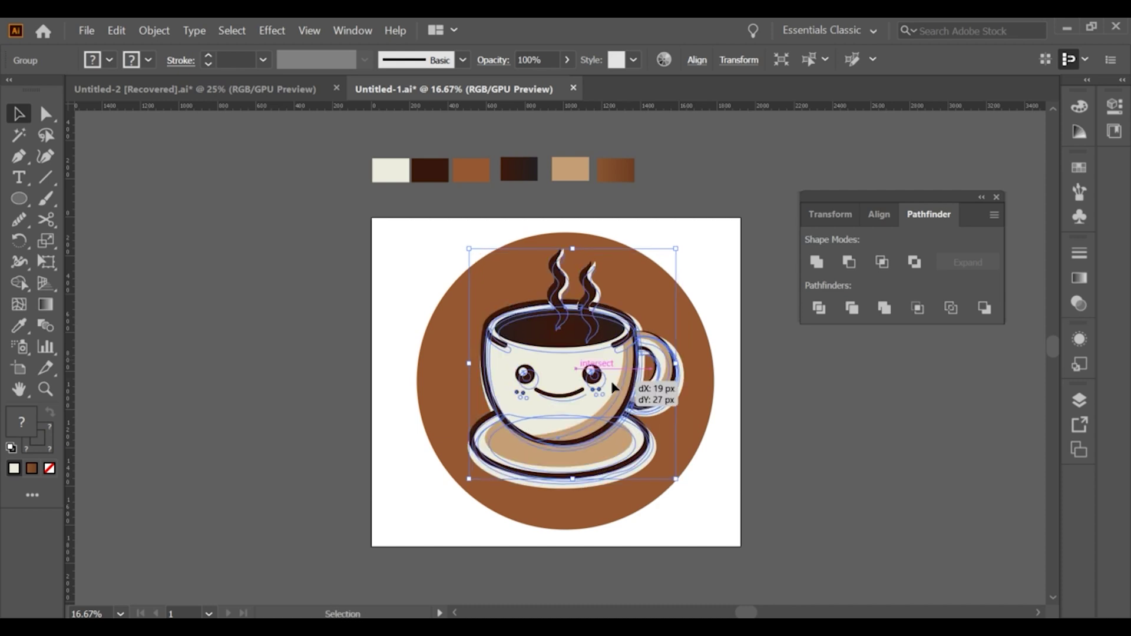
drag(626, 361, 630, 363)
click(786, 422)
scroll(772, 409, down, 1)
scroll(772, 409, down, 1)
scroll(738, 385, up, 1)
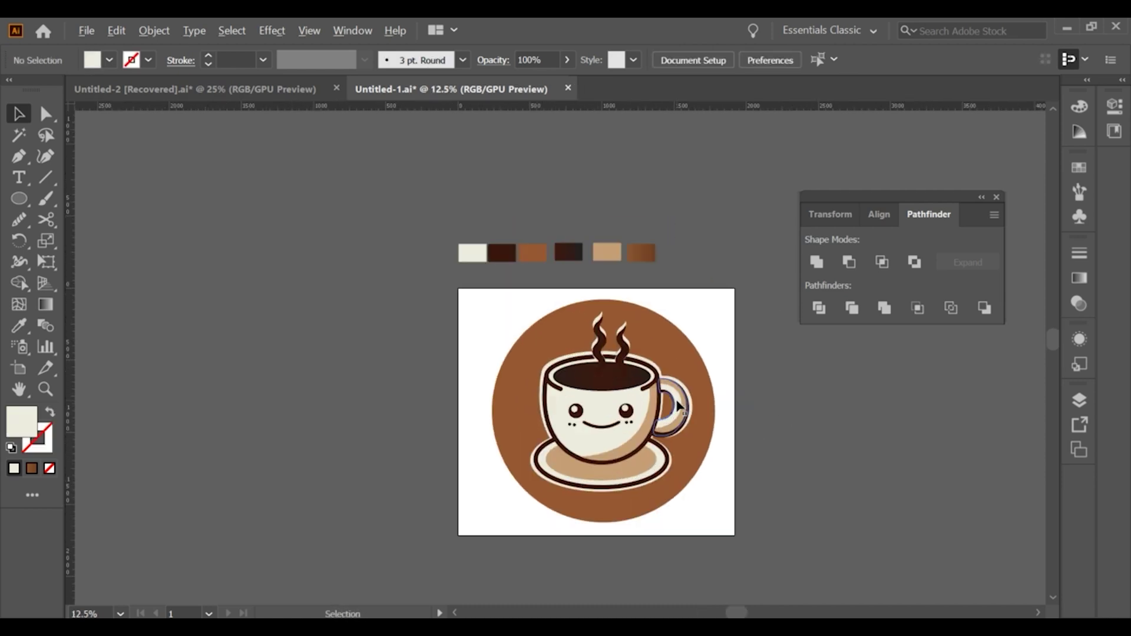
Step: Drag anchor points of the cream outline, including its left edge, closer to the cup
scroll(738, 384, up, 2)
double_click(606, 359)
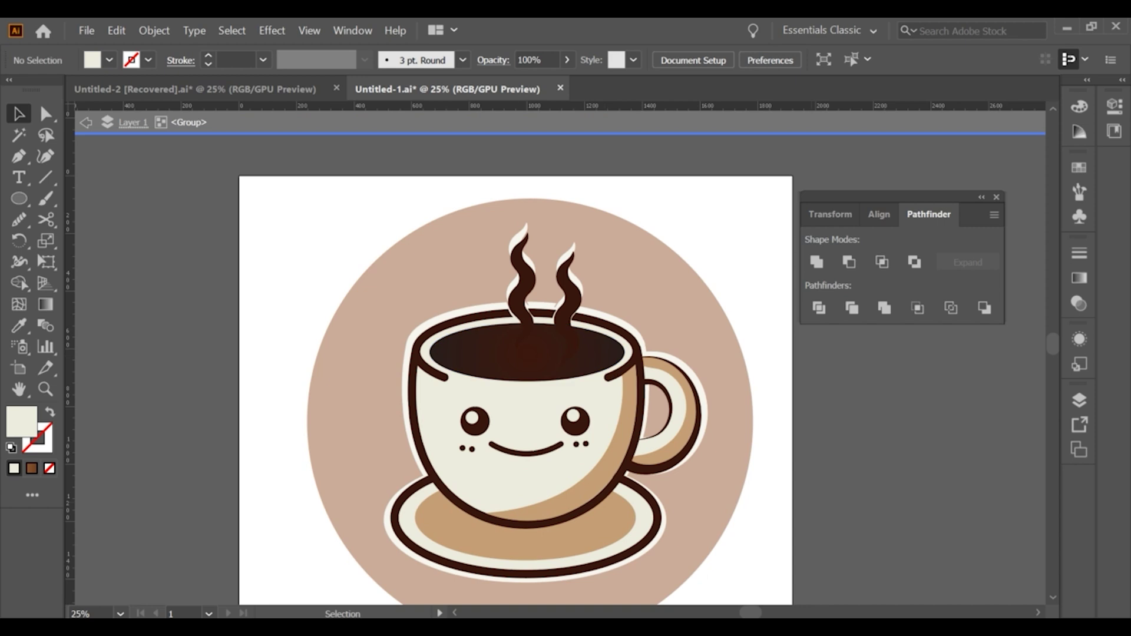
double_click(857, 443)
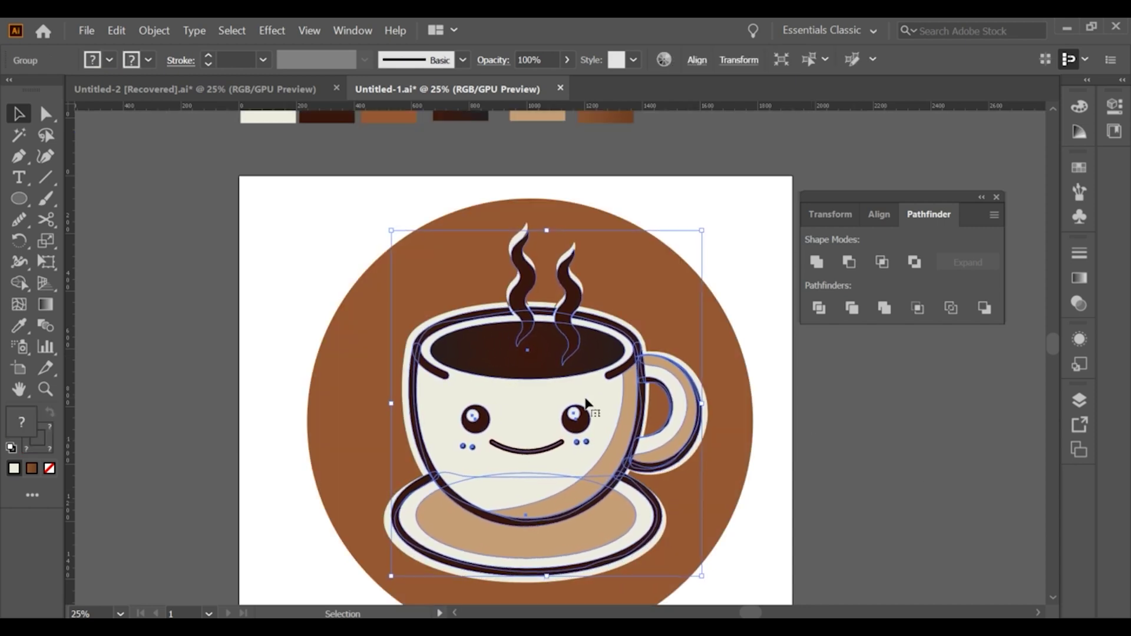
click(824, 445)
key(a)
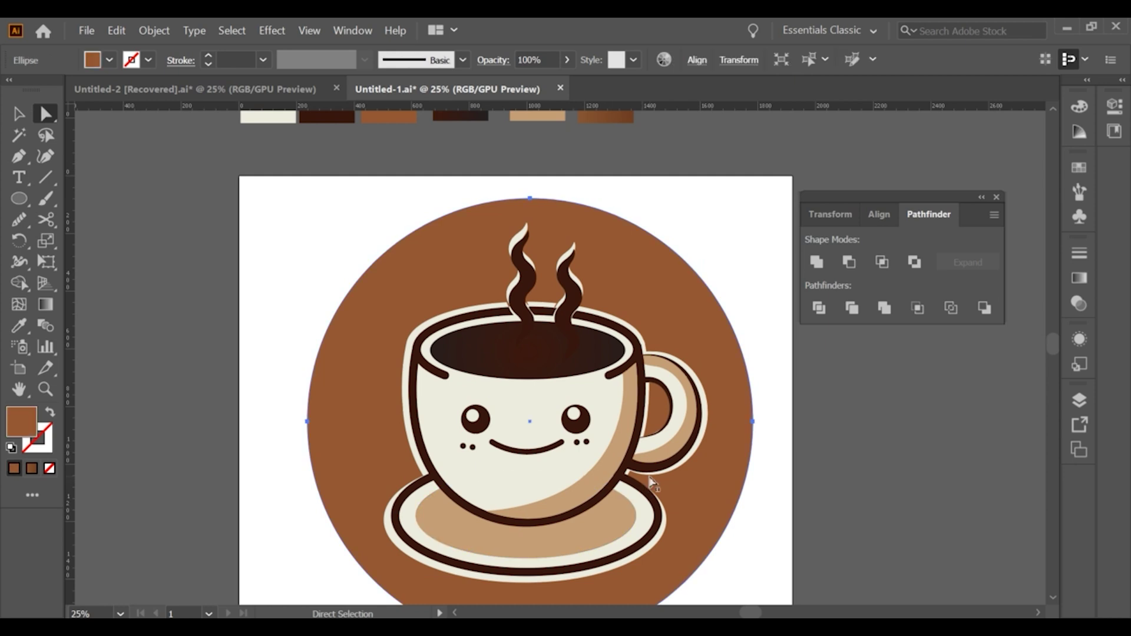
alt+scroll(641, 488, up, 2)
drag(616, 458, 612, 466)
click(884, 505)
scroll(506, 442, left, 3)
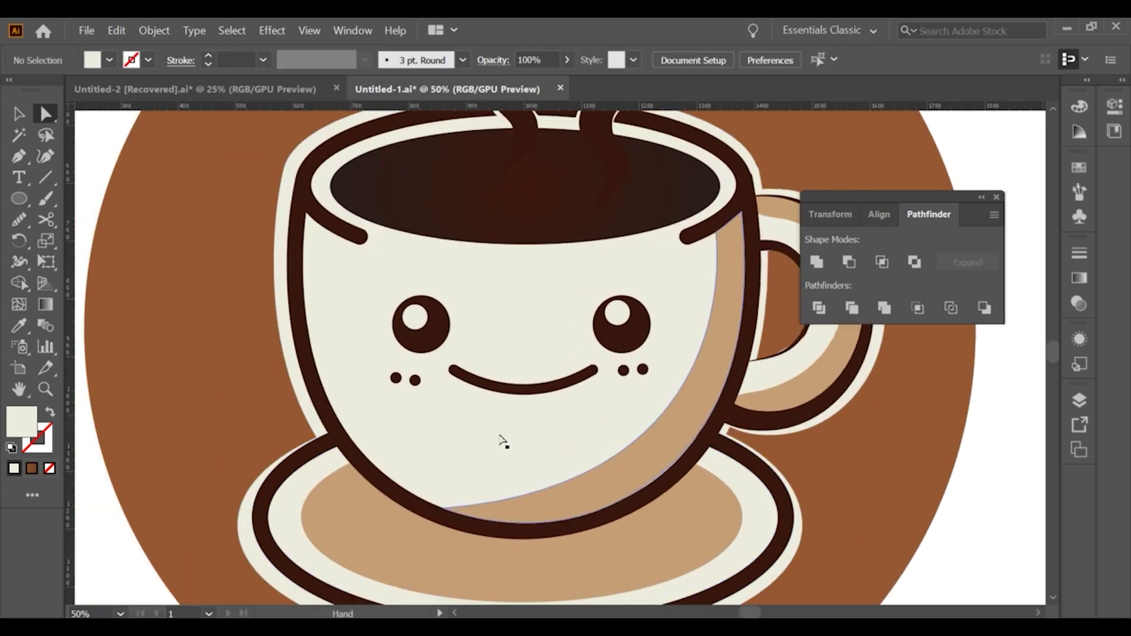
click(316, 442)
drag(318, 445, 324, 425)
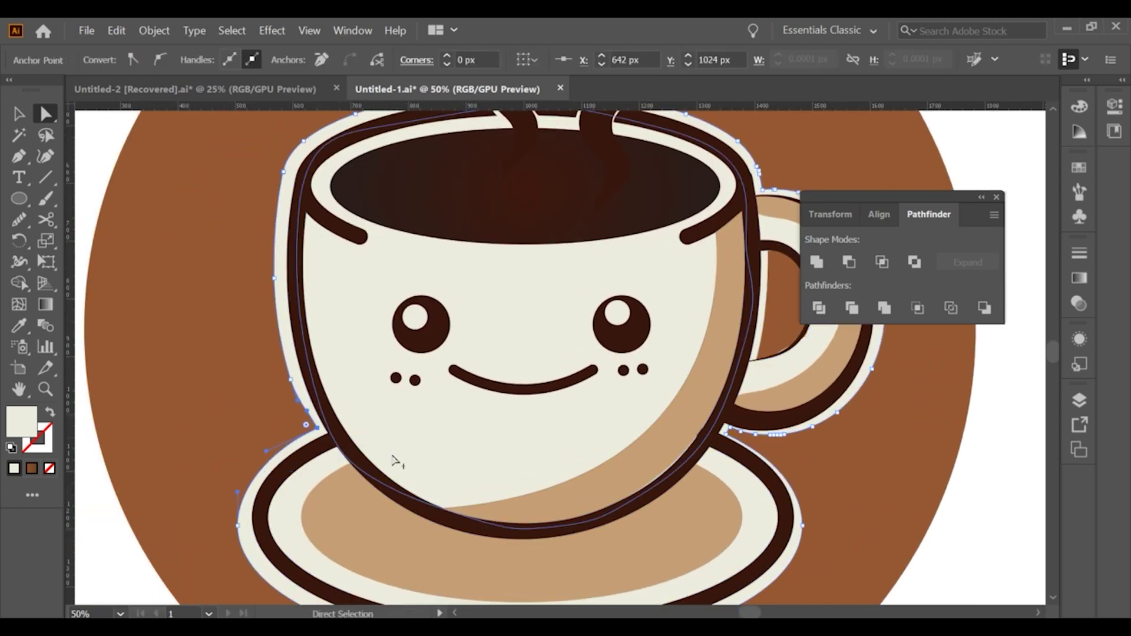
Step: Fit the artboard in view and check the right steam path and brown circle
key(ctrl+0)
alt+scroll(548, 265, up, 2)
alt+scroll(548, 265, up, 2)
click(497, 284)
click(496, 259)
click(476, 307)
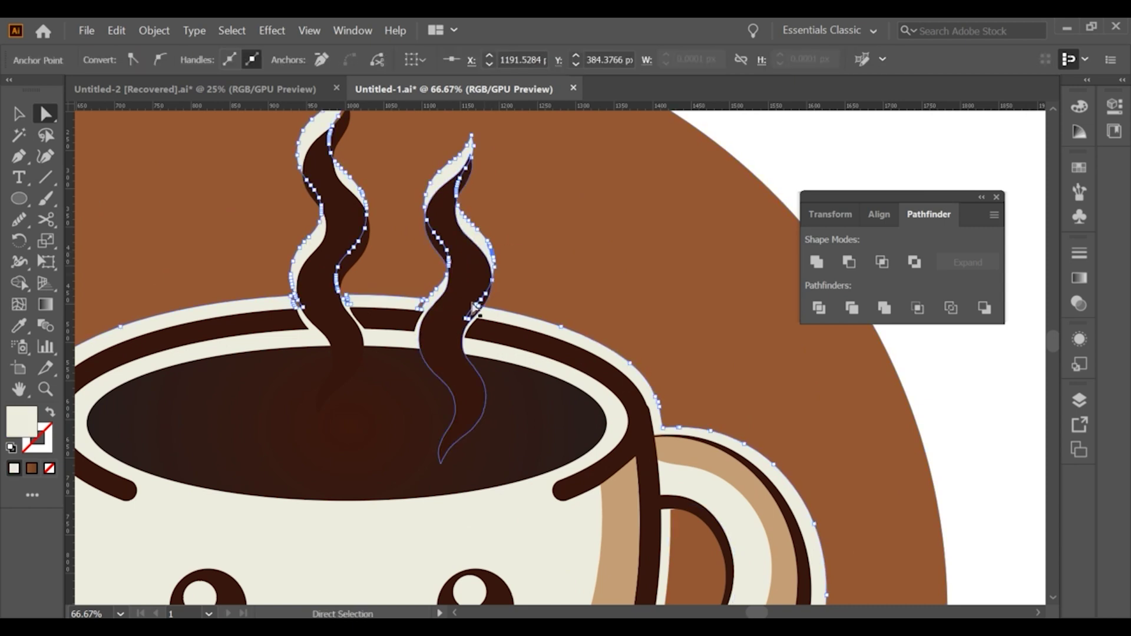
click(648, 256)
click(790, 171)
alt+scroll(791, 176, down, 3)
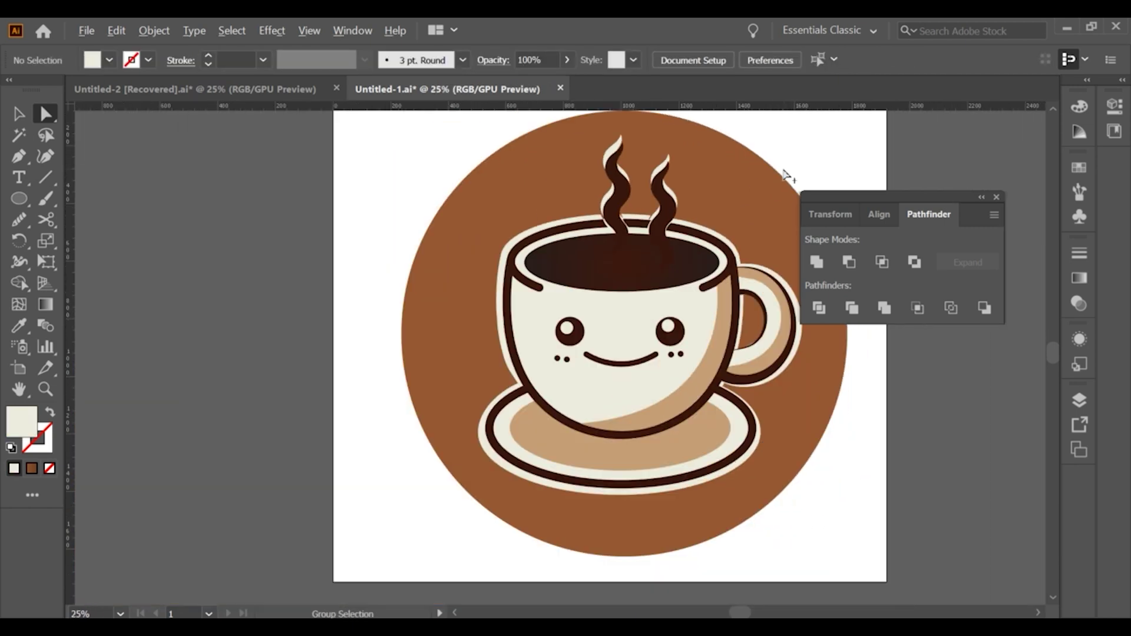
alt+scroll(741, 394, down, 1)
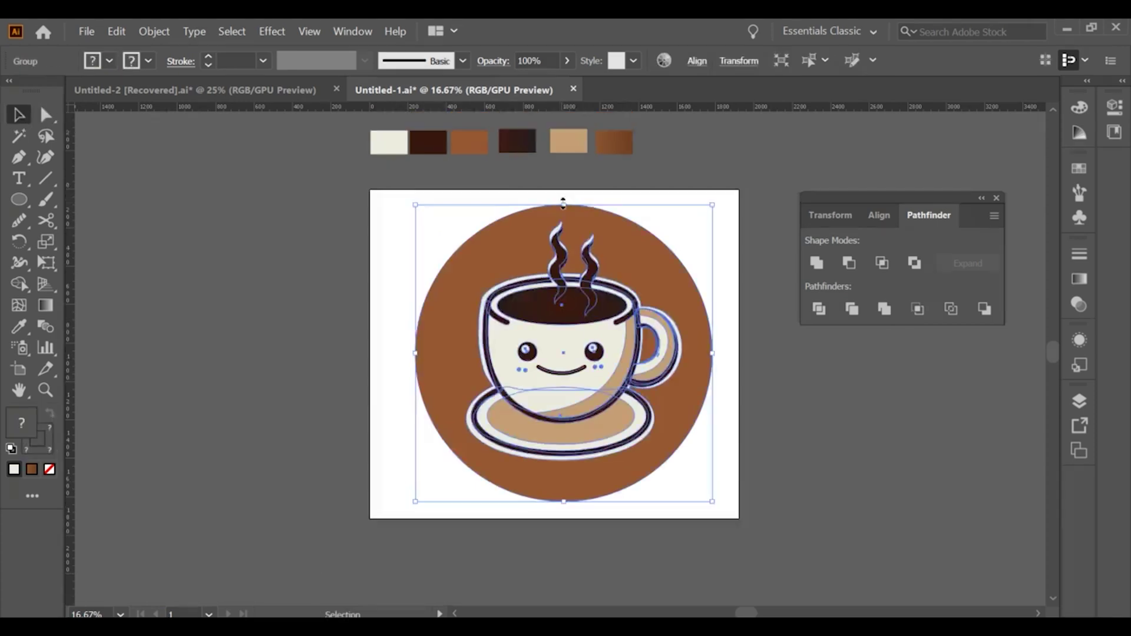
Step: Shrink the logo, move it higher, and place placeholder text below it
drag(563, 203, 567, 266)
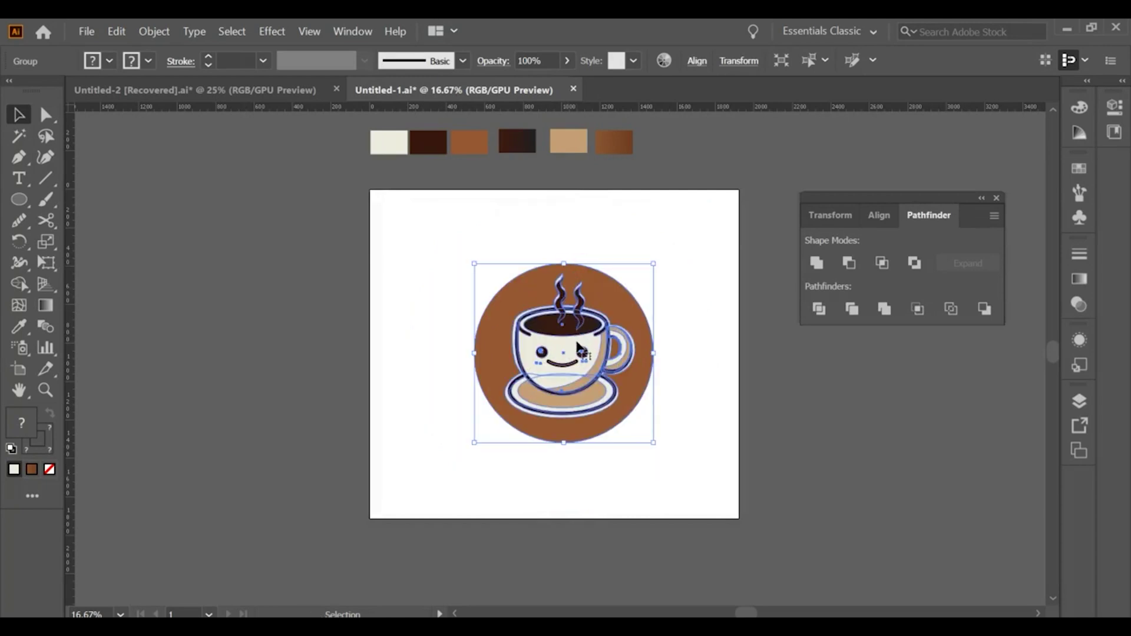
drag(577, 347, 580, 302)
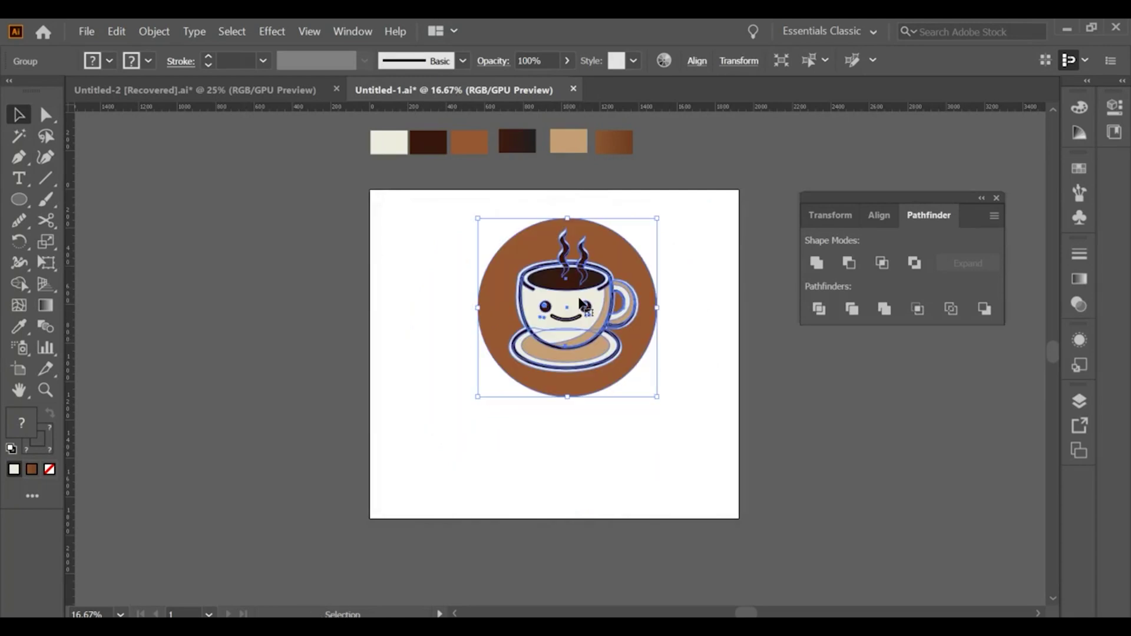
click(24, 179)
click(454, 436)
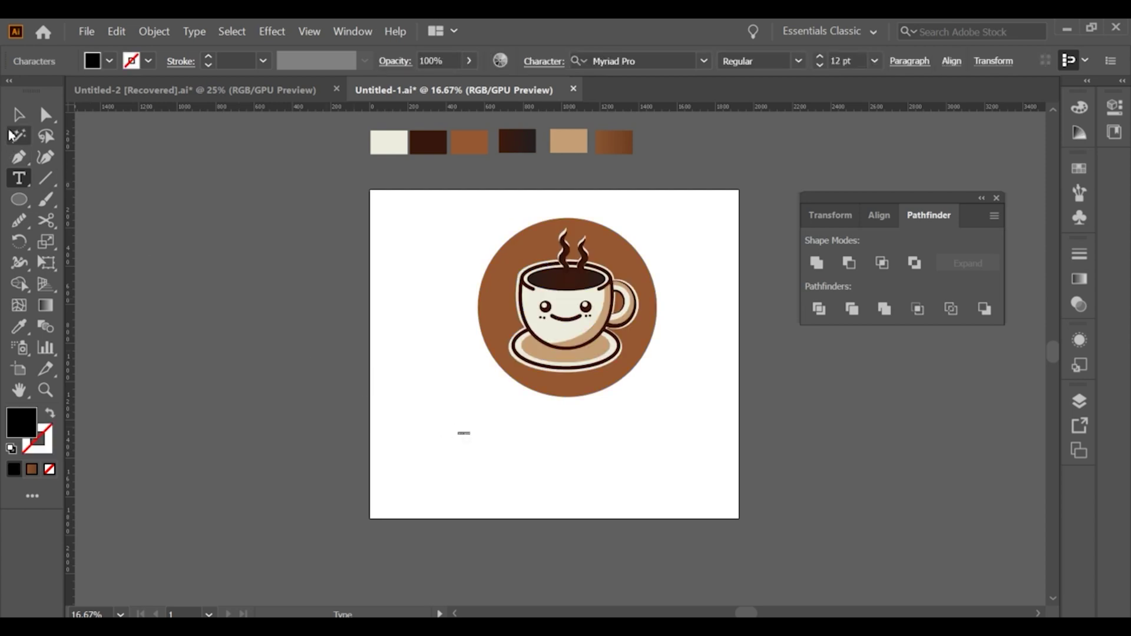
click(18, 116)
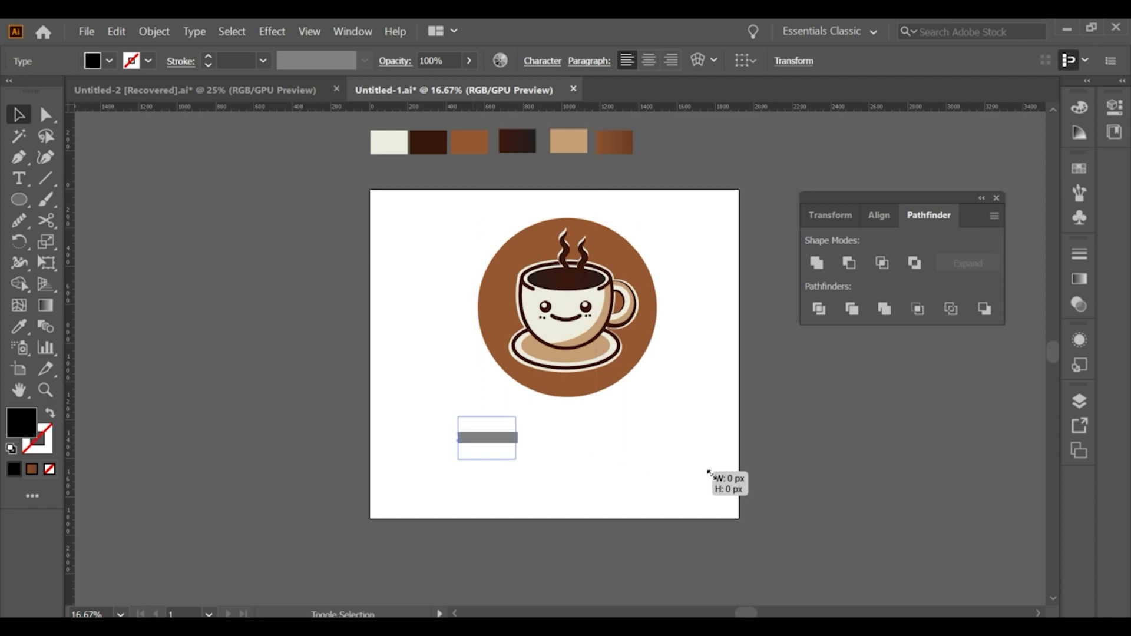
Step: Enlarge the placeholder text and retype it in capitals as the COFFE SHOP title
drag(471, 436, 563, 452)
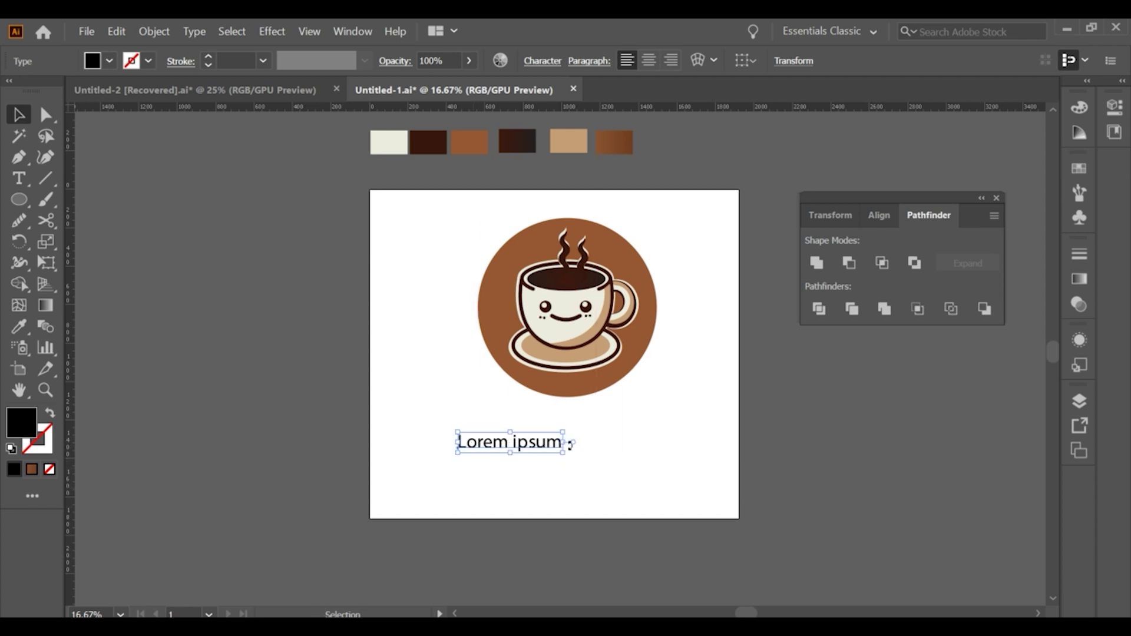
drag(569, 442, 718, 468)
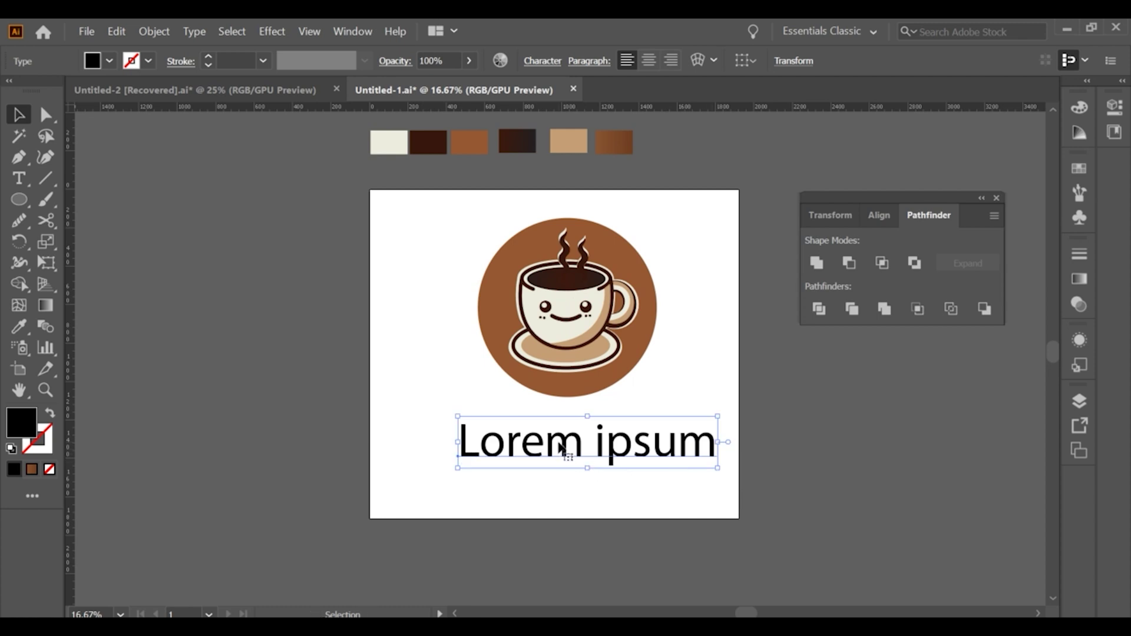
triple_click(561, 447)
key(Caps_Lock)
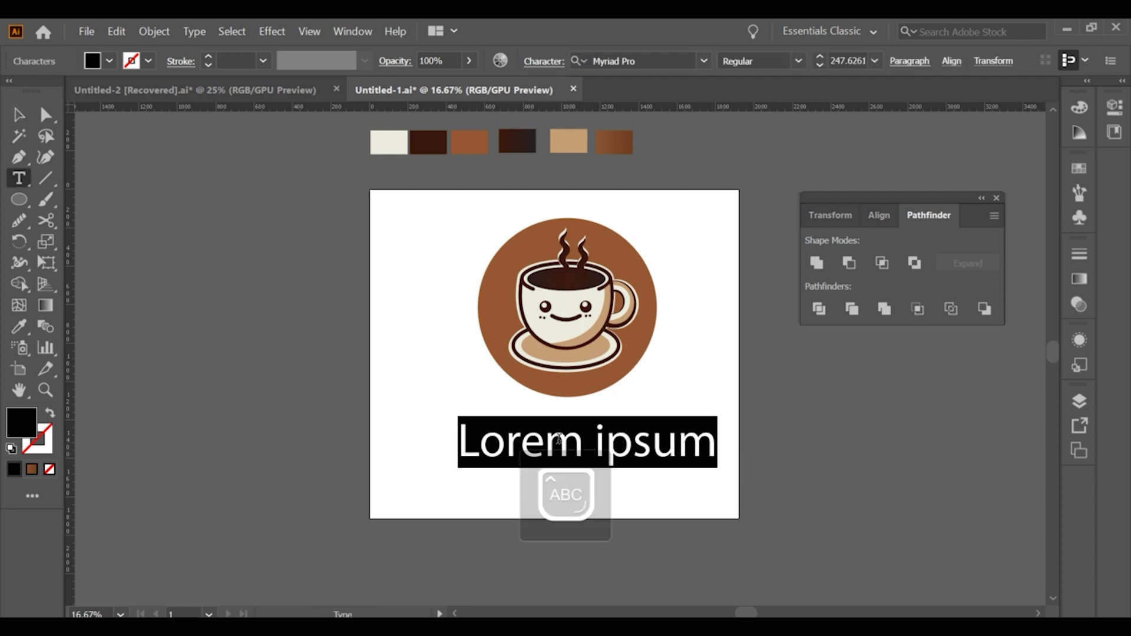
text(COFFE SH)
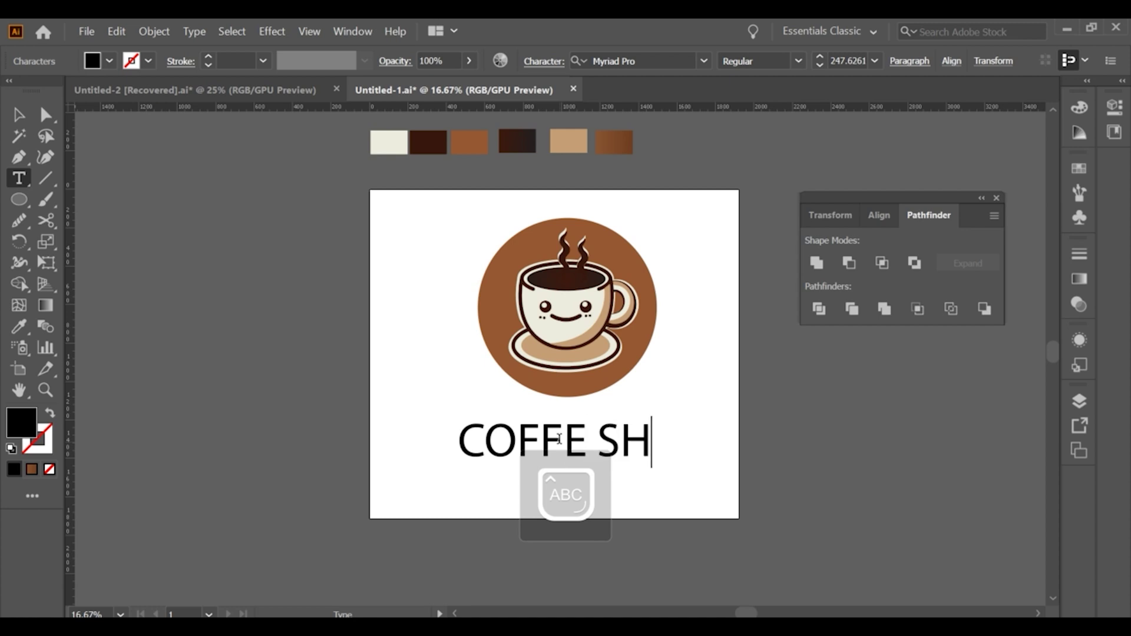
text(OP)
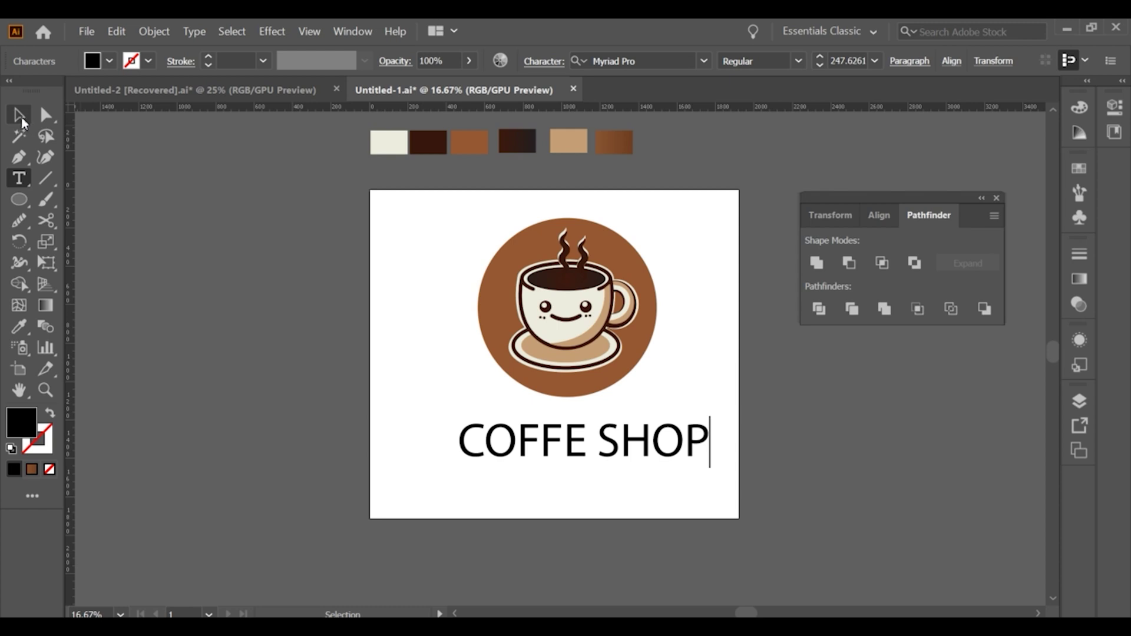
Step: Select all the title text and search the font list for Baloo
key(ctrl+a)
click(640, 58)
text(CAL)
key(BackSpace)
text(B)
key(BackSpace)
key(BackSpace)
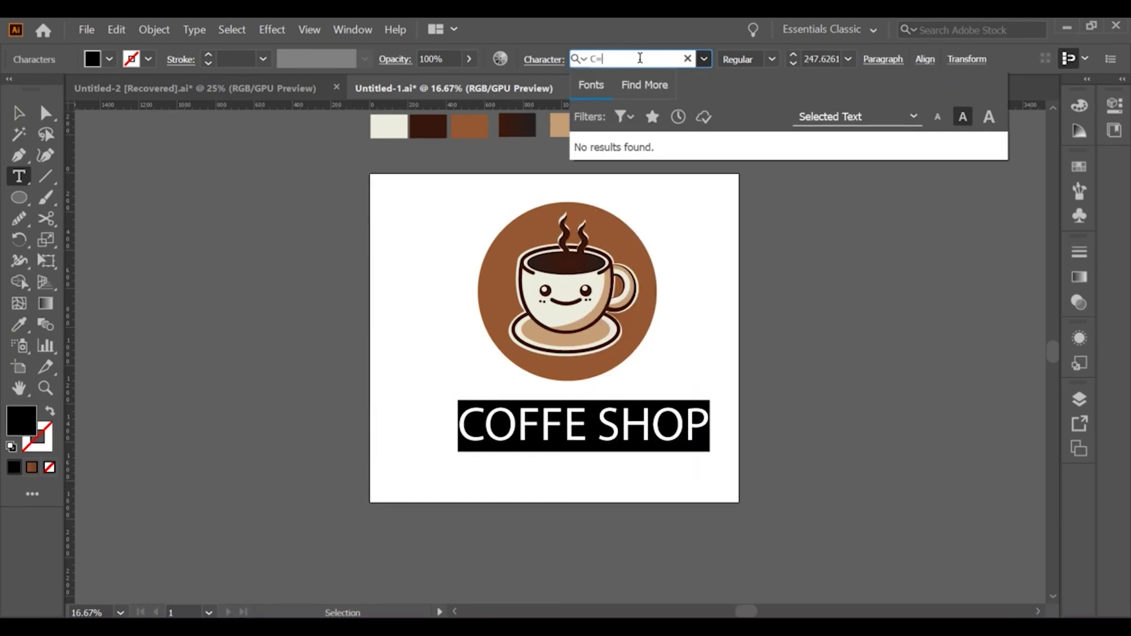
key(BackSpace)
text(BA)
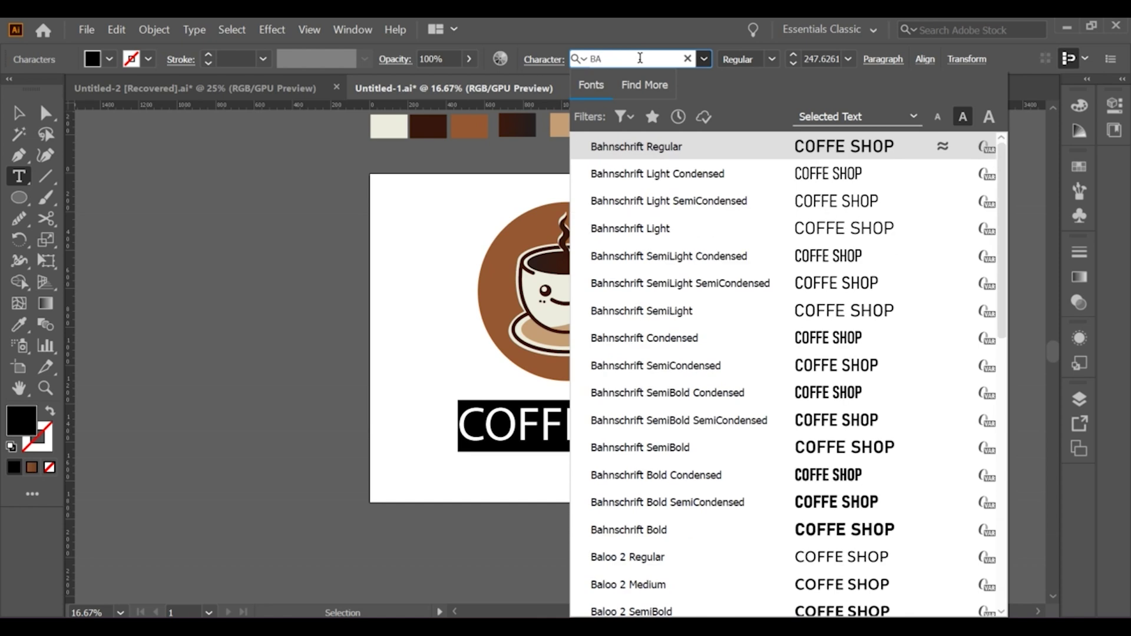
text(B)
key(BackSpace)
text(L)
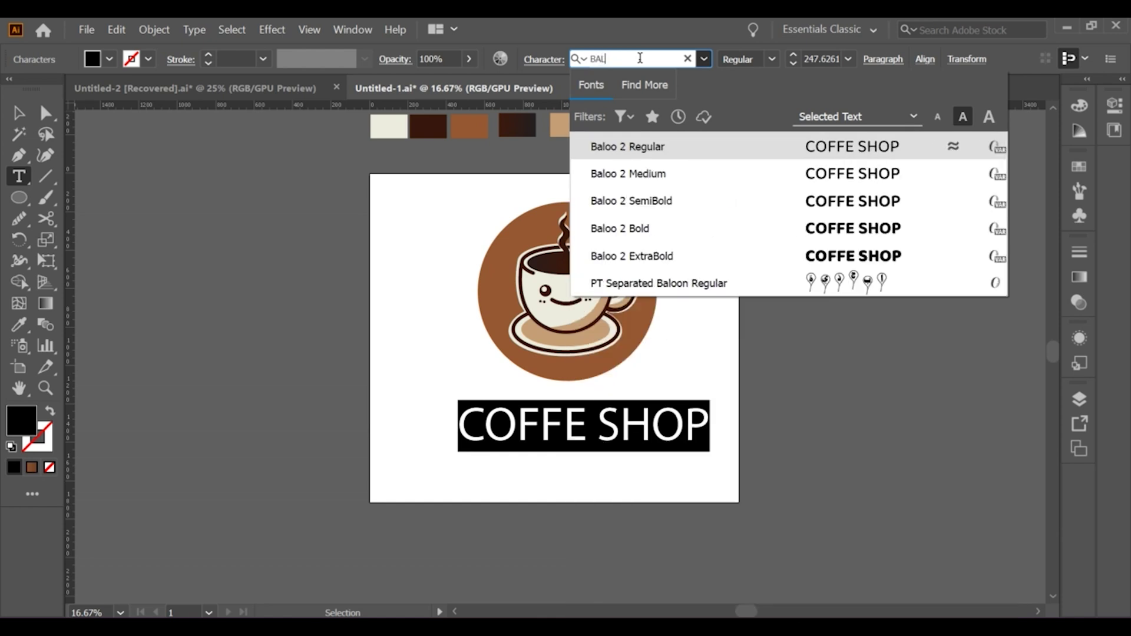
key(Escape)
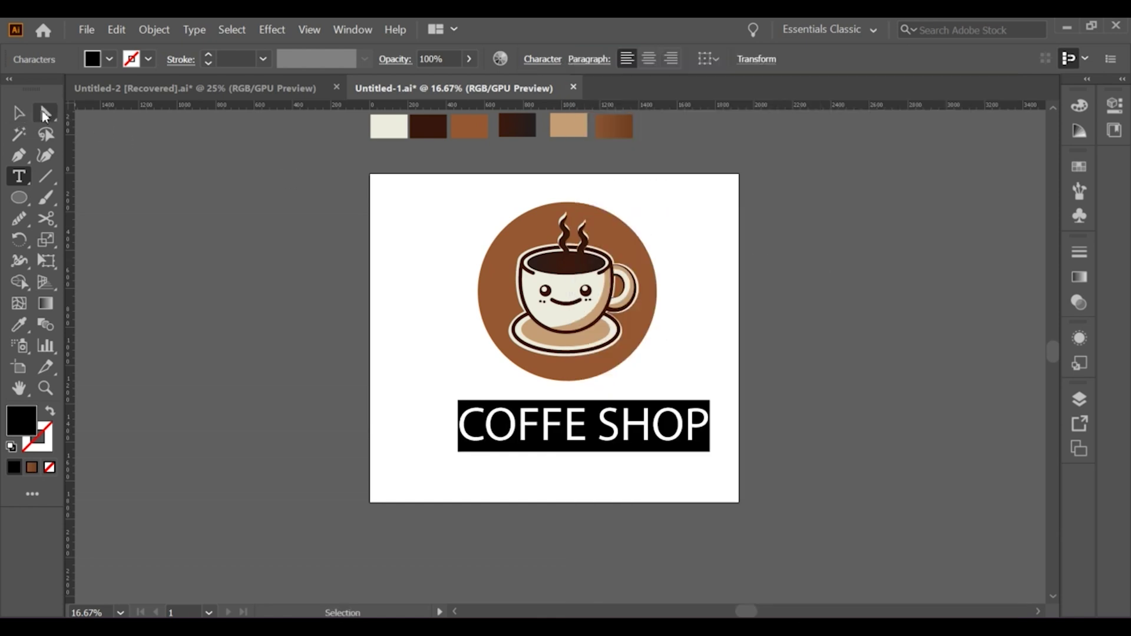
Step: Set the title to Baloo 2 ExtraBold and centre it beneath the brown circle
click(543, 59)
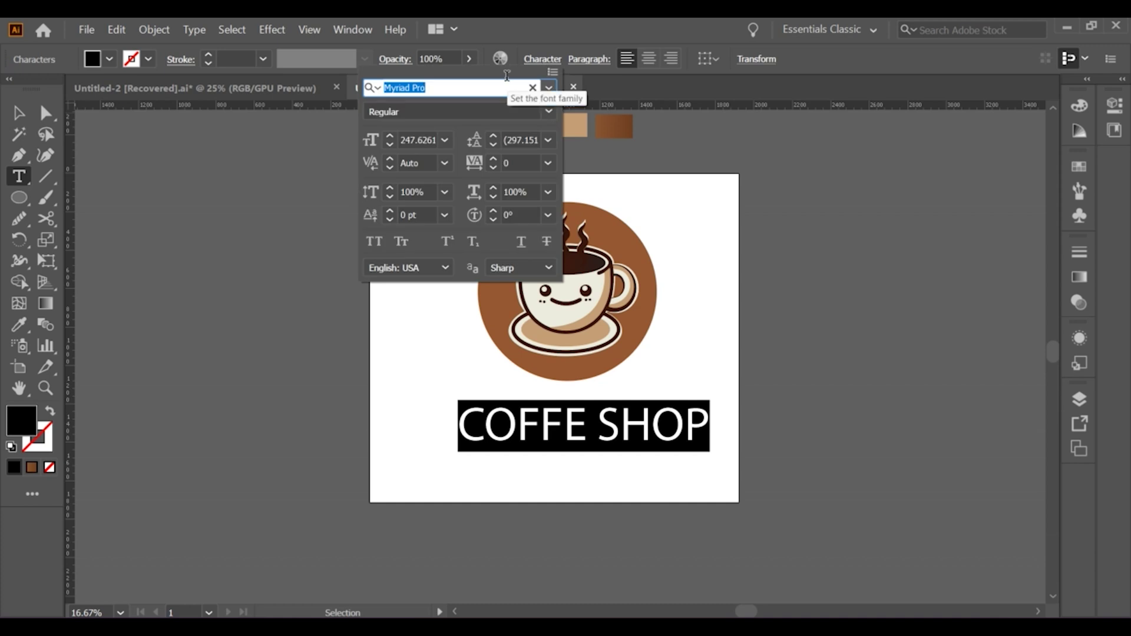
text(BAL)
click(651, 286)
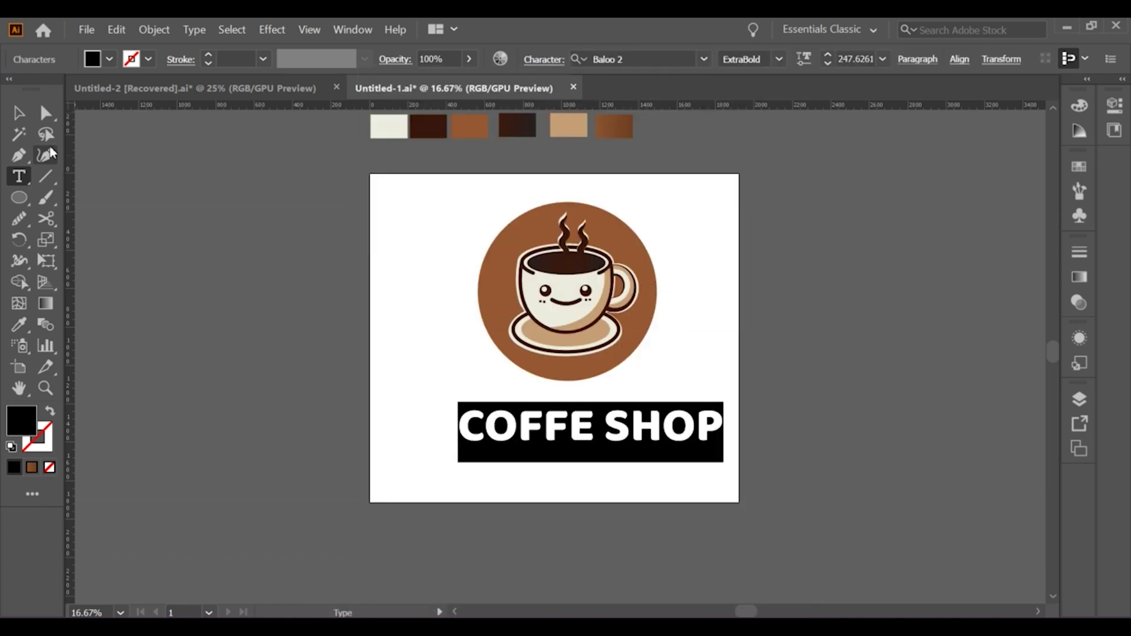
key(Escape)
drag(553, 423, 541, 419)
drag(707, 422, 643, 419)
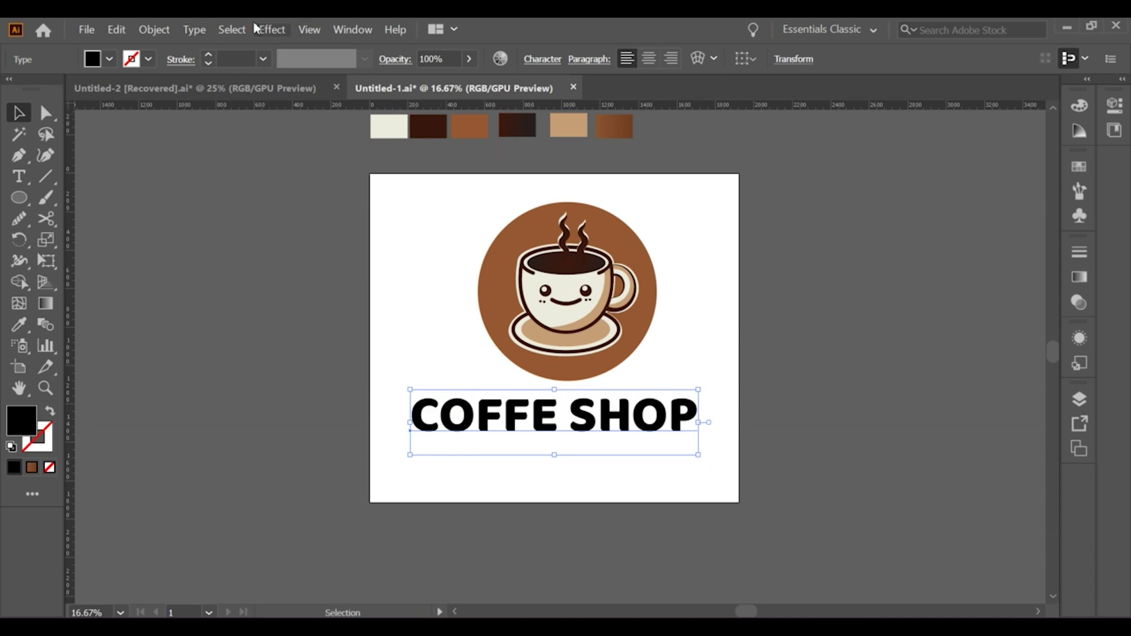
Step: Warp the COFFE SHOP text into an Arc with about -22% bend
click(271, 31)
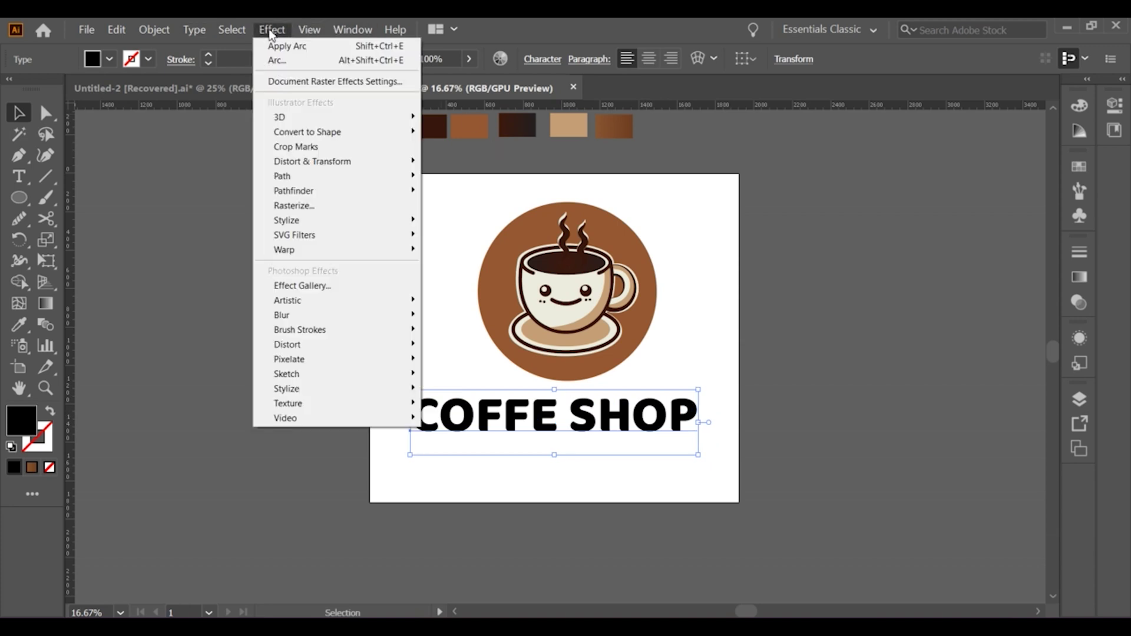
mouse_move(284, 249)
click(465, 250)
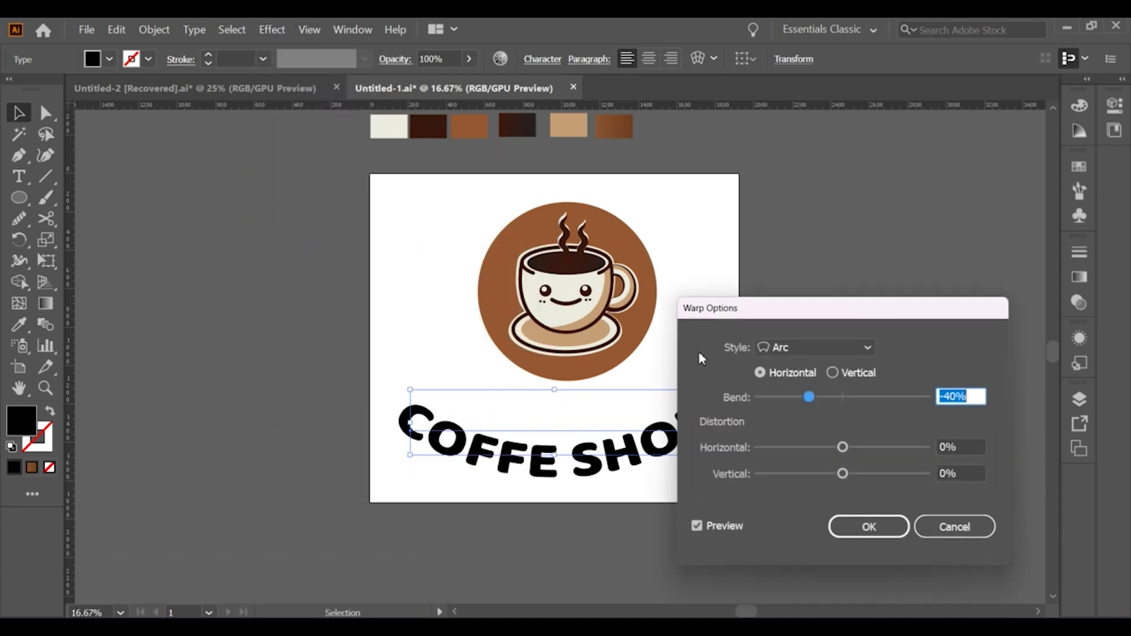
drag(813, 403, 823, 404)
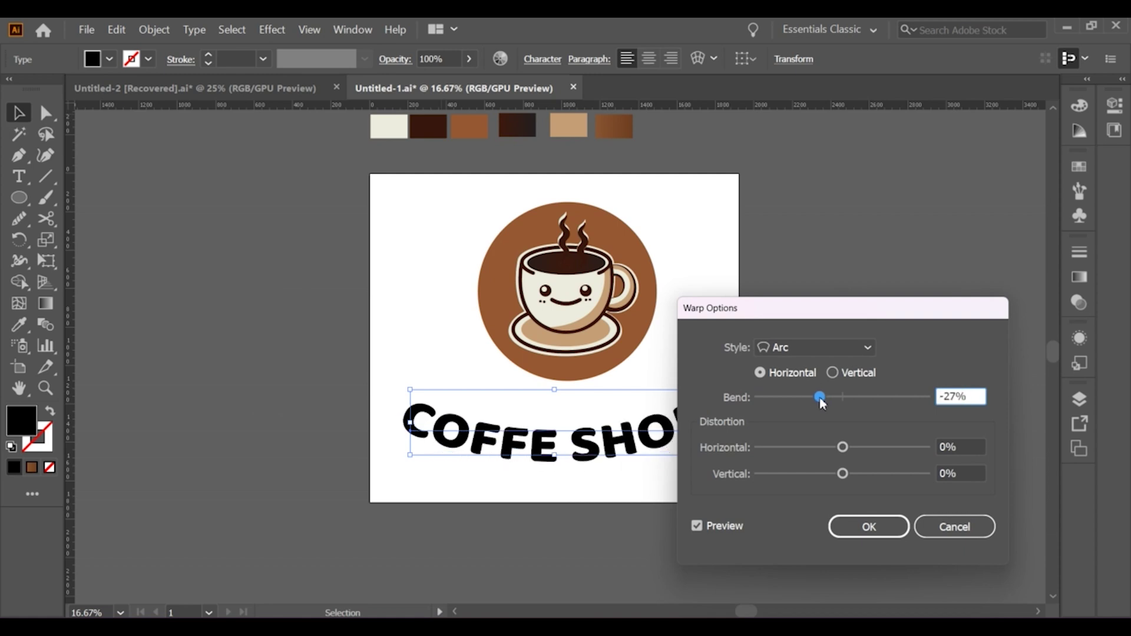
key(Down)
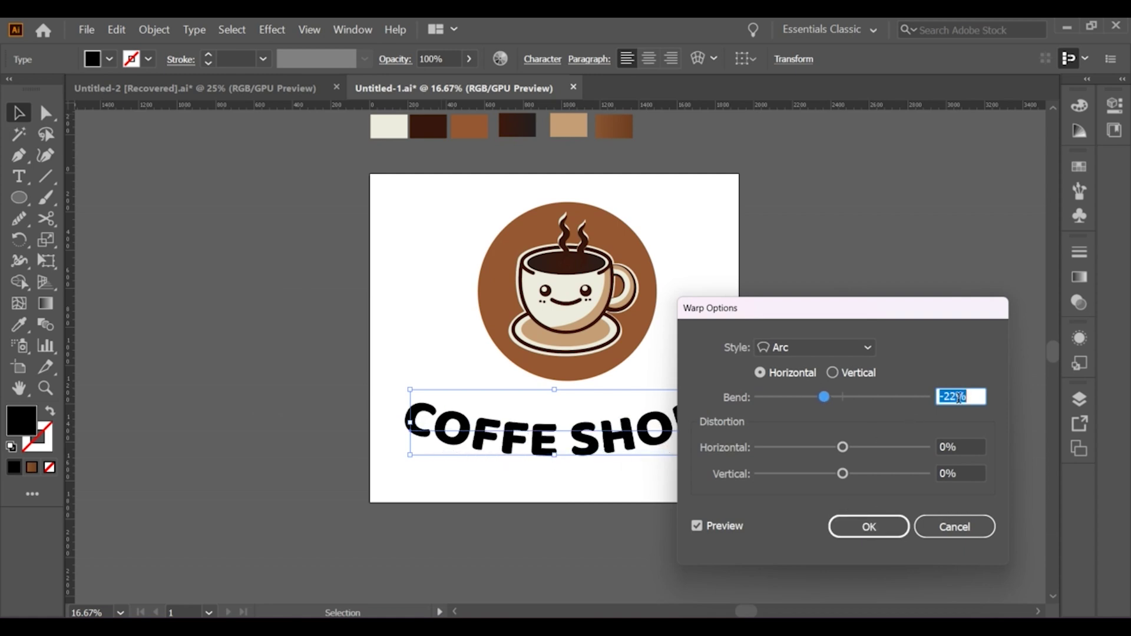
click(861, 525)
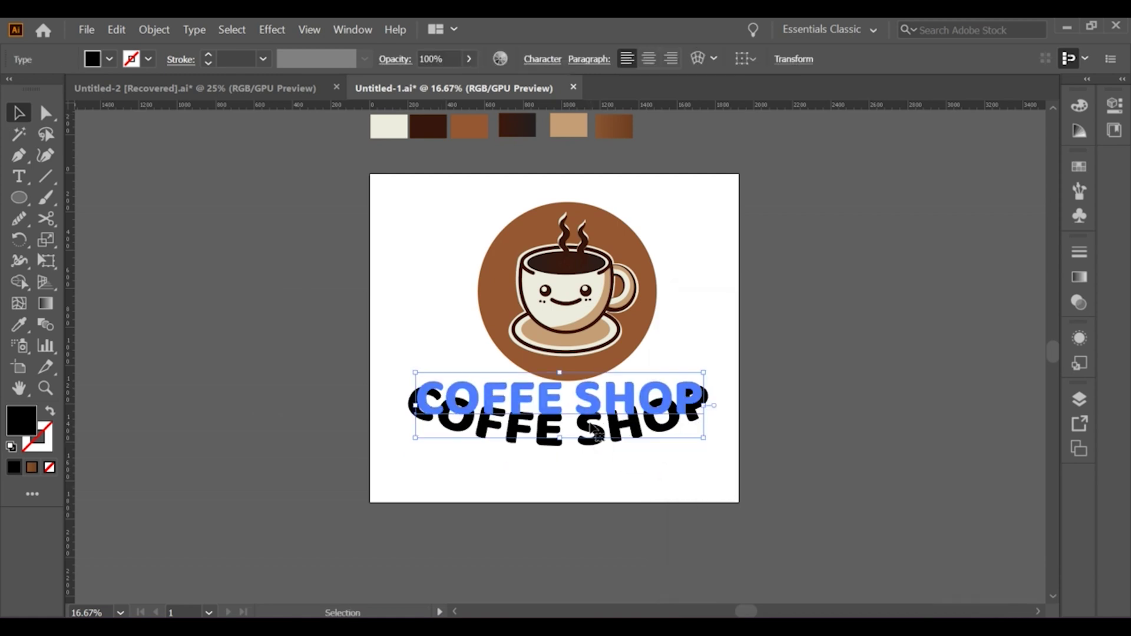
Step: Expand the arched text into shapes, merge them with Pathfinder, and move it up
click(155, 29)
click(215, 214)
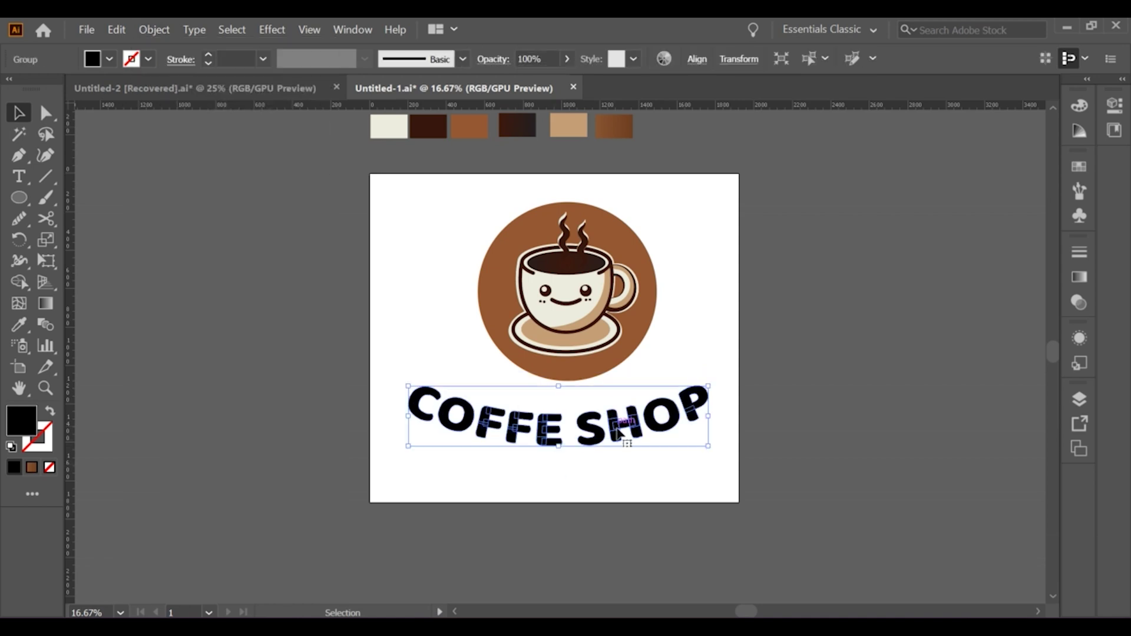
click(378, 25)
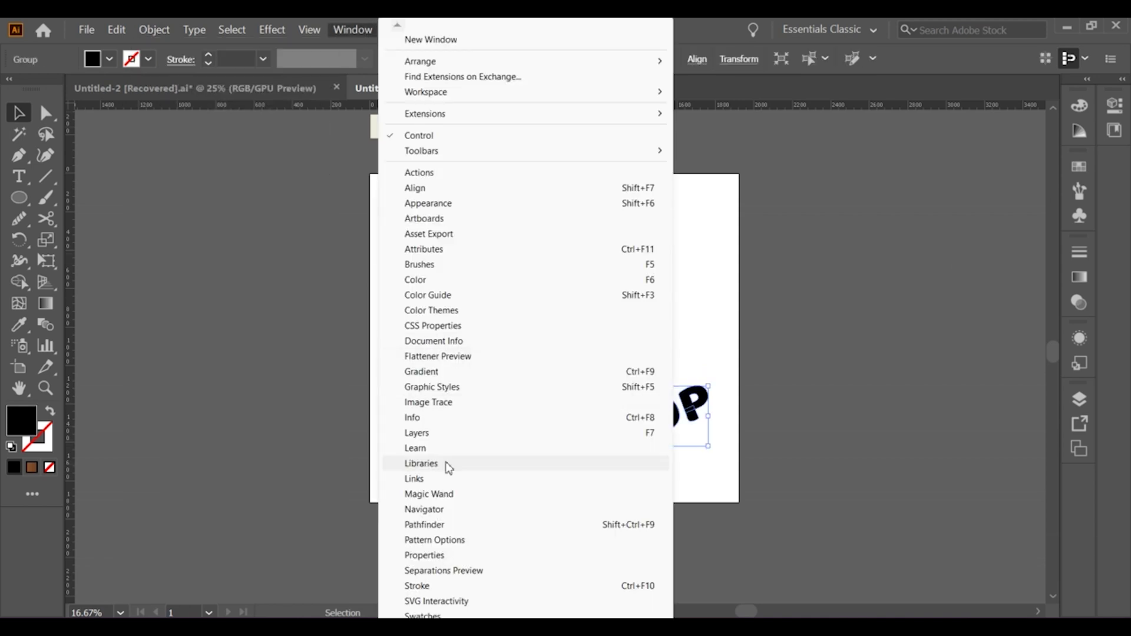
click(442, 523)
click(815, 260)
drag(660, 425, 660, 411)
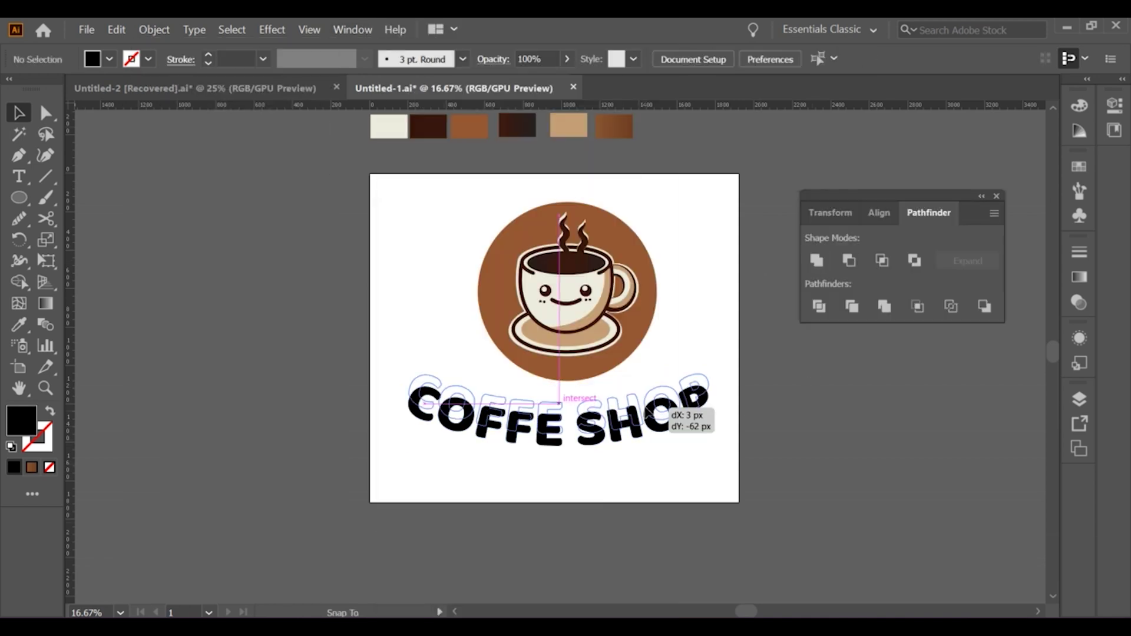
Step: Fill the COFFE SHOP lettering with the dark brown swatch using the Eyedropper
click(19, 324)
click(518, 125)
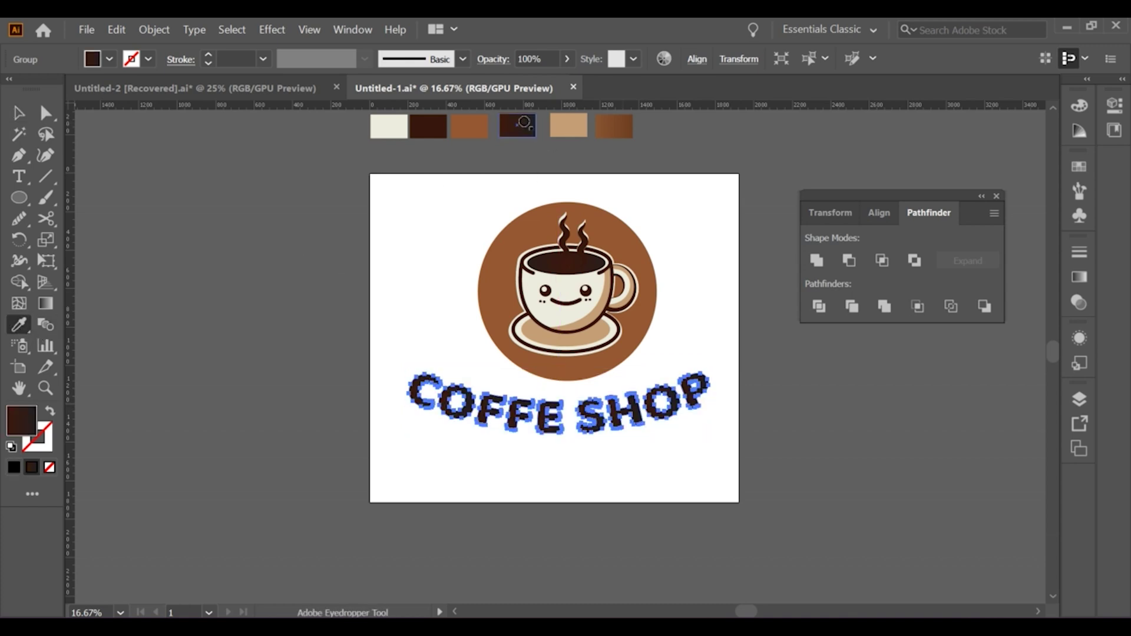
click(19, 112)
click(589, 445)
Step: Set the COFFE SHOP lettering's gradient angle to 45°
click(635, 420)
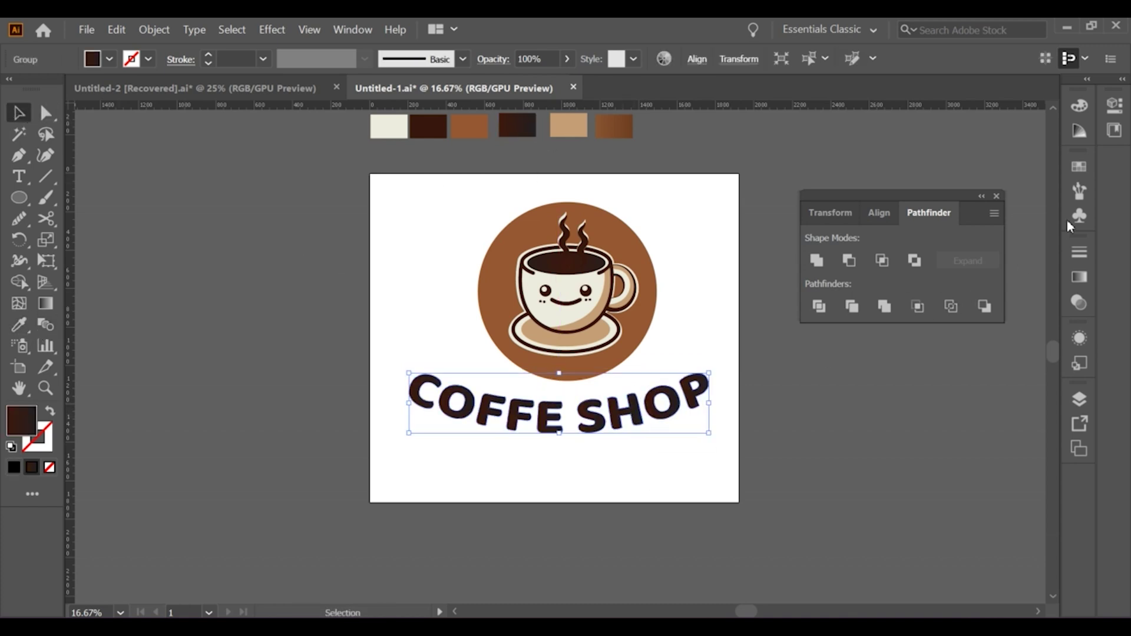
click(1081, 274)
click(986, 321)
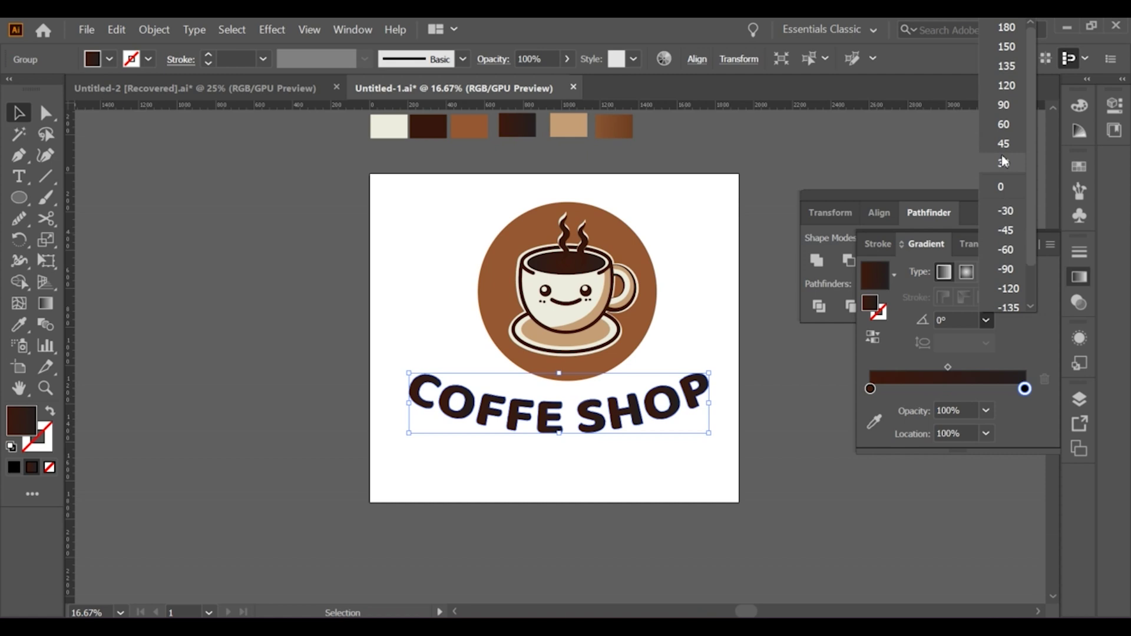
click(1004, 147)
Step: Change the lettering's gradient angle to 90° inside its group, then zoom out to the artboard
double_click(676, 404)
click(986, 320)
click(997, 114)
click(709, 386)
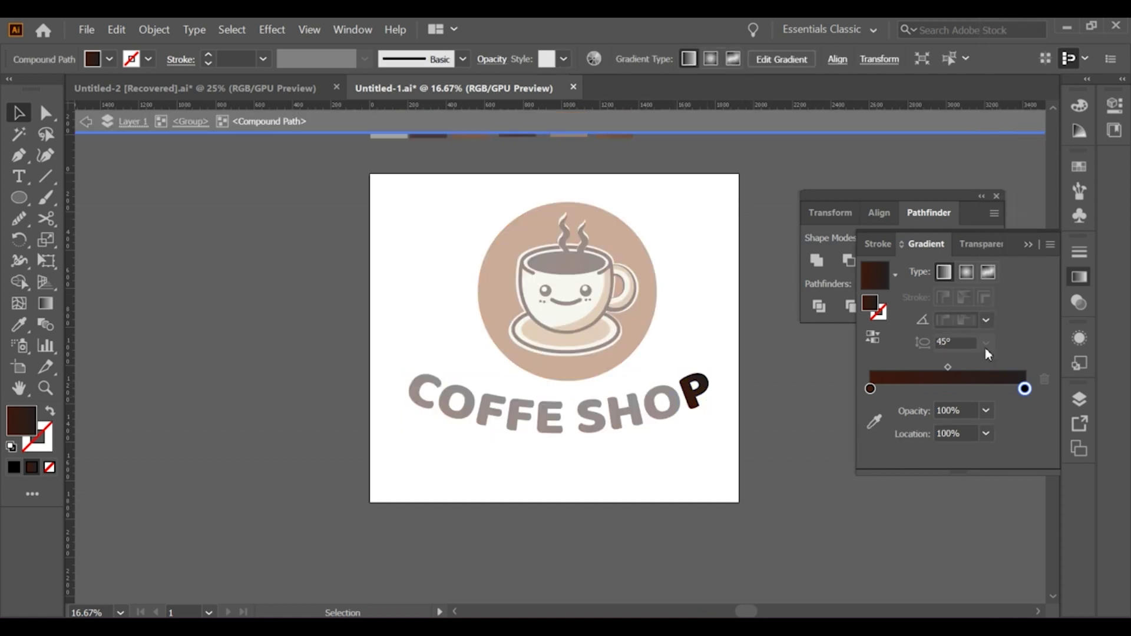
key(Escape)
click(982, 323)
click(1004, 112)
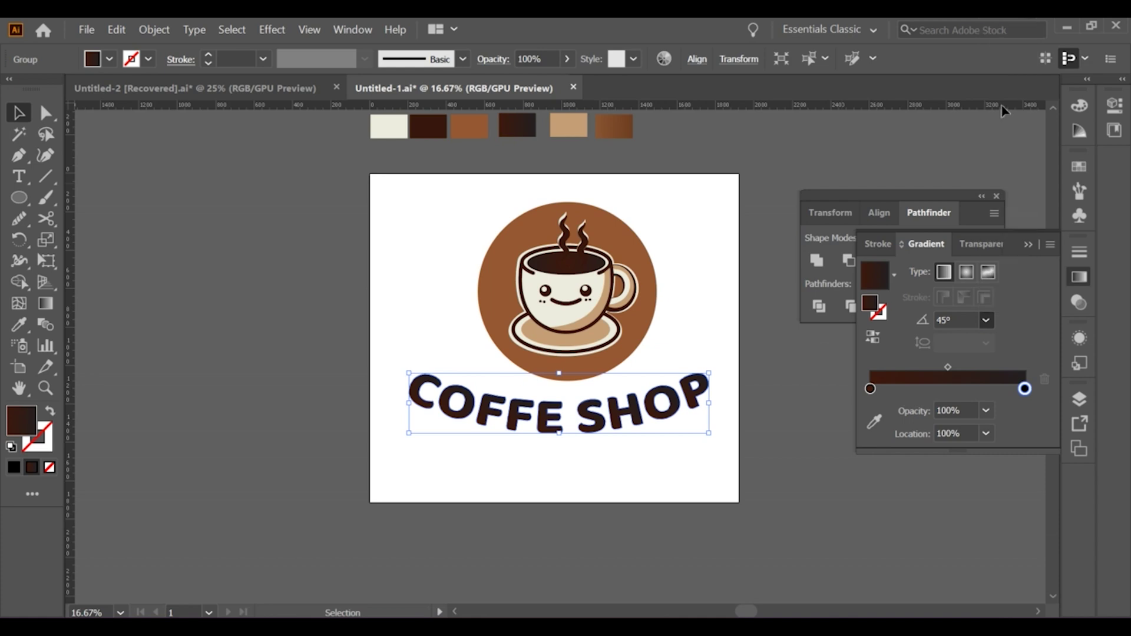
click(791, 394)
scroll(744, 382, down, 1)
scroll(660, 347, up, 1)
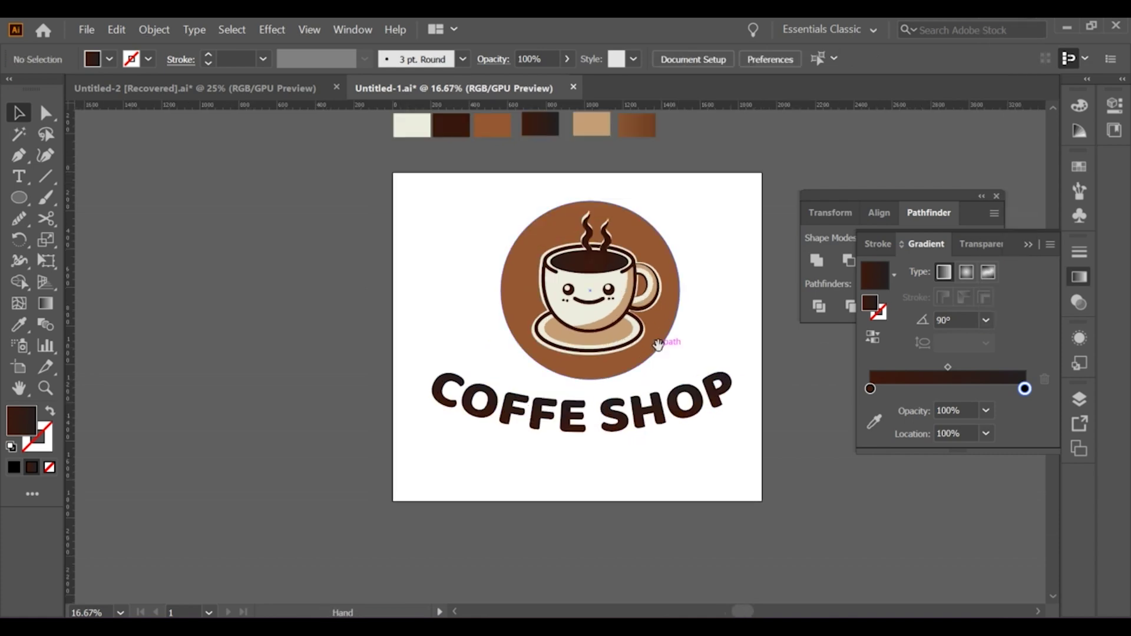
drag(18, 198, 65, 196)
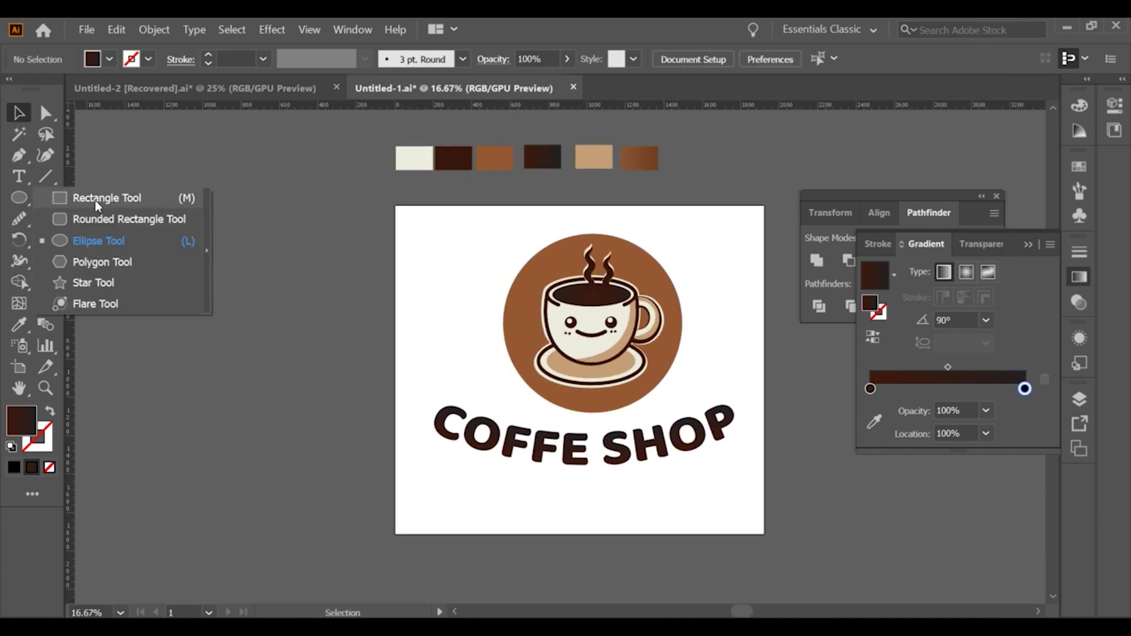
Step: Draw a cream rectangle covering the whole artboard and send it behind the logo
drag(395, 206, 753, 534)
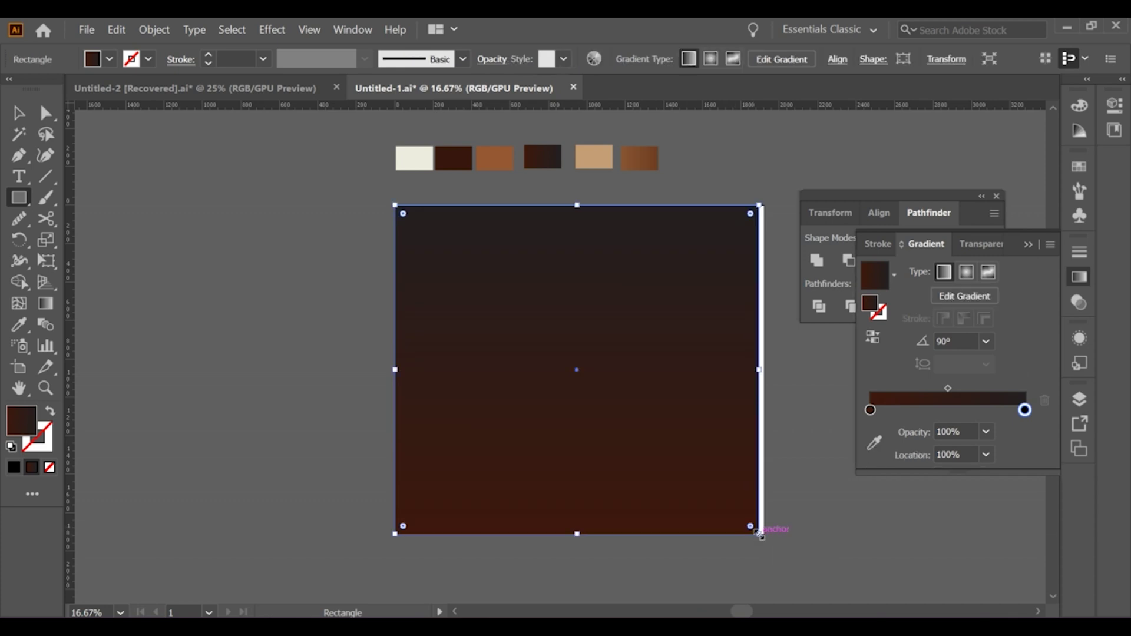
drag(753, 370, 764, 370)
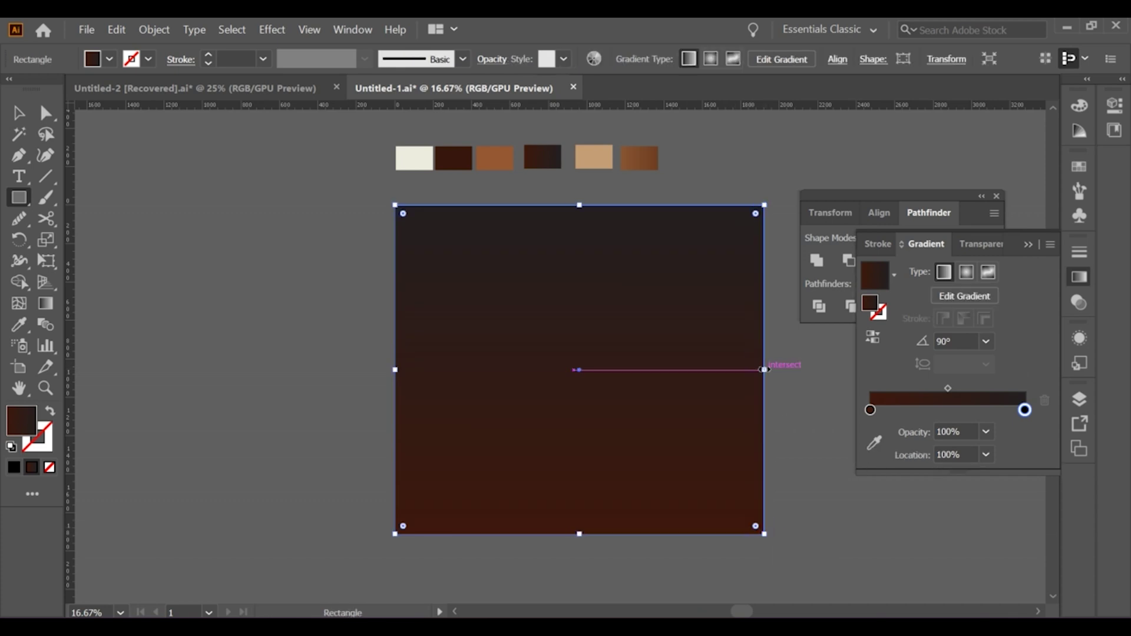
click(14, 467)
click(20, 325)
click(406, 156)
right_click(542, 279)
click(752, 565)
Step: Resample the dark brown colour onto the COFFE SHOP lettering with the Eyedropper
key(v)
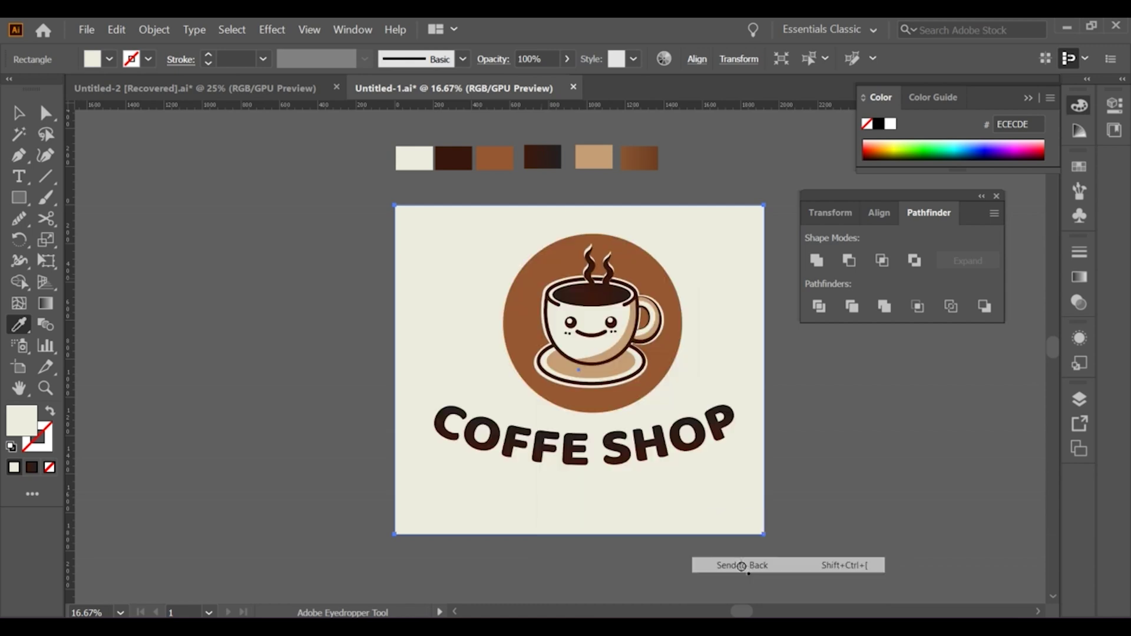
key(ctrl+shift+a)
click(571, 451)
key(i)
click(454, 158)
key(v)
key(ctrl+shift+a)
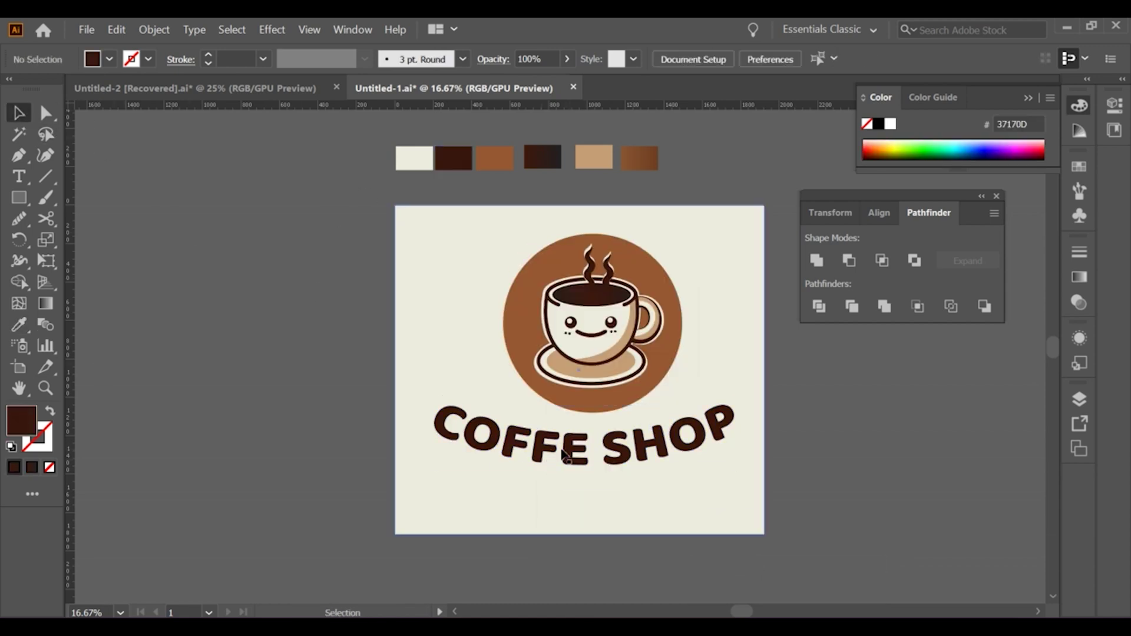
Step: Make the COFFE SHOP lettering slightly narrower
click(561, 457)
click(364, 409)
click(498, 445)
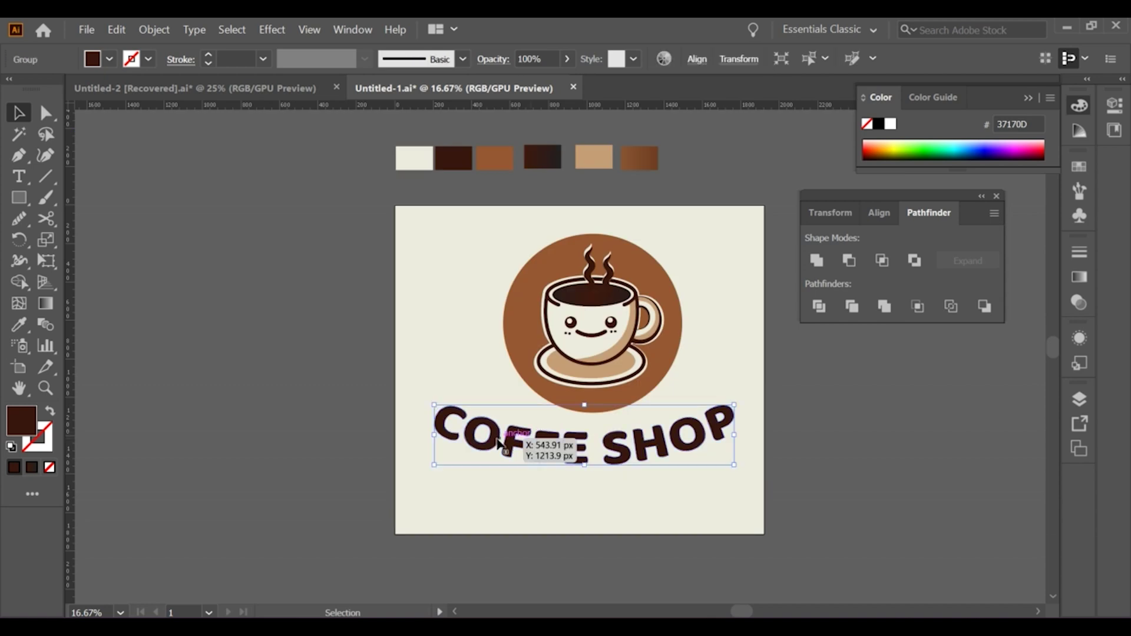
drag(736, 443, 726, 443)
Step: Check the cup and circle group, deselect it, and close the Pathfinder panel
click(592, 253)
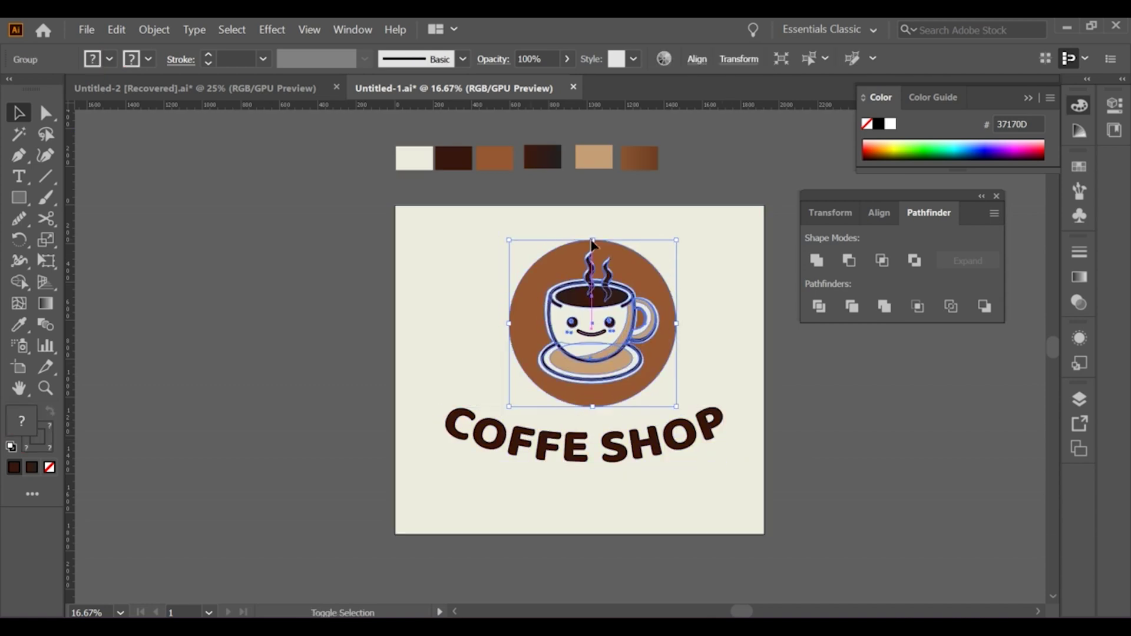
click(812, 401)
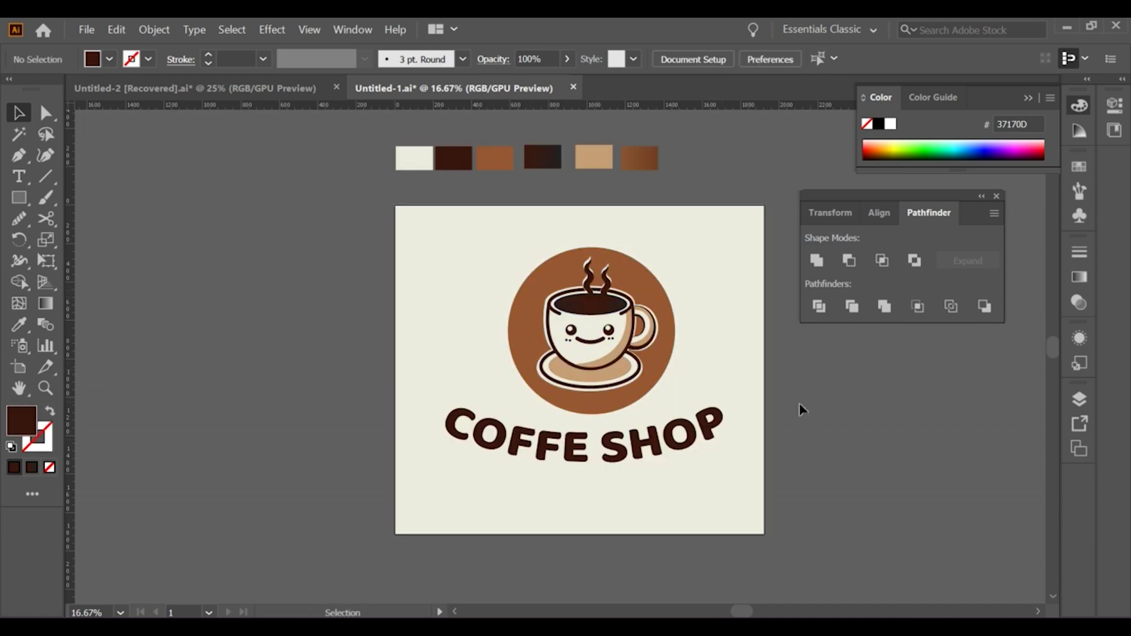
scroll(655, 413, up, 1)
click(576, 384)
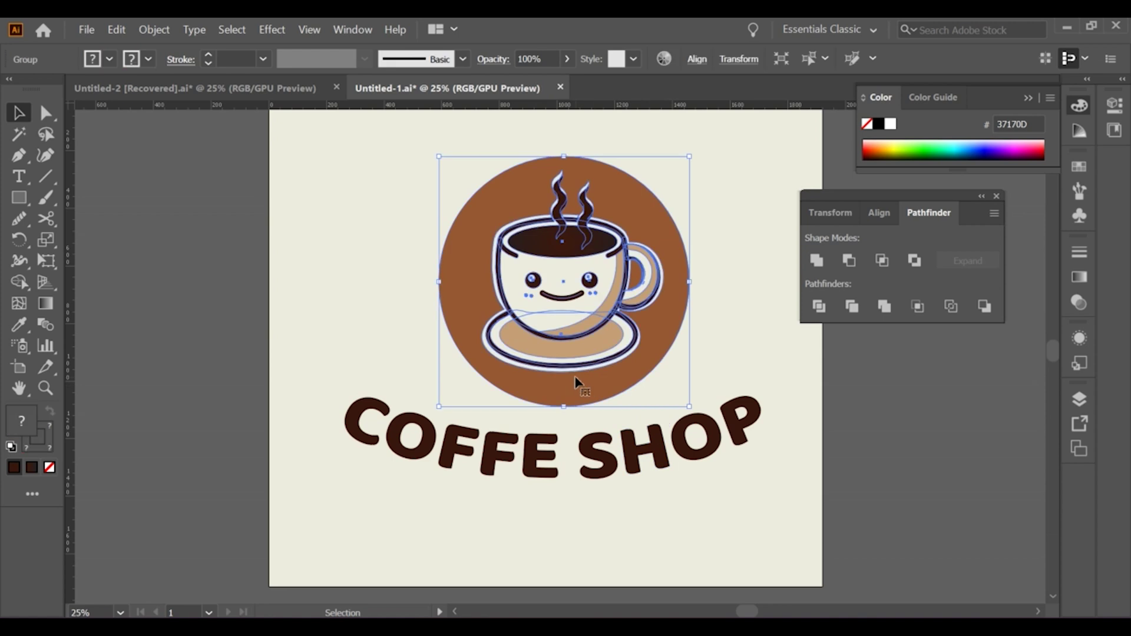
click(772, 410)
click(979, 201)
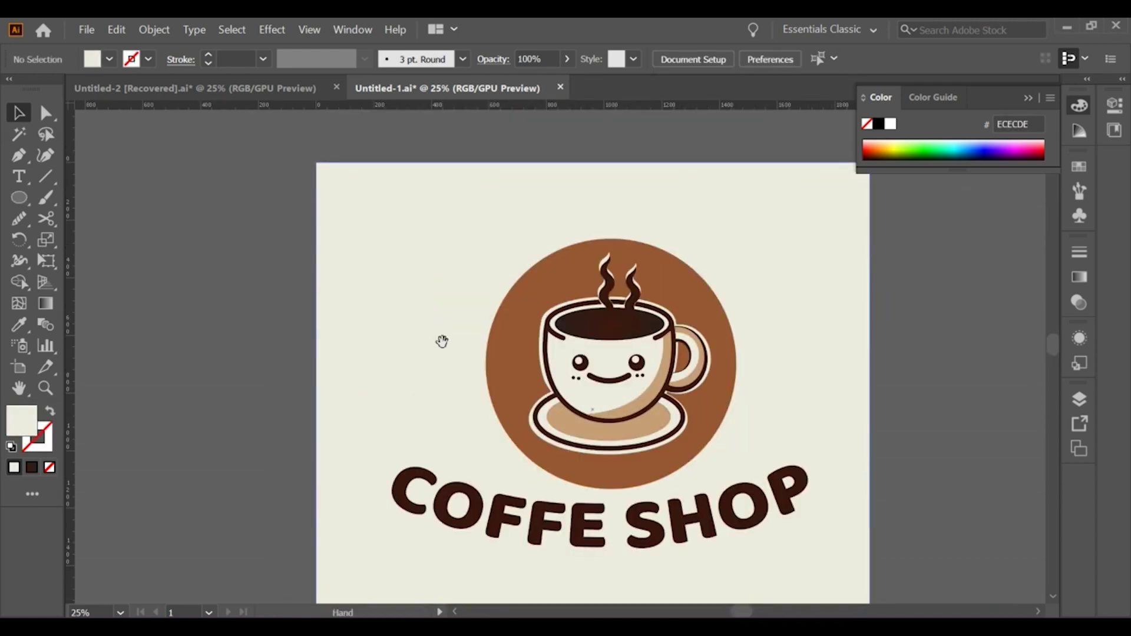
scroll(609, 489, up, 1)
Step: Draw an oval below the COFFE SHOP text and fill it with the text's dark brown
key(l)
drag(440, 426, 531, 471)
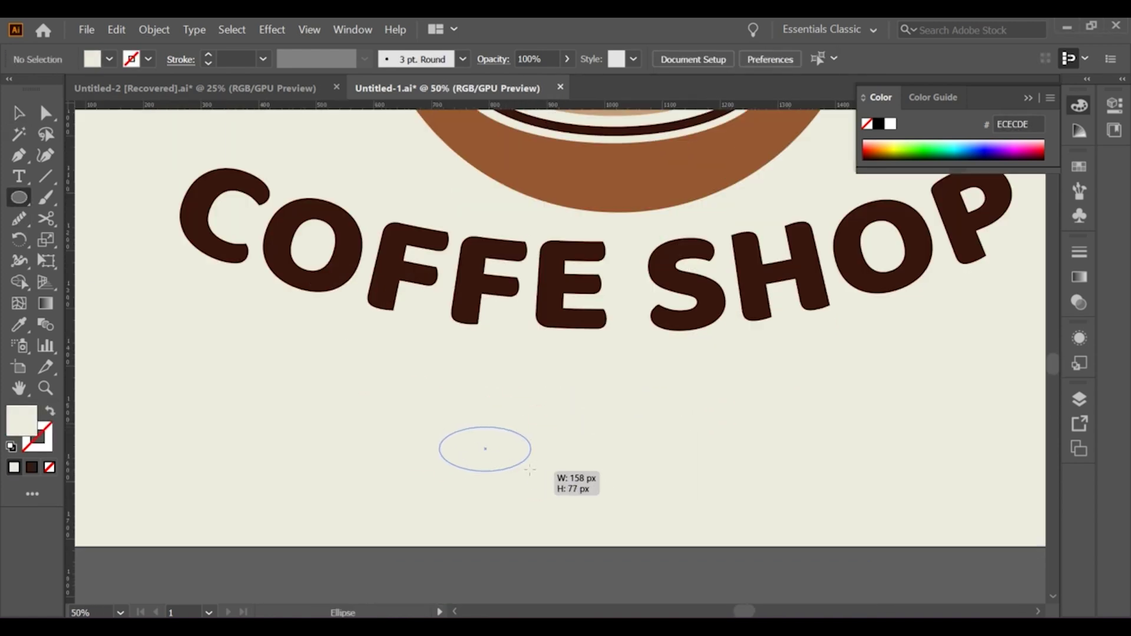
key(period)
click(506, 487)
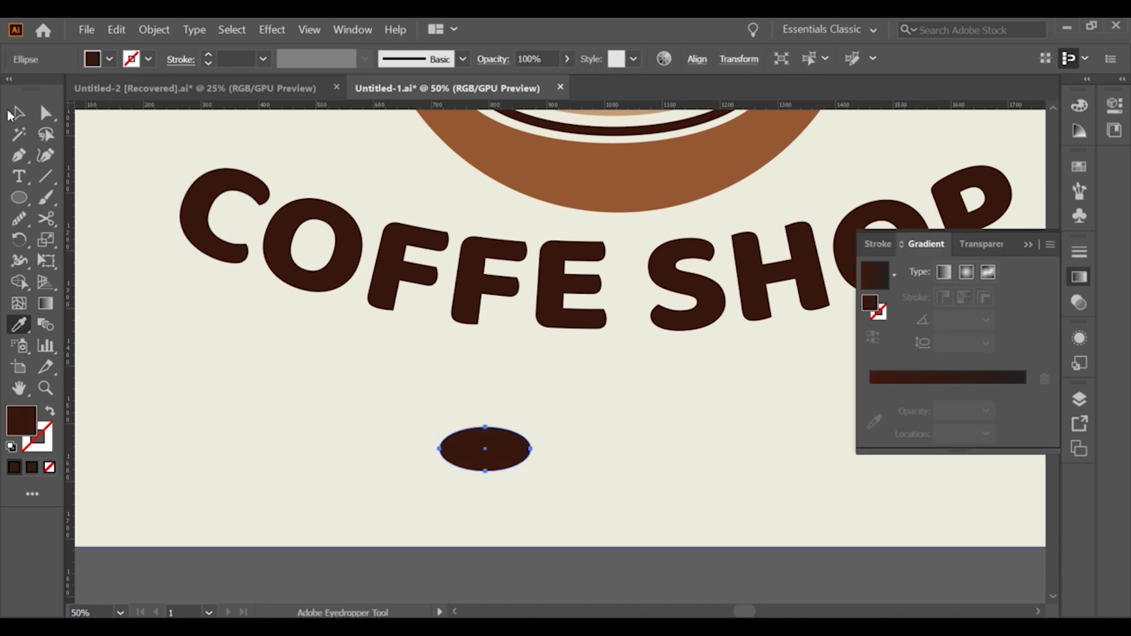
Step: Draw a straight Pen line across the oval's middle, extending past both ends
click(431, 443)
click(538, 449)
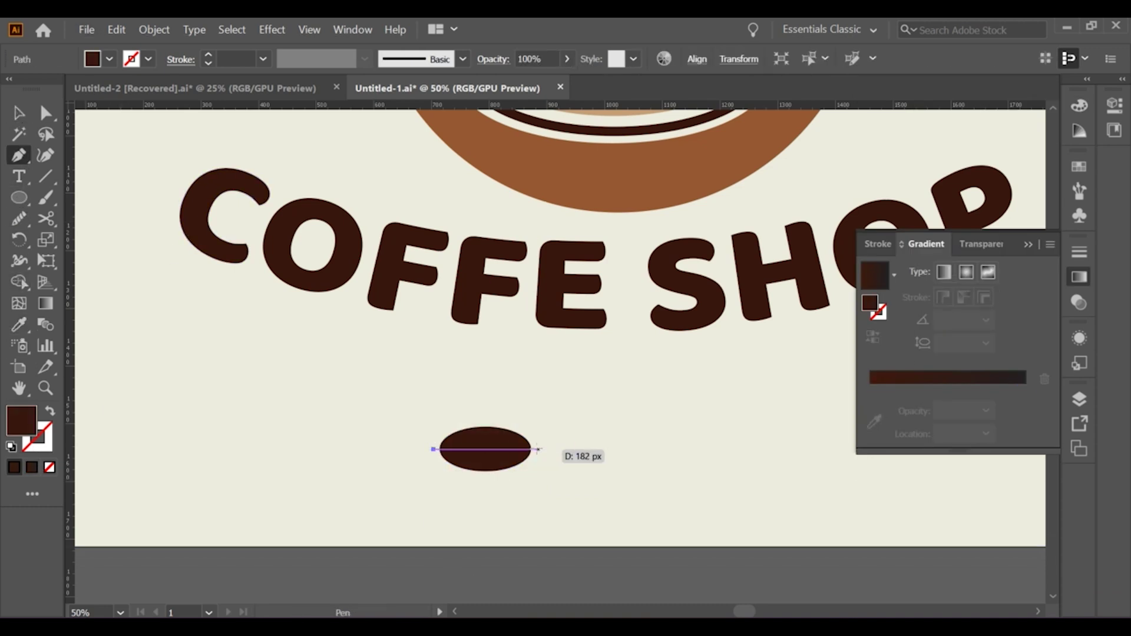
key(v)
alt+scroll(510, 437, up, 3)
drag(593, 471, 651, 481)
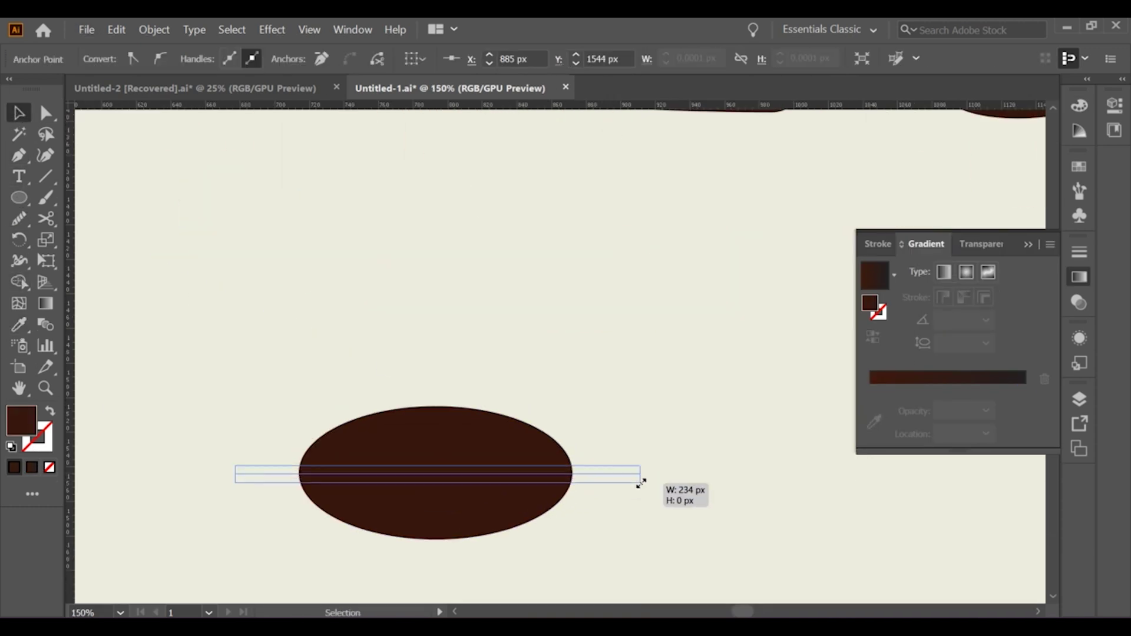
alt+scroll(651, 480, down, 3)
Step: Turn the line into a 7 pt stroke by swapping its fill and stroke
key(x)
key(x)
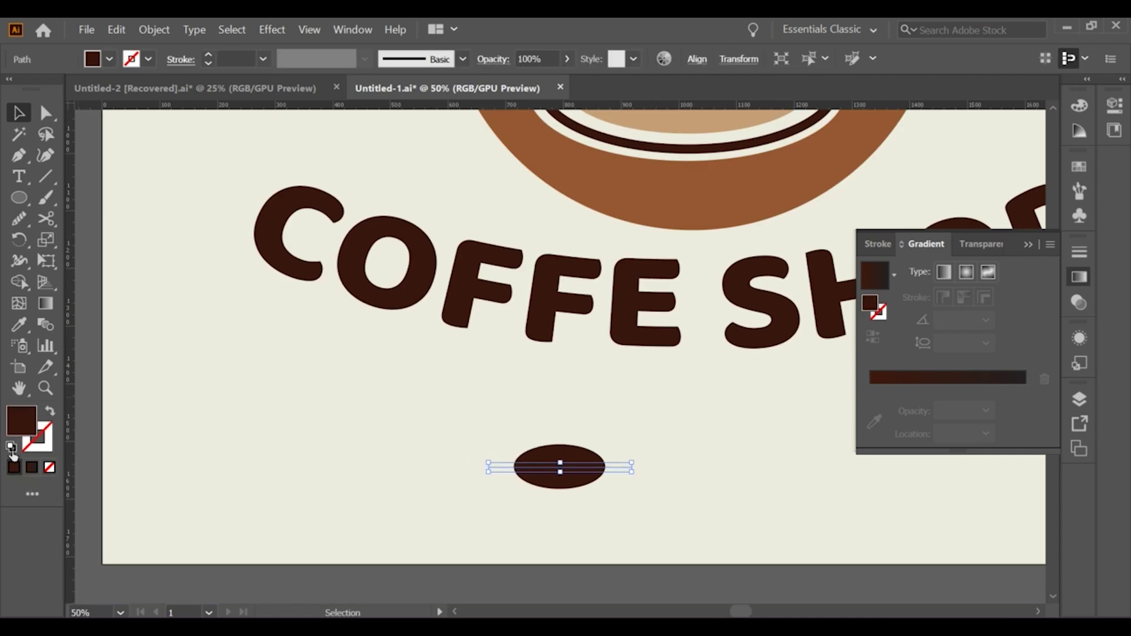
click(10, 446)
key(slash)
click(209, 55)
click(209, 56)
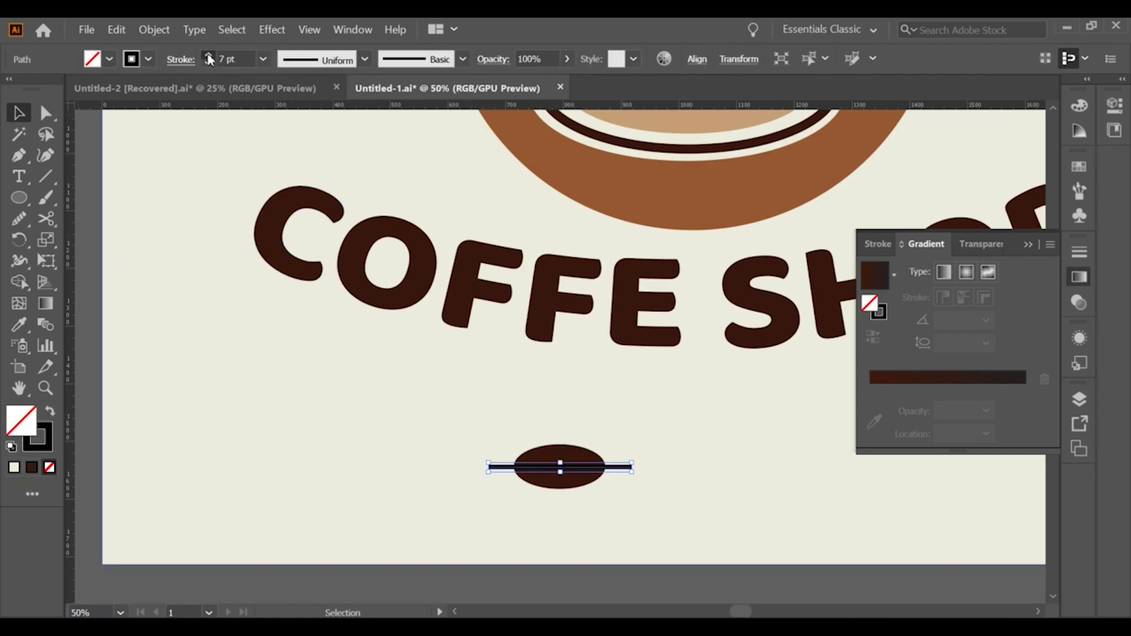
Step: Apply the Zig Zag distortion effect to the line to make it wavy
click(272, 30)
mouse_move(313, 161)
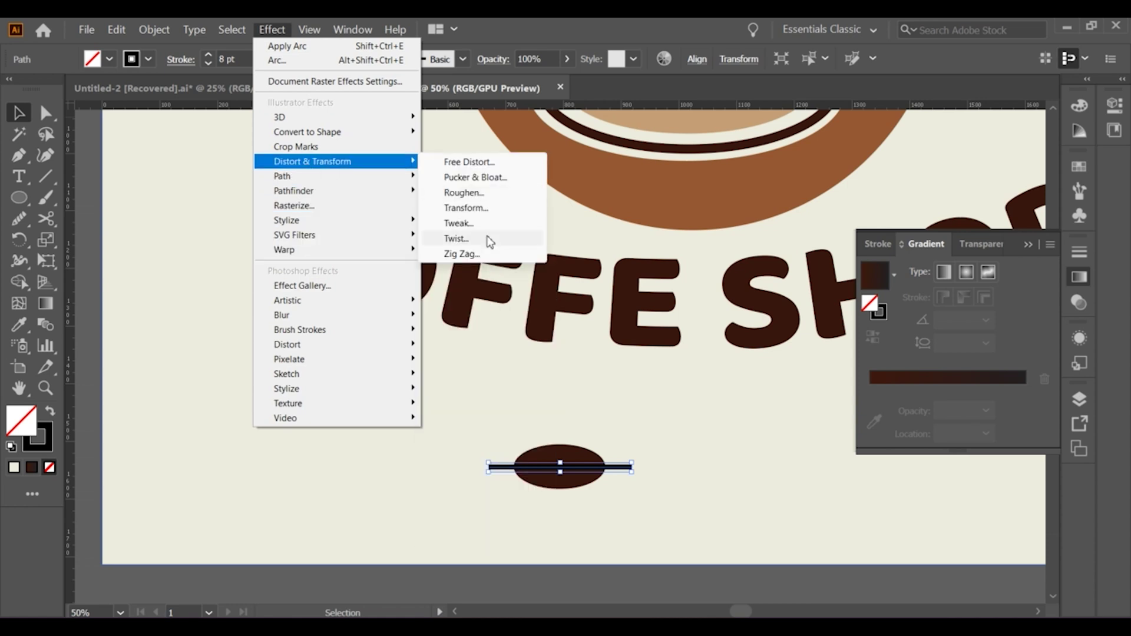
click(466, 253)
click(848, 529)
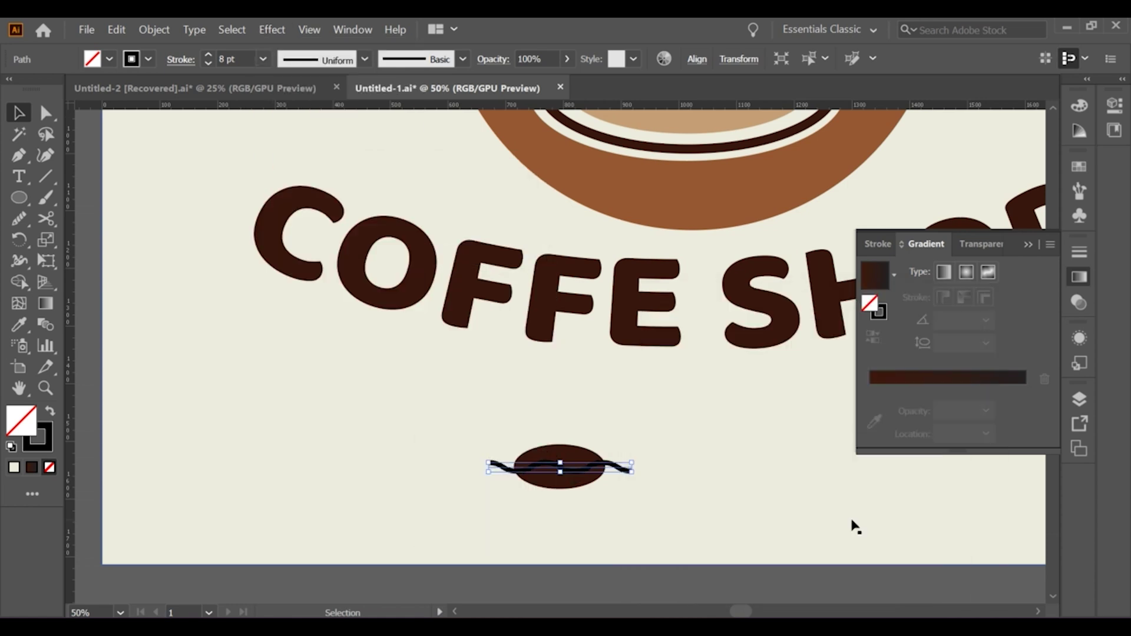
scroll(566, 467, up, 3)
double_click(566, 467)
double_click(558, 384)
Step: Expand the wavy line's effect into a real shape
click(374, 468)
click(155, 30)
click(471, 454)
click(343, 451)
Step: Cut the wave through the bean oval with Shape Builder, removing both wave tails
click(155, 29)
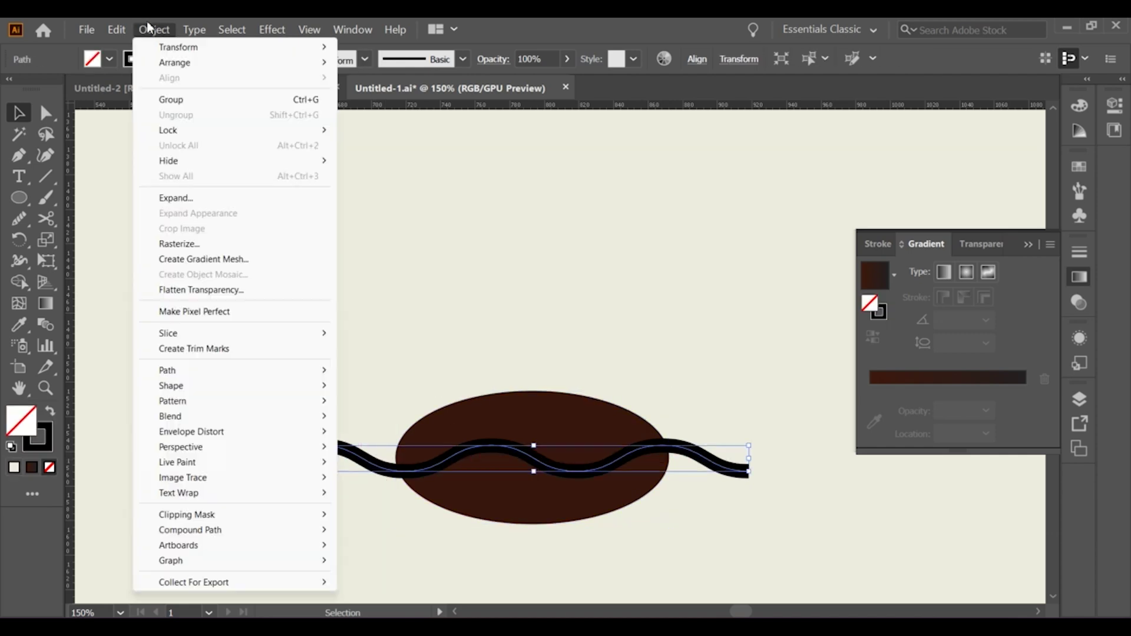
click(188, 212)
shift+click(505, 401)
click(19, 282)
alt+click(372, 461)
drag(400, 465, 663, 454)
alt+click(707, 465)
Step: Zoom out to view the finished coffee bean with the text and reselect it
key(v)
click(308, 346)
key(ctrl+minus)
click(511, 343)
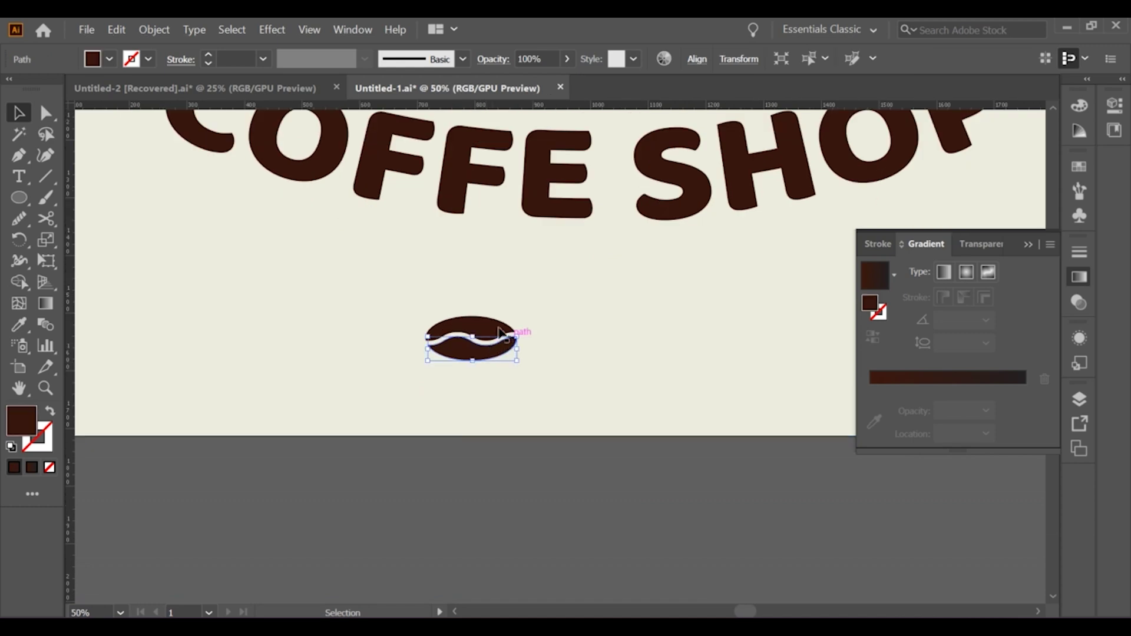
click(492, 404)
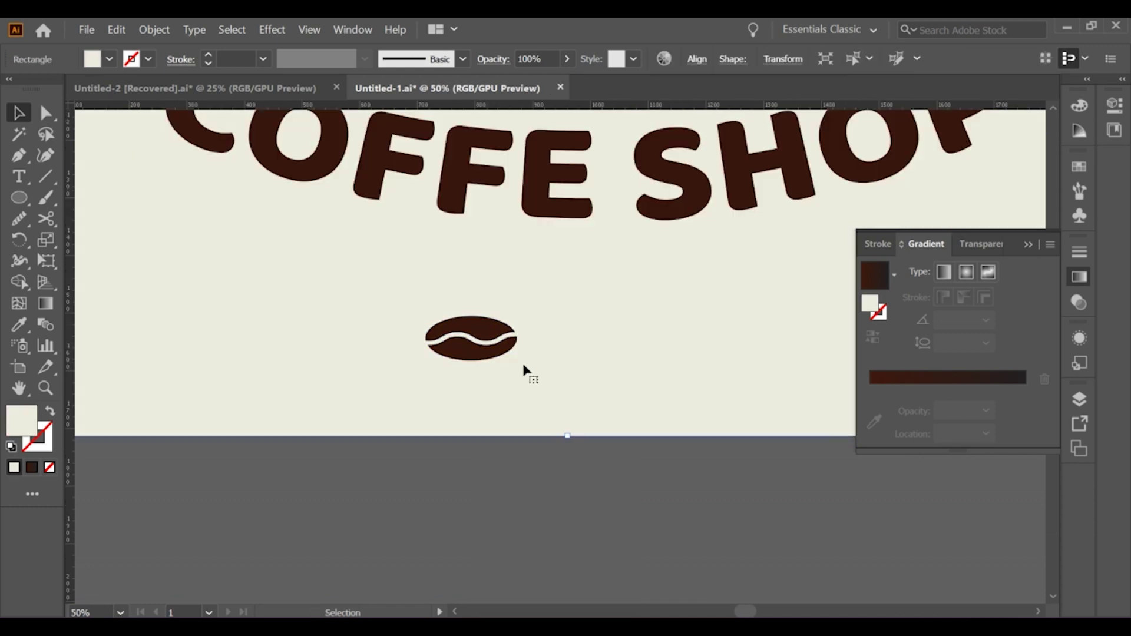
key(ctrl+minus)
click(512, 354)
Step: Move the coffee bean up beside the cup handle and tilt it
scroll(514, 350, up, 2)
key(ctrl+minus)
mouse_move(517, 442)
mouse_down()
mouse_move(559, 443)
mouse_move(587, 422)
mouse_move(677, 198)
mouse_up()
click(558, 493)
key(ctrl+plus)
click(665, 460)
key(ctrl+minus)
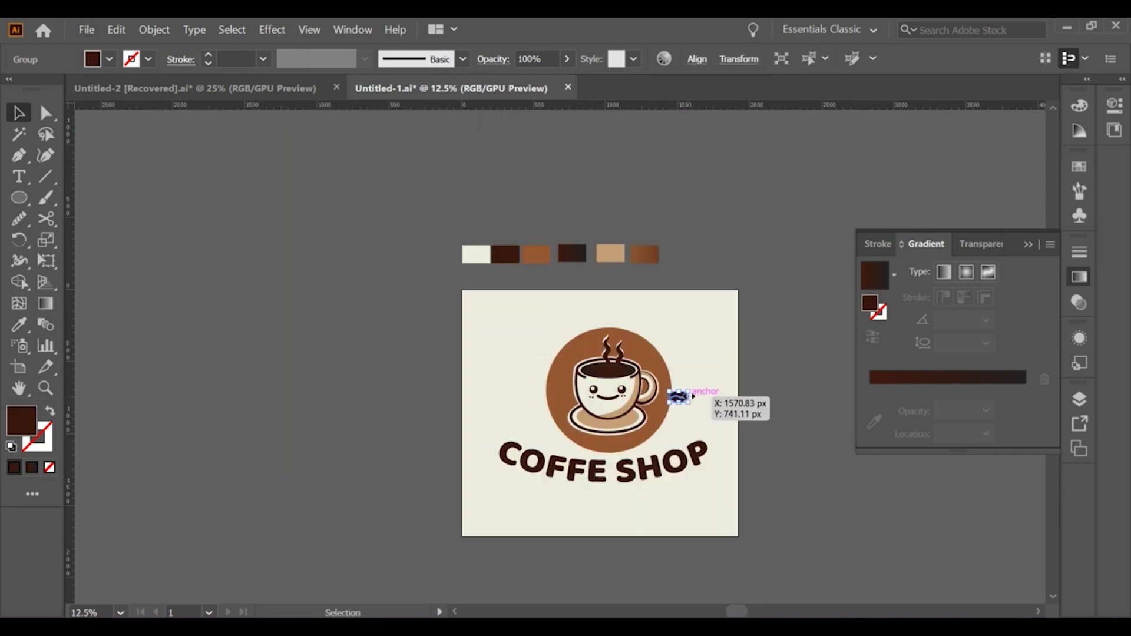
key(ctrl+plus)
drag(712, 384, 716, 353)
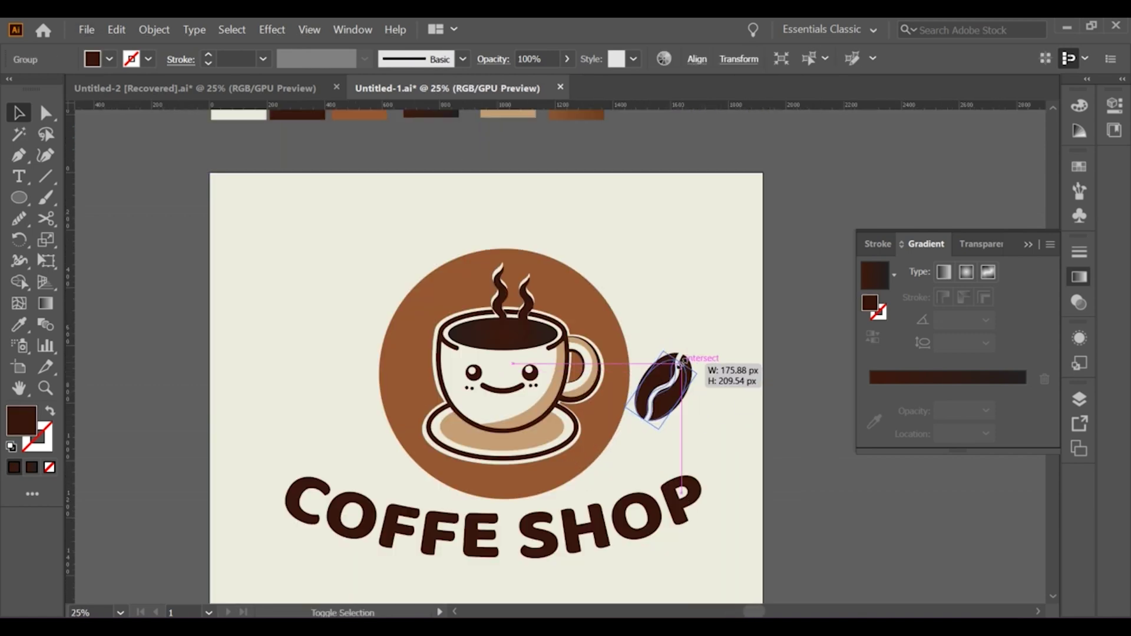
Step: Fill the tilted bean with the brown gradient swatch using the Eyedropper
key(ctrl+minus)
click(19, 325)
click(594, 181)
click(17, 114)
click(673, 370)
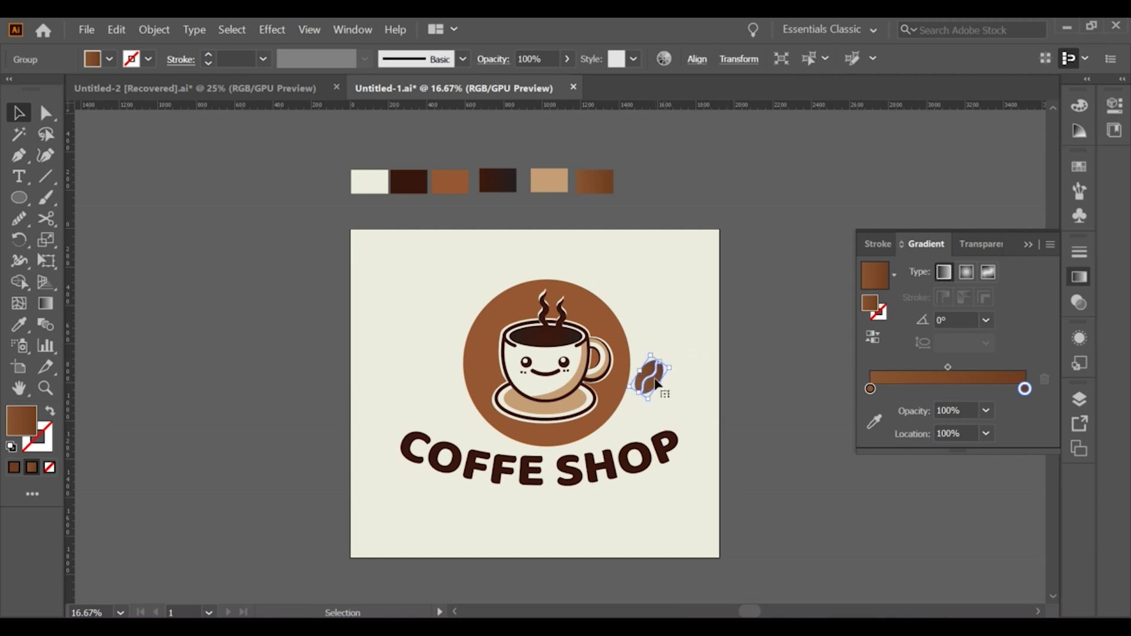
key(ctrl+plus)
key(ctrl+plus)
Step: Alt-drag smaller, rotated copies of the bean higher up beside the cup
drag(656, 397, 657, 289)
click(651, 324)
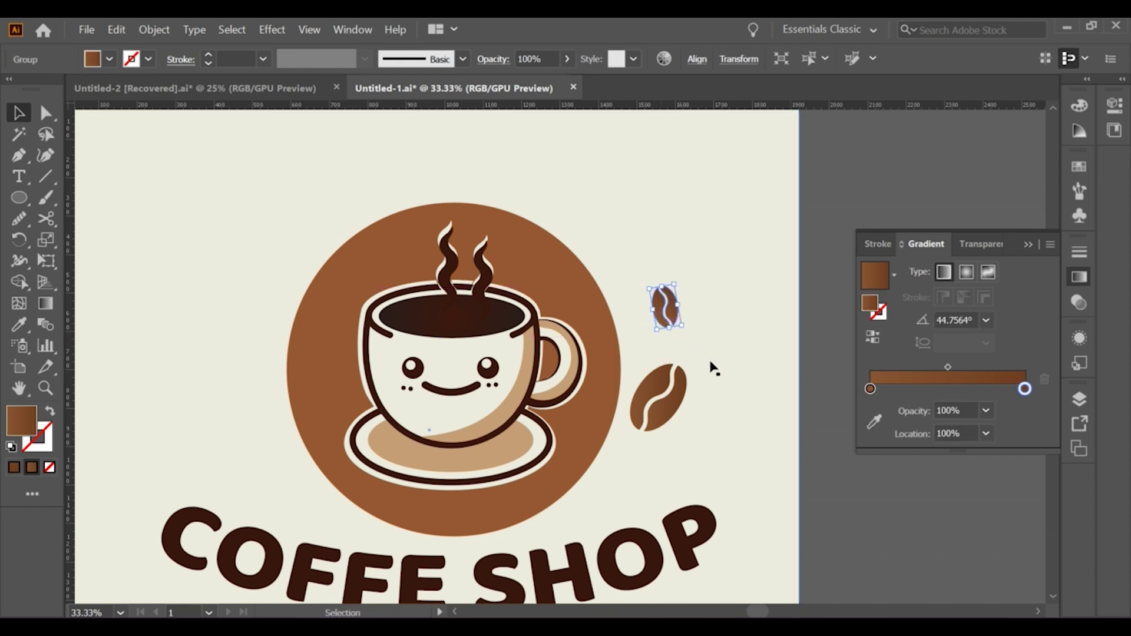
click(805, 324)
mouse_move(677, 321)
mouse_down()
mouse_move(638, 223)
mouse_move(664, 240)
mouse_move(461, 228)
mouse_up()
click(684, 247)
scroll(689, 249, down, 2)
Step: Reflect the bean copies and position them on the left side of the cup
right_click(474, 270)
mouse_move(518, 416)
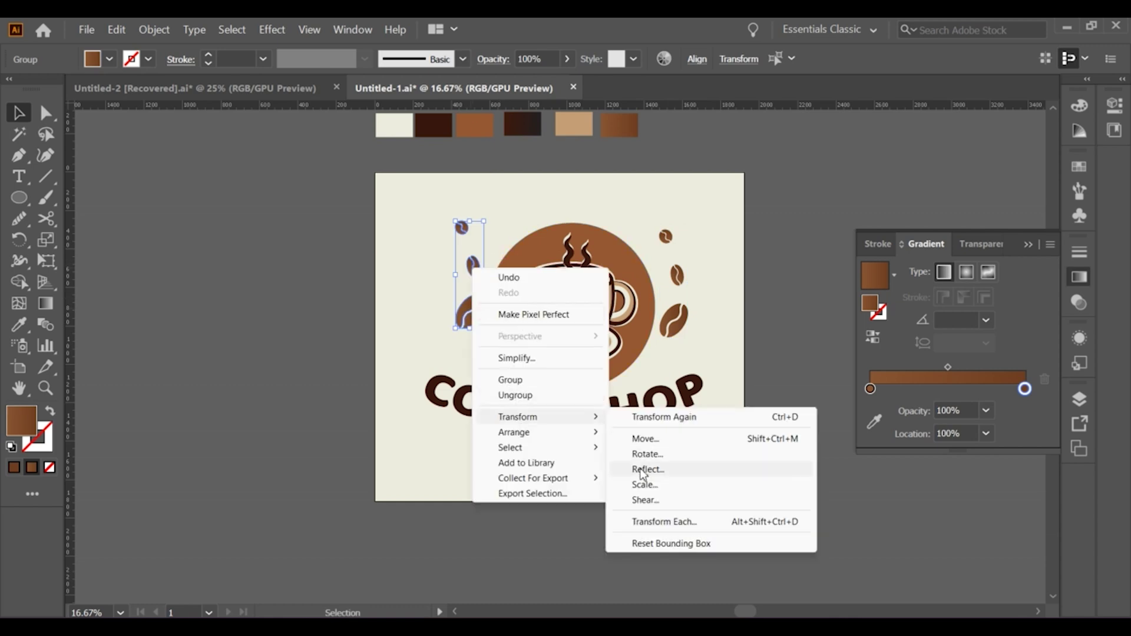
click(643, 469)
key(Return)
click(481, 340)
drag(480, 340, 474, 340)
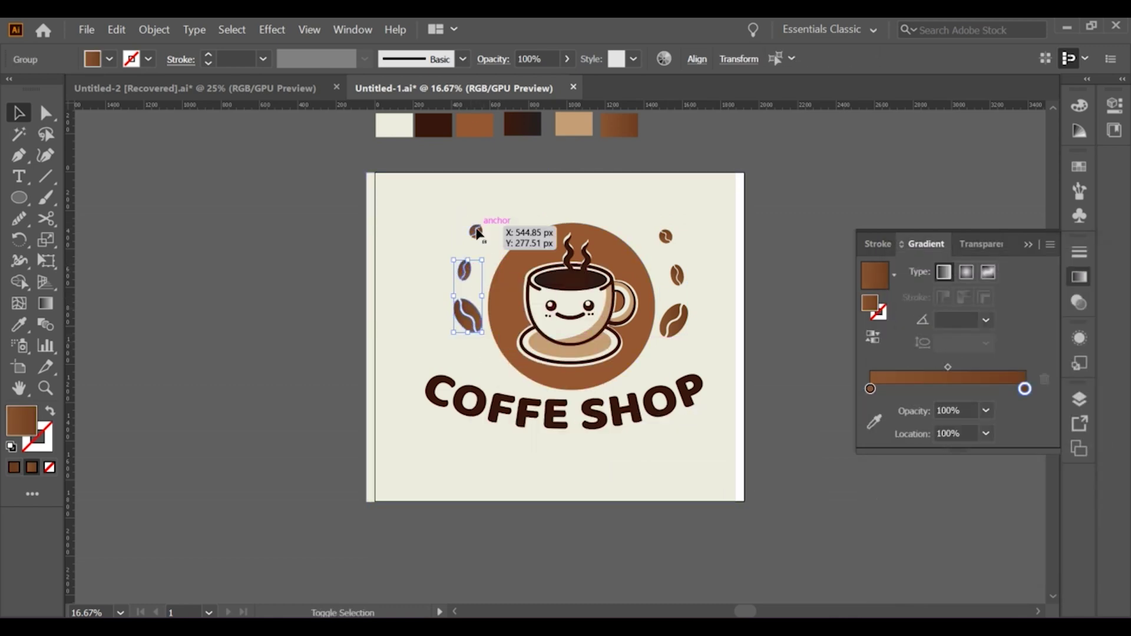
click(772, 370)
Step: Place small beans beside the words COFFE and SHOP at the title's ends
key(ctrl+equal)
scroll(458, 321, down, 1)
click(427, 215)
mouse_move(428, 223)
mouse_down()
mouse_move(353, 394)
mouse_move(766, 383)
mouse_up()
key(ctrl+minus)
key(ctrl+minus)
click(796, 273)
key(ctrl+2)
scroll(725, 266, up, 1)
scroll(740, 268, up, 1)
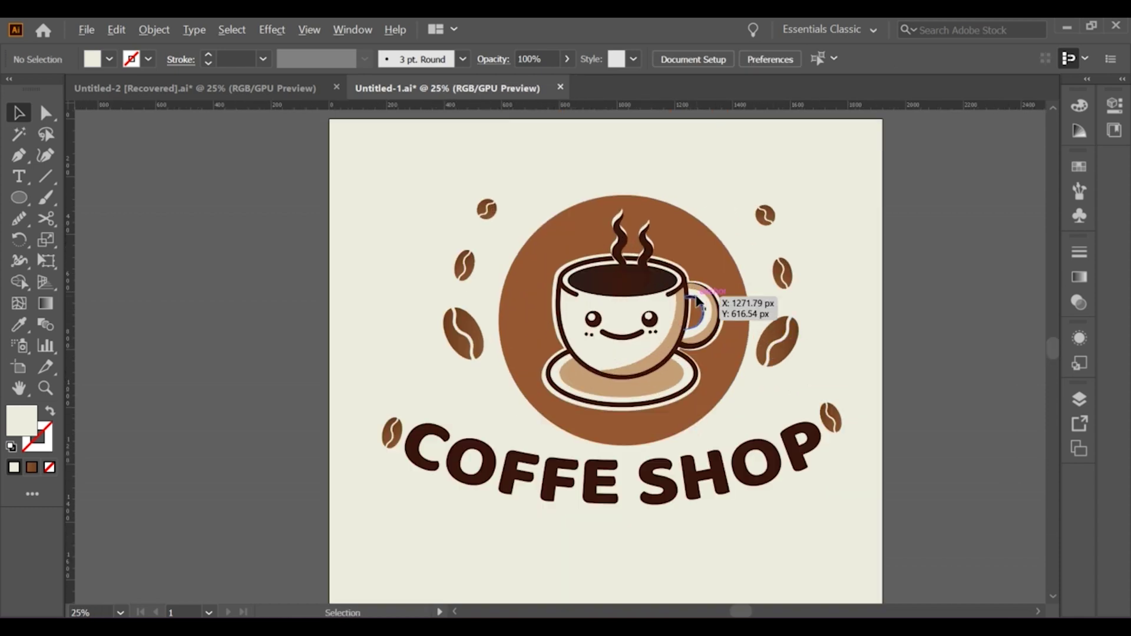
Step: Select all the beans around the cup and remove their outline
click(775, 354)
drag(486, 212, 486, 212)
click(41, 439)
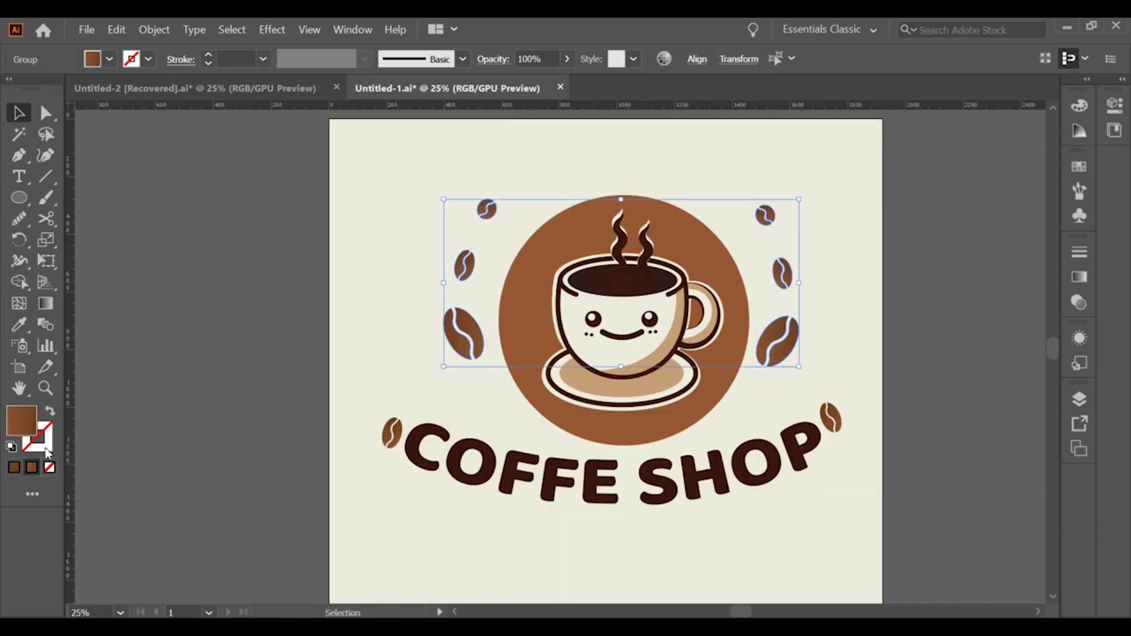
click(183, 197)
scroll(259, 227, down, 1)
key(slash)
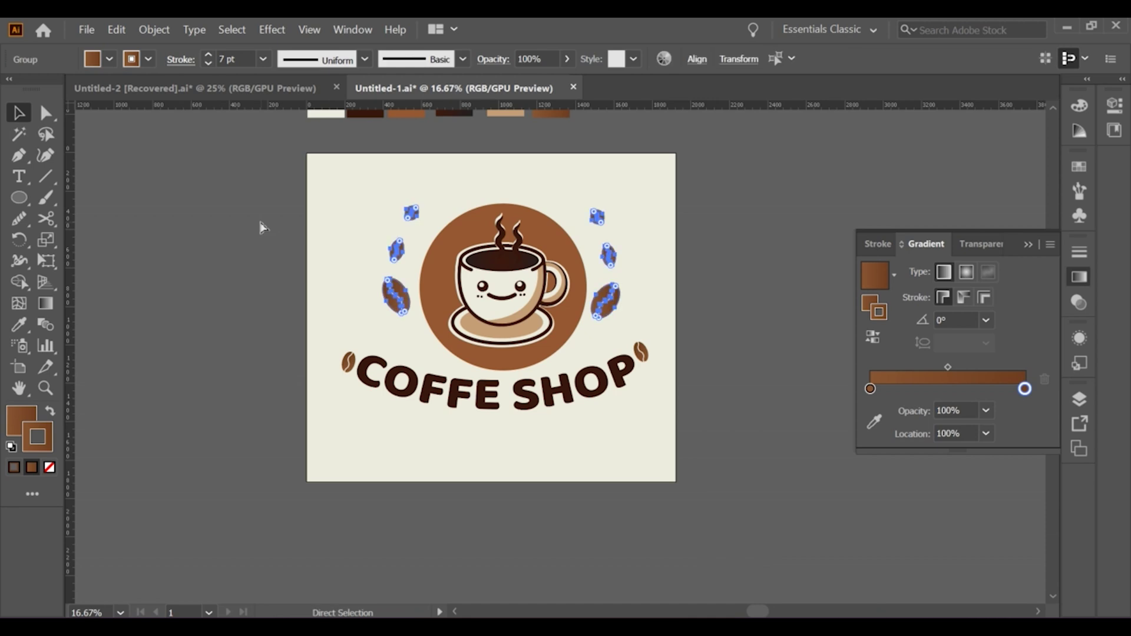
Step: Stretch the cream background's edge to cover the artboard
click(366, 315)
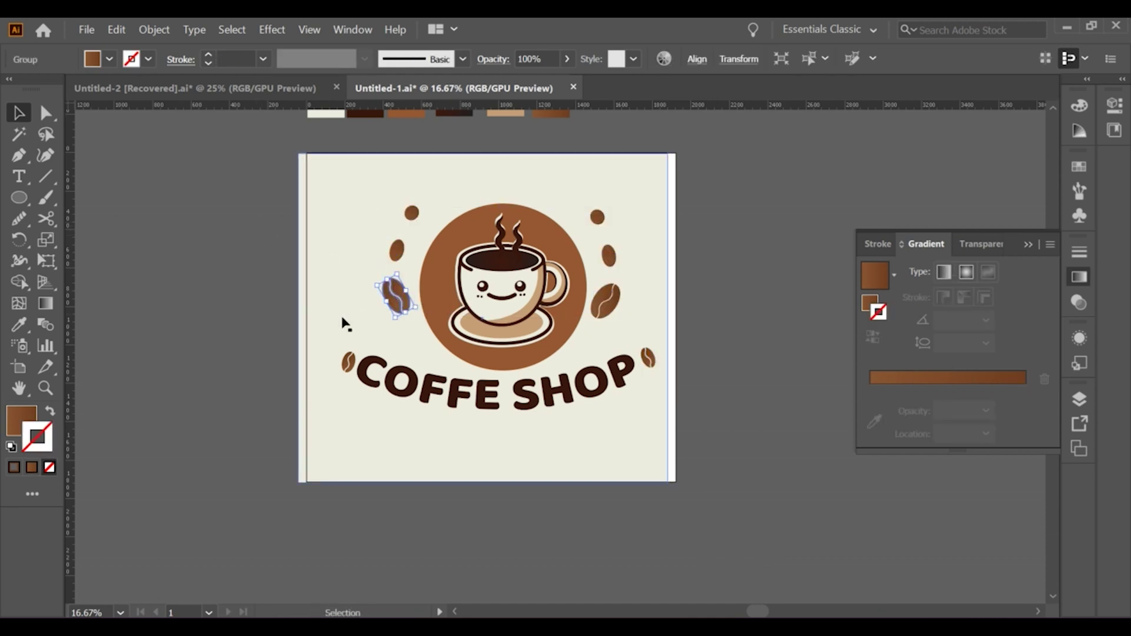
drag(669, 316, 720, 302)
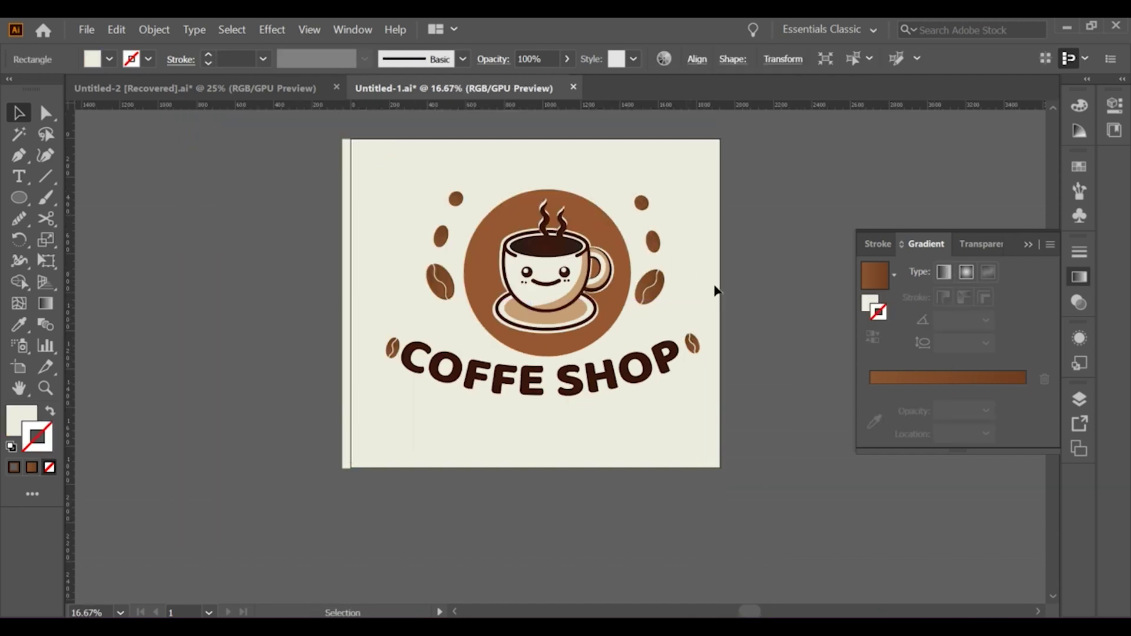
click(262, 521)
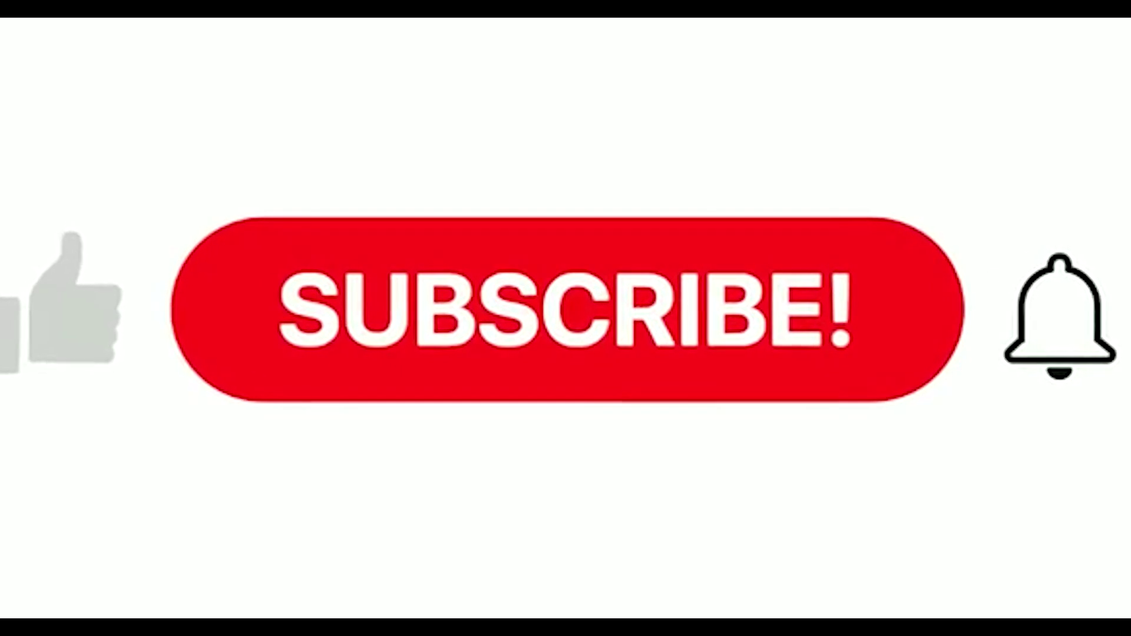